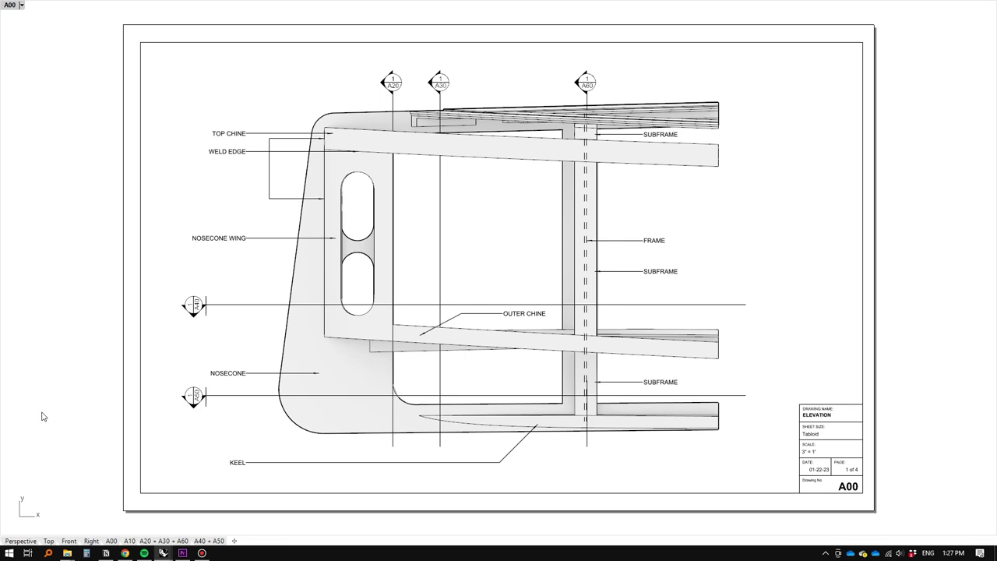
Page through the finished drawing sheets, from the A00 elevation to the A20, A30 and A60 sections
key("ctrl+Tab")
key("ctrl+Tab")
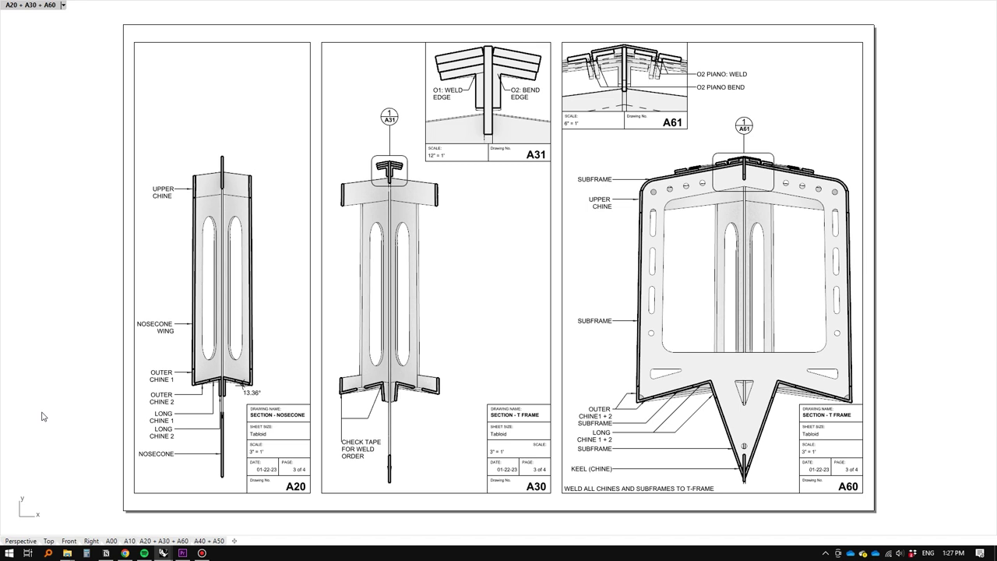
key("ctrl+Tab")
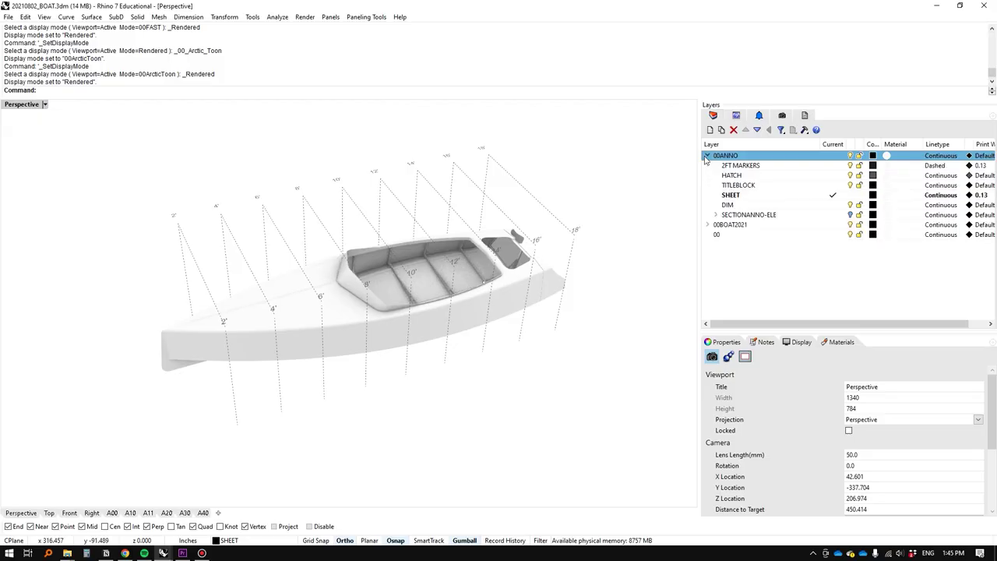
Examine the sublayers of the 00ANNO layer and select its SHEET sublayer
left_click(707, 155)
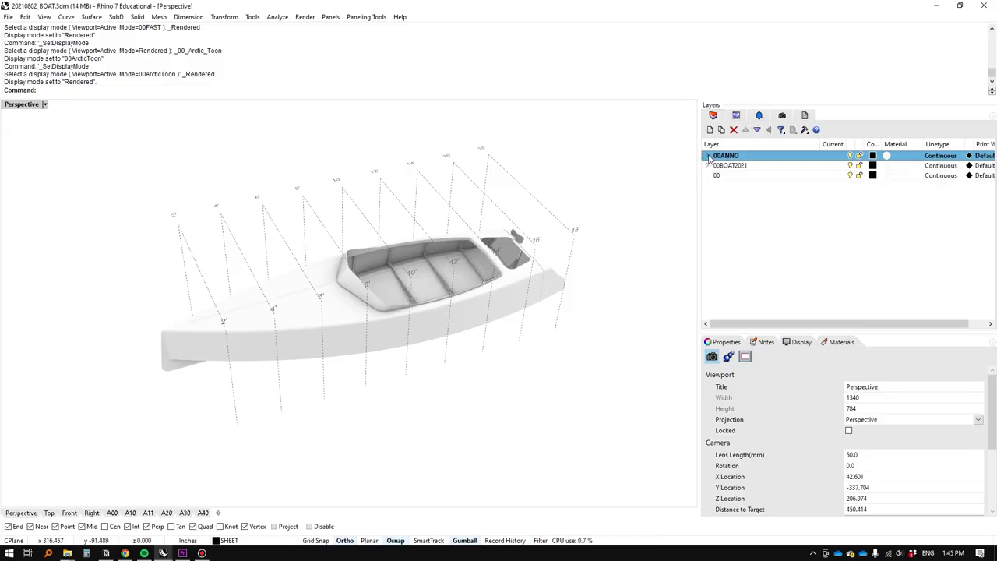
left_click(707, 156)
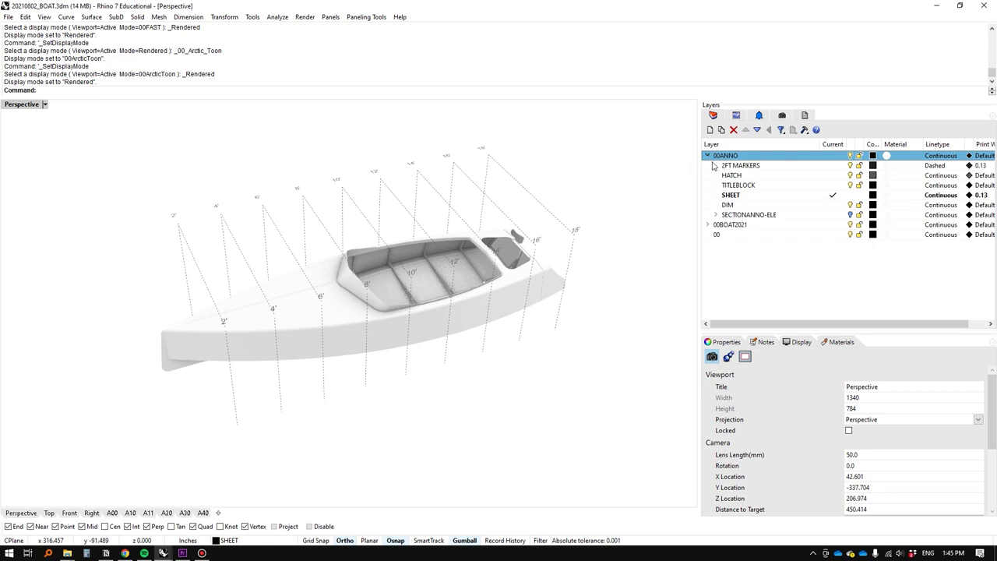
left_click(729, 195)
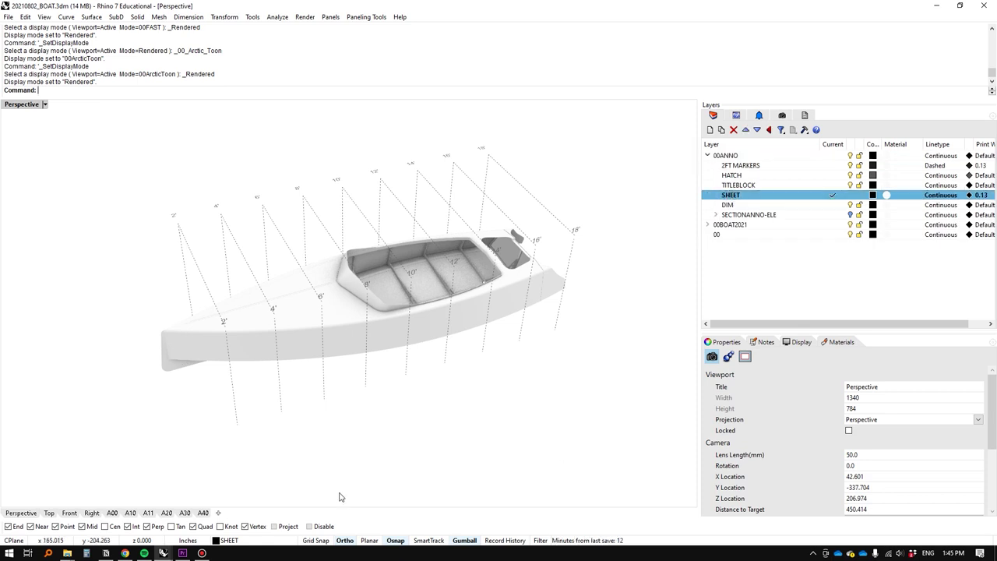
Show the list of layouts and create a landscape Tabloid layout named A50 with one detail
right_click(835, 117)
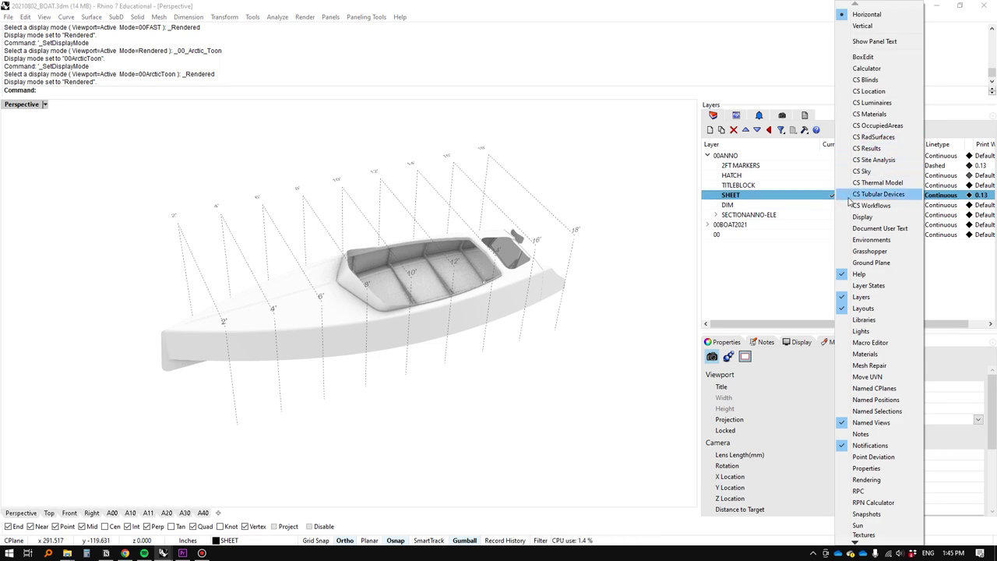
left_click(857, 308)
left_click(779, 269)
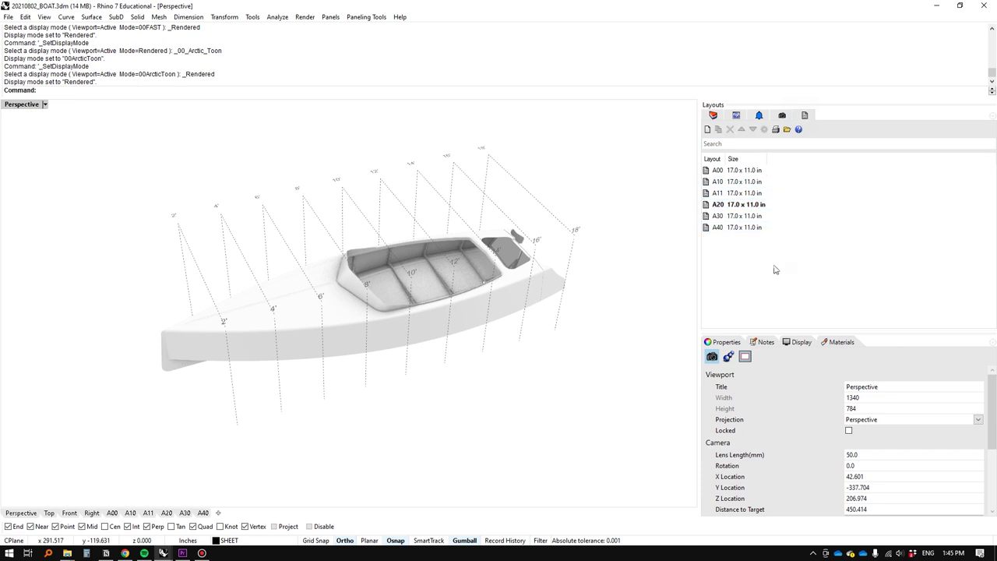
left_click(707, 130)
type("a50")
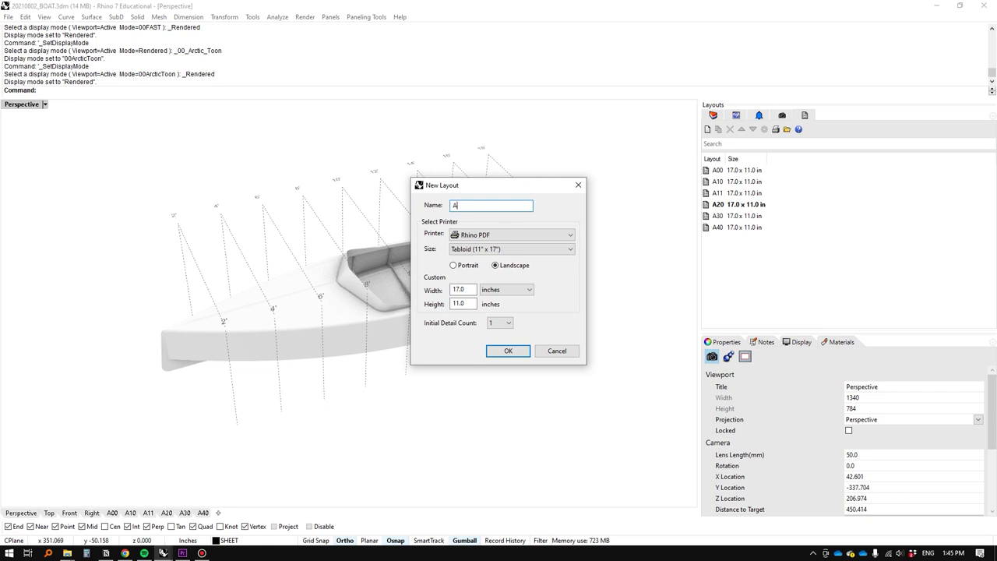
type("50")
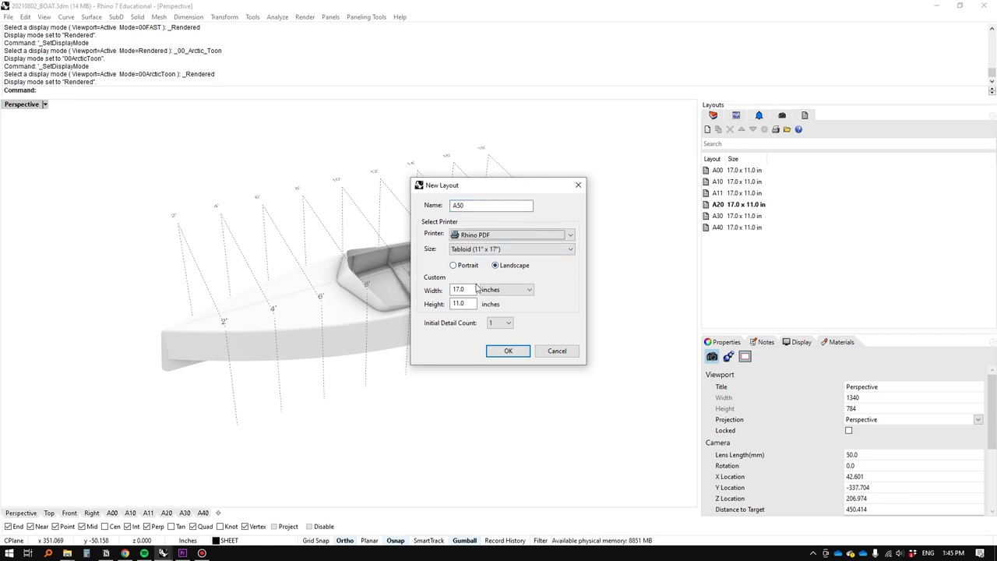
left_click(507, 350)
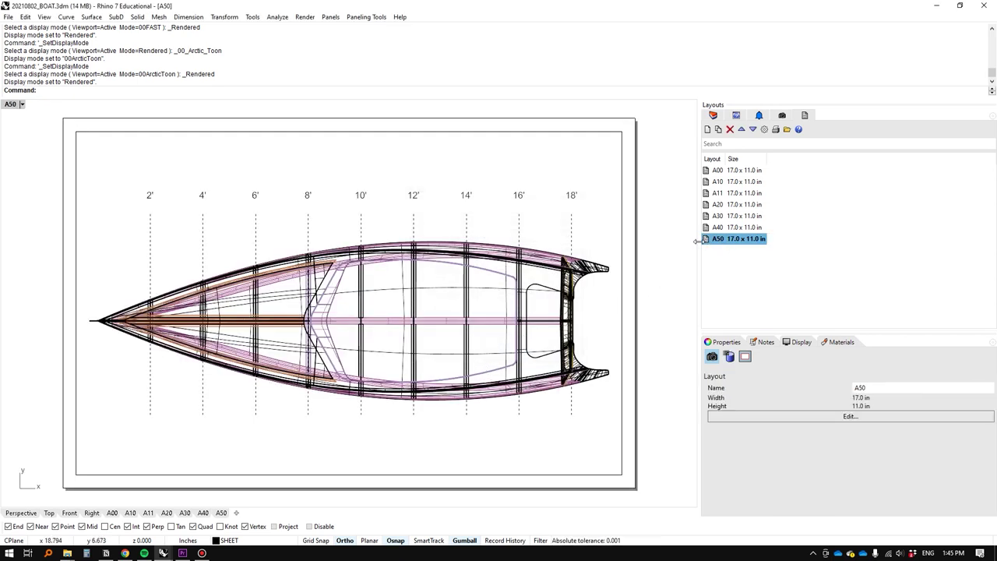
Select the detail on the A50 layout, check its properties and make the detail active for editing
left_click(606, 229)
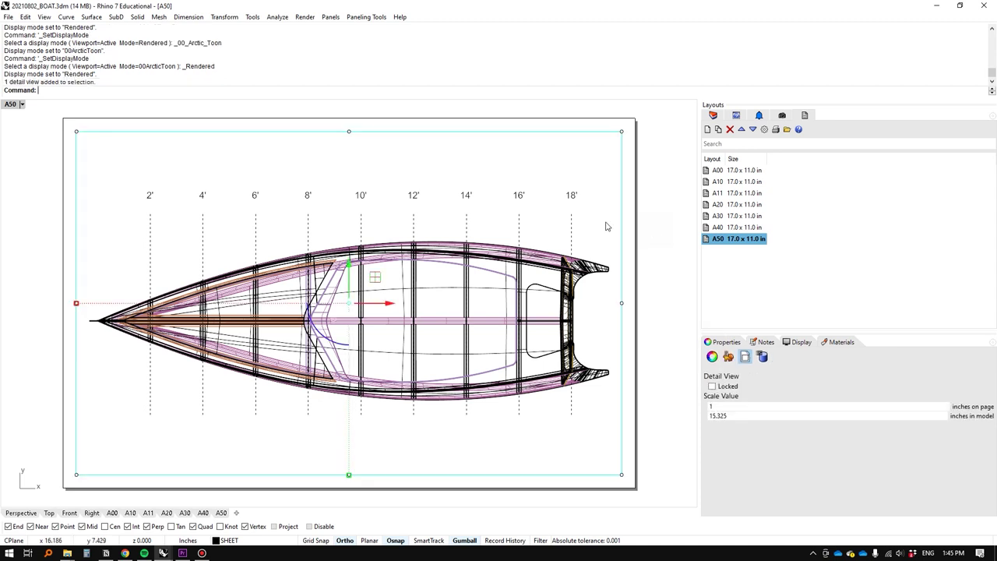
left_click(711, 357)
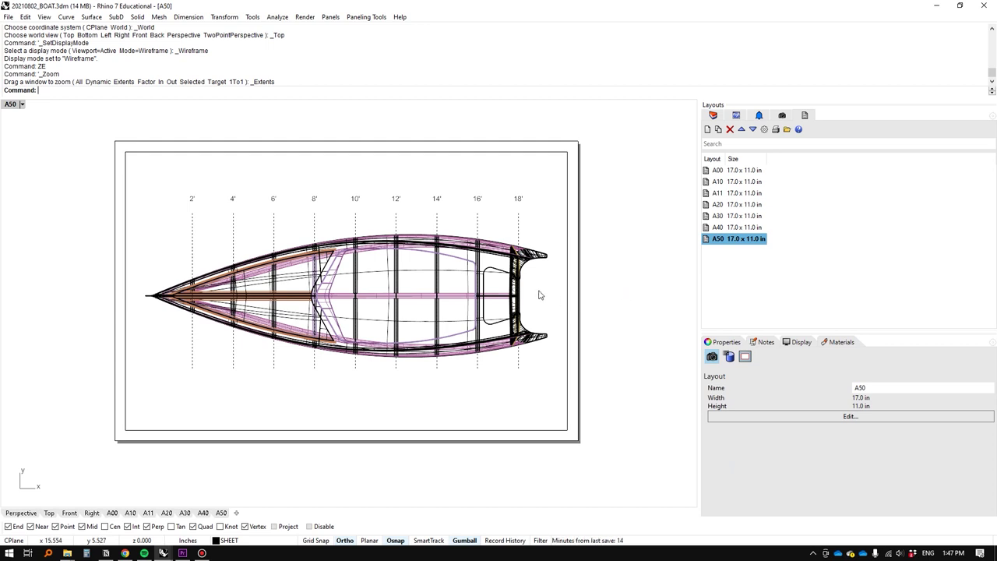
double_click(557, 164)
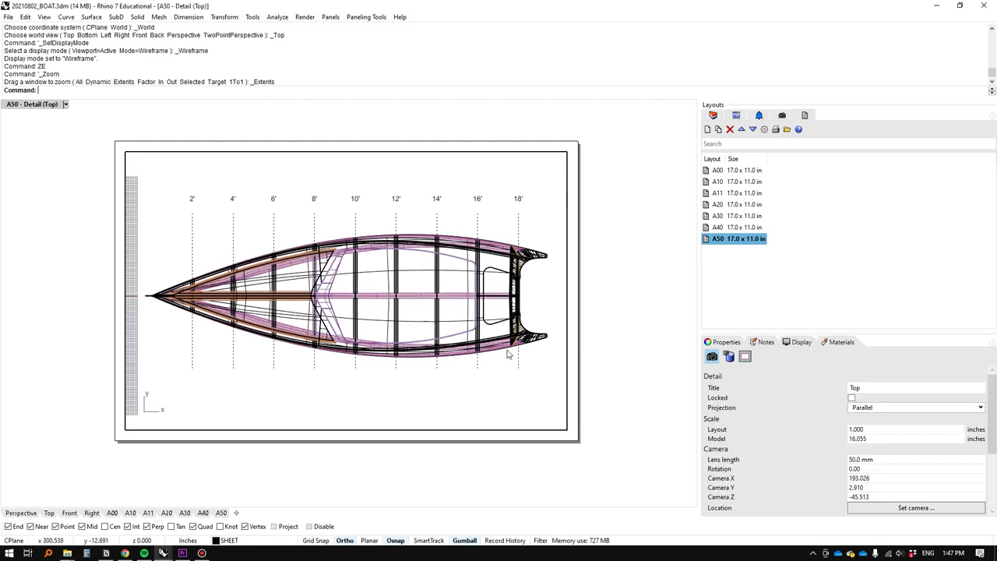
Set the active detail's view to the northeast isometric
left_click(66, 107)
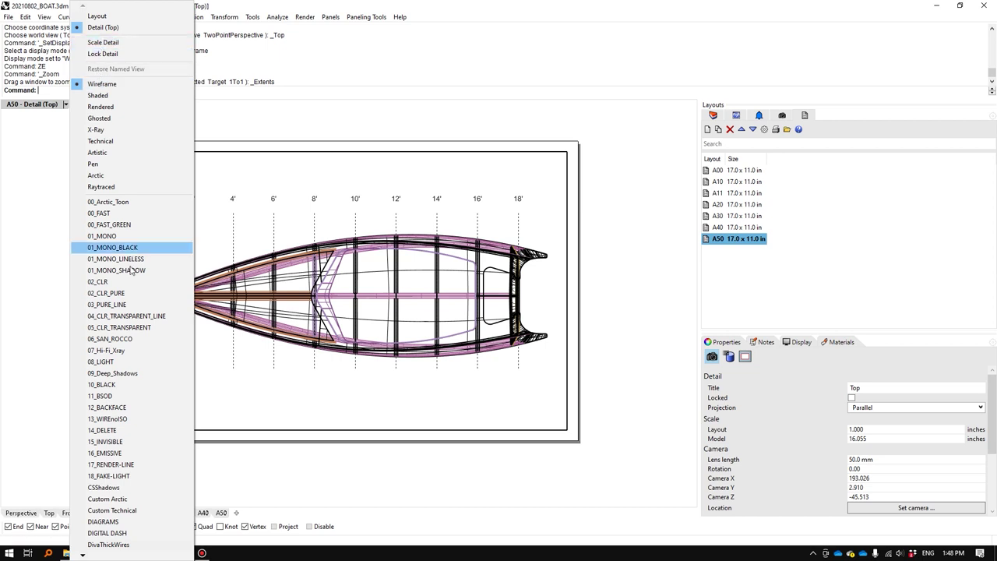
mouse_move(84, 555)
mouse_move(109, 484)
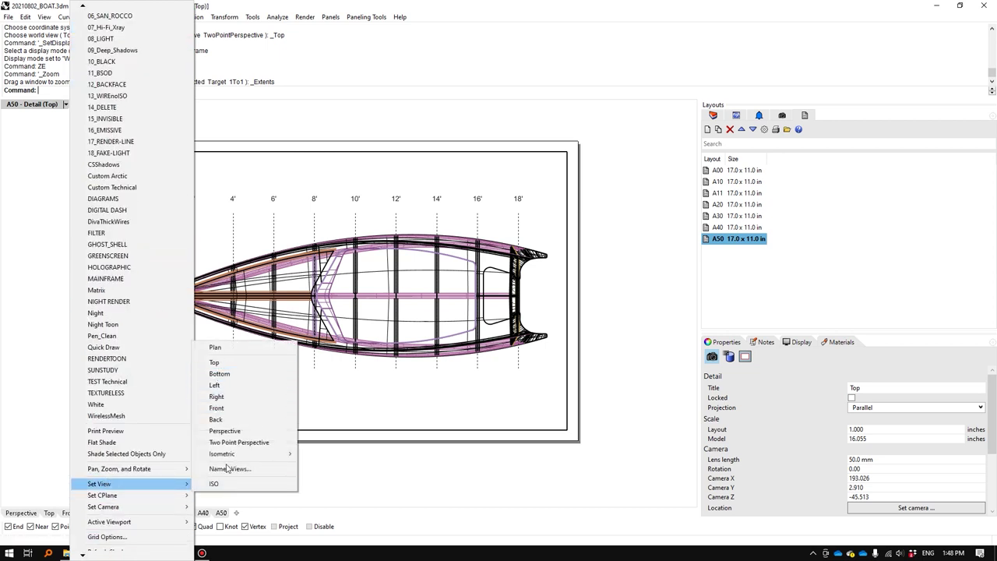
mouse_move(222, 455)
left_click(315, 454)
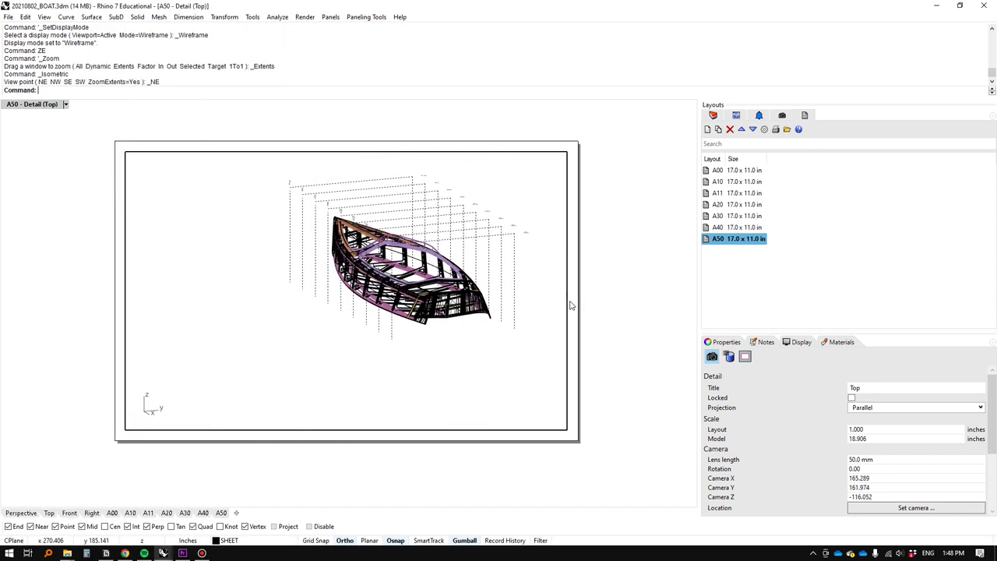
Frame the boat's front elevation in the detail and set its display mode to 00_FAST_GREEN
right_click_drag(355, 284, 416, 328)
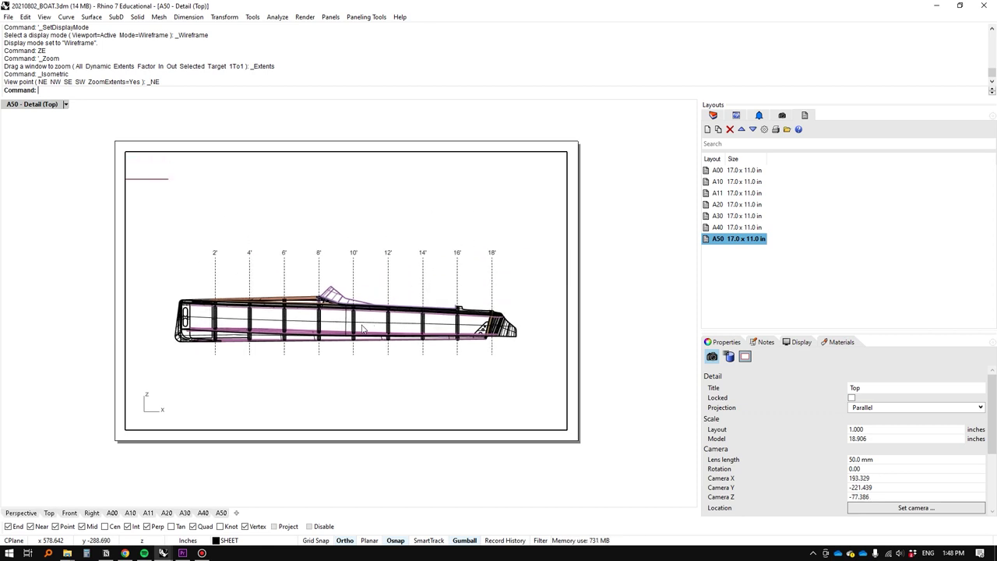
scroll(362, 329, "up", 2)
right_click_drag(363, 329, 376, 305)
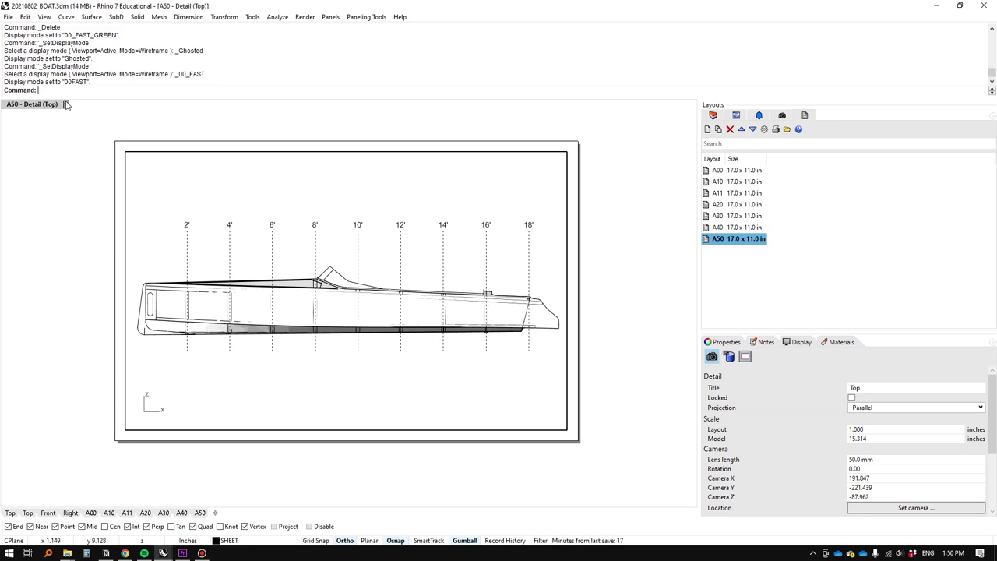
left_click(65, 104)
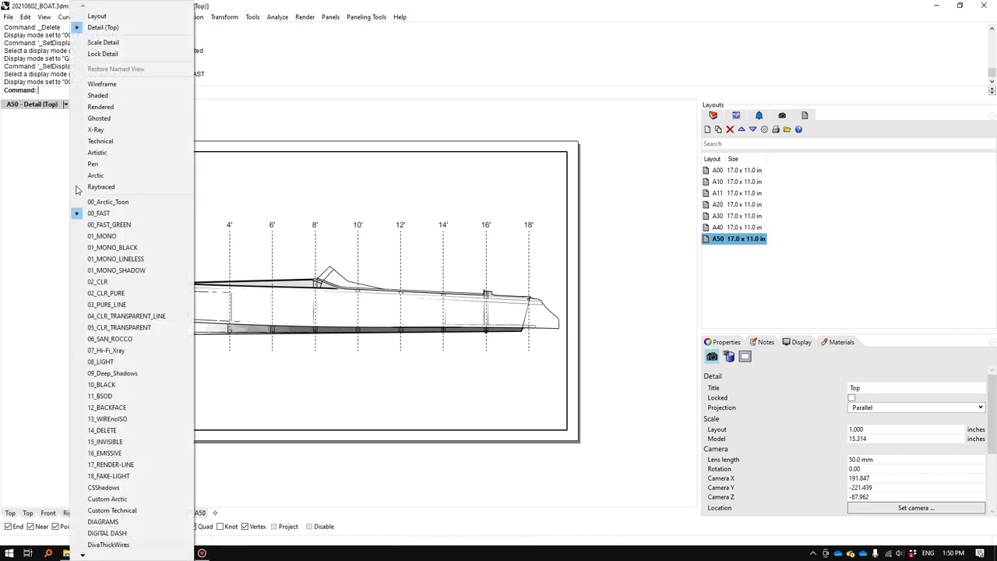
left_click(109, 225)
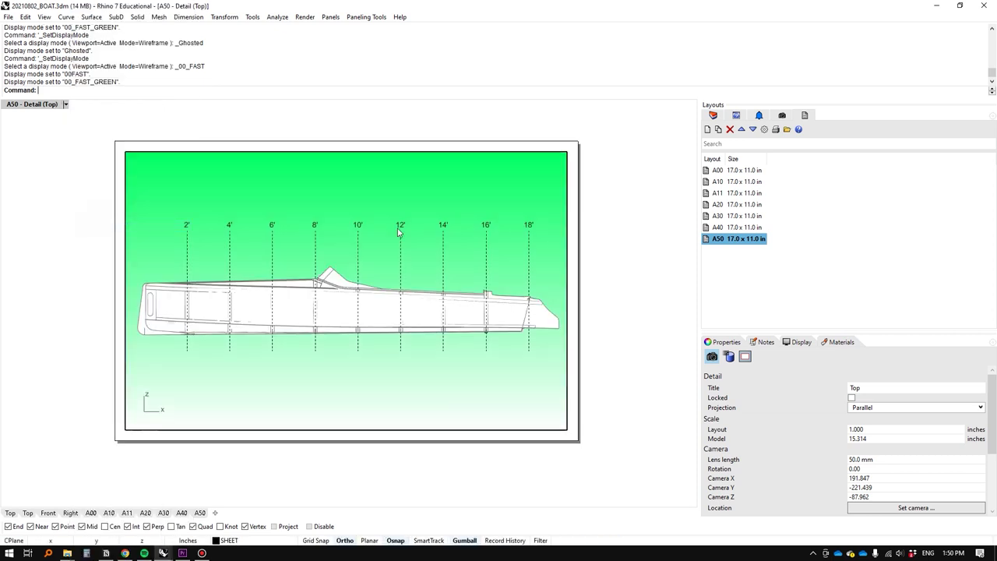
Leave the active detail, select it on the A50 layout and show its scale settings
double_click(599, 257)
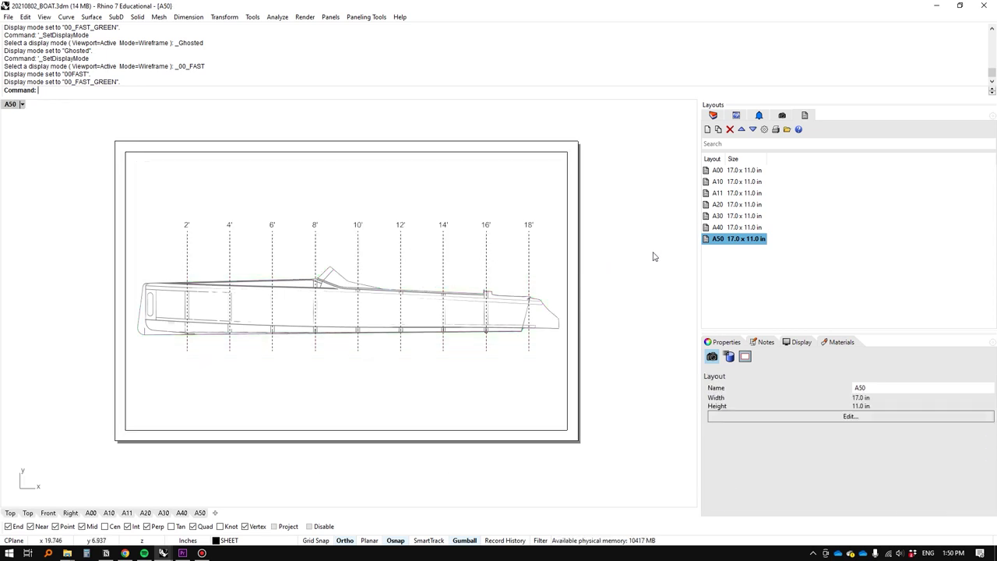
left_click(506, 289)
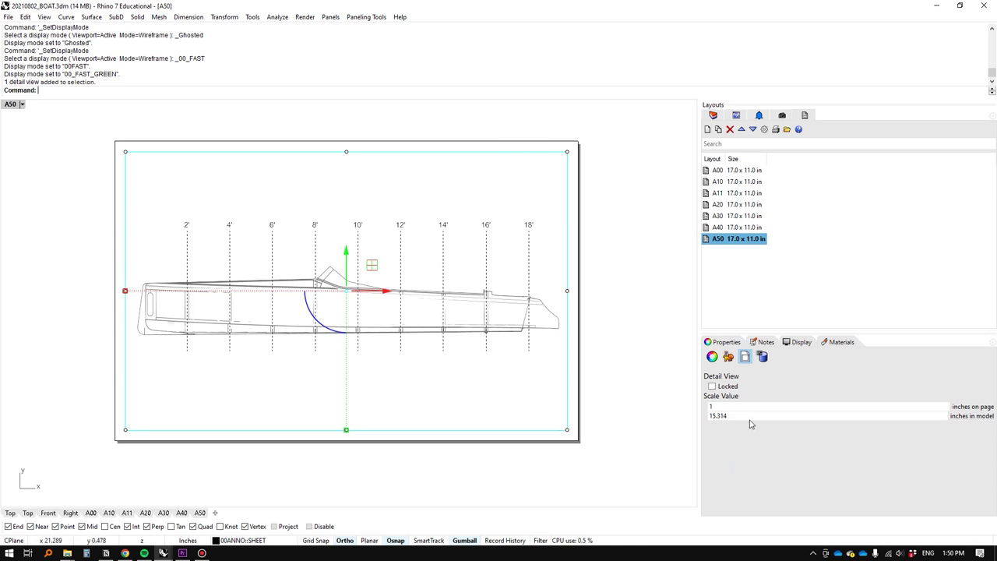
left_click(713, 358)
left_click(729, 359)
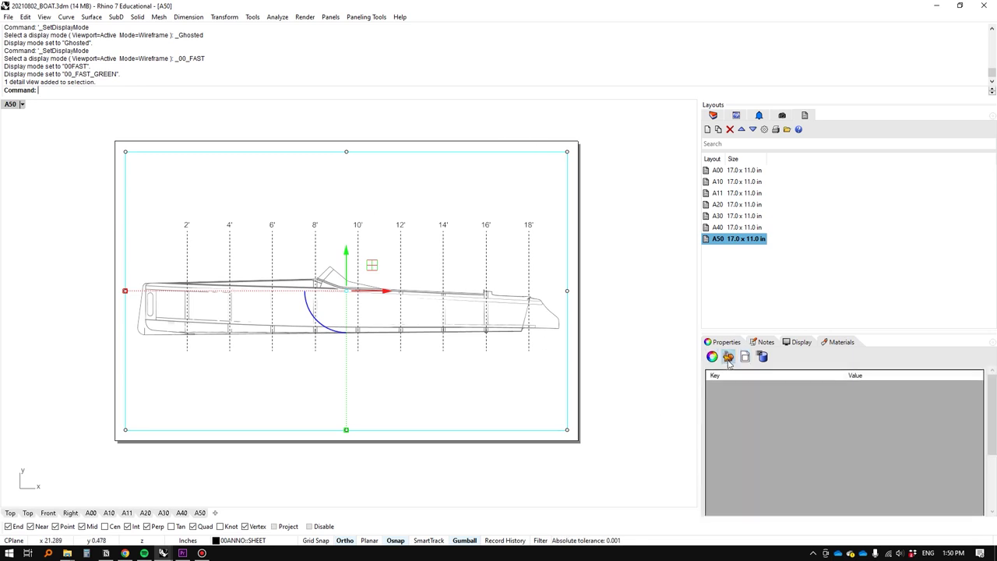
left_click(746, 357)
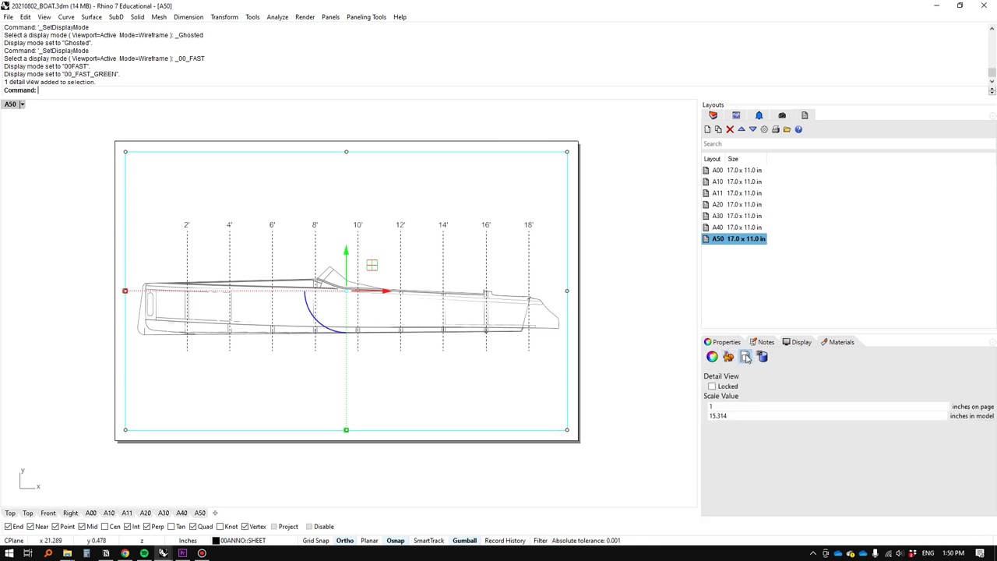
Set the detail's scale to 1 inch on the page for 1 inch in the model
left_click(739, 416)
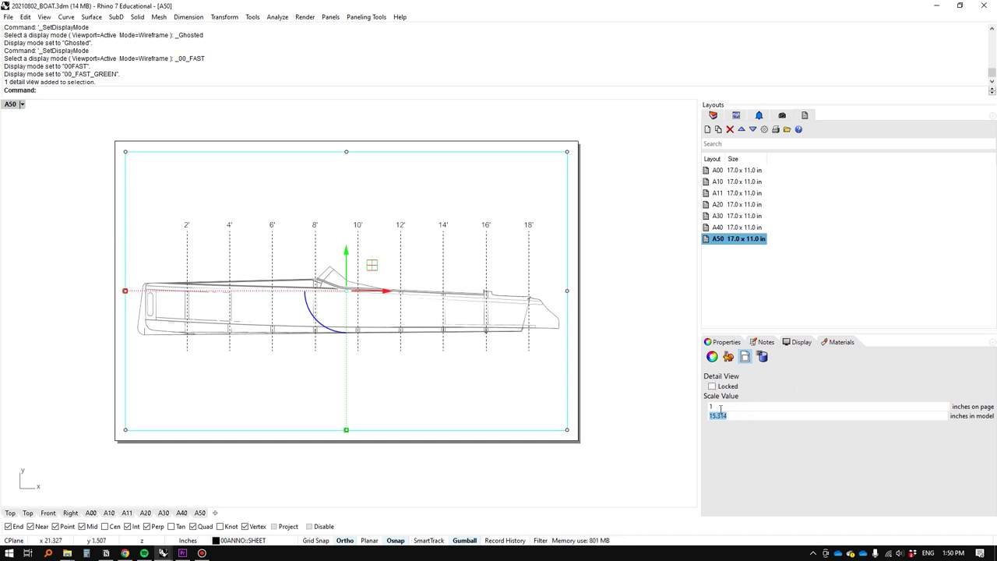
type("1")
key("Return")
Set the detail's scale to 16 inches in the model per inch on the page, and lock the detail
left_click(740, 417)
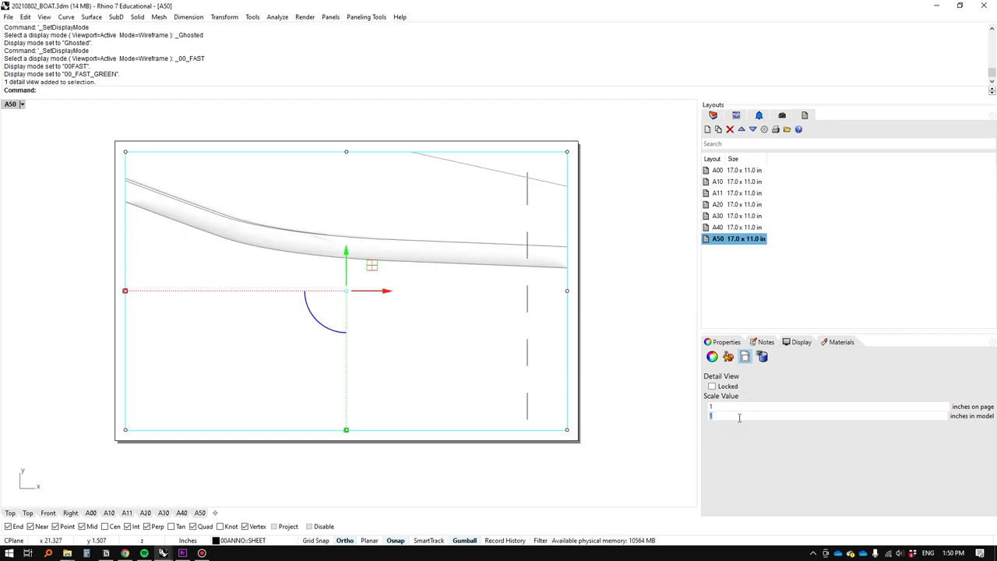
type("16")
key("Return")
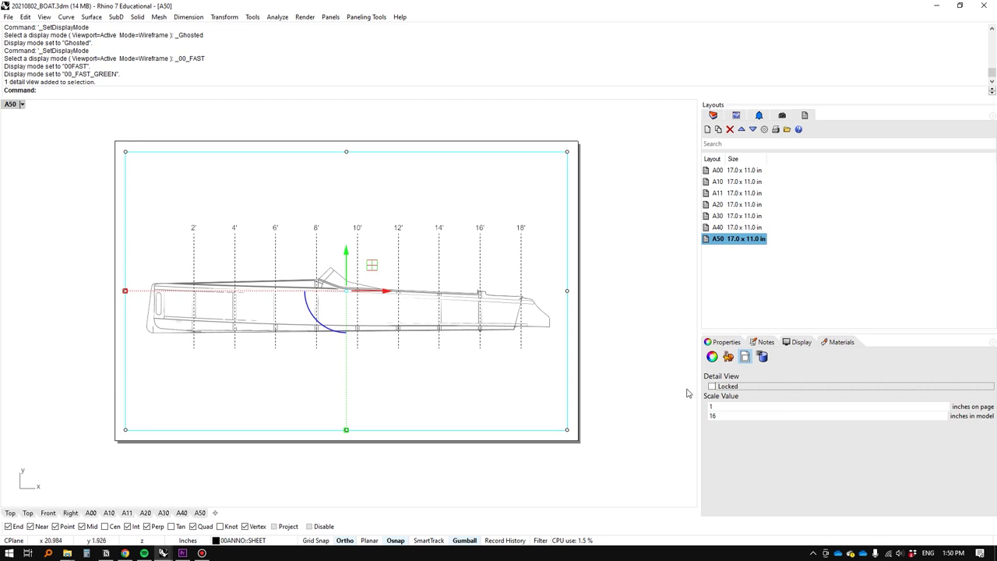
left_click(725, 388)
Check the locked detail by zooming in and out with it active and again from the layout
double_click(492, 381)
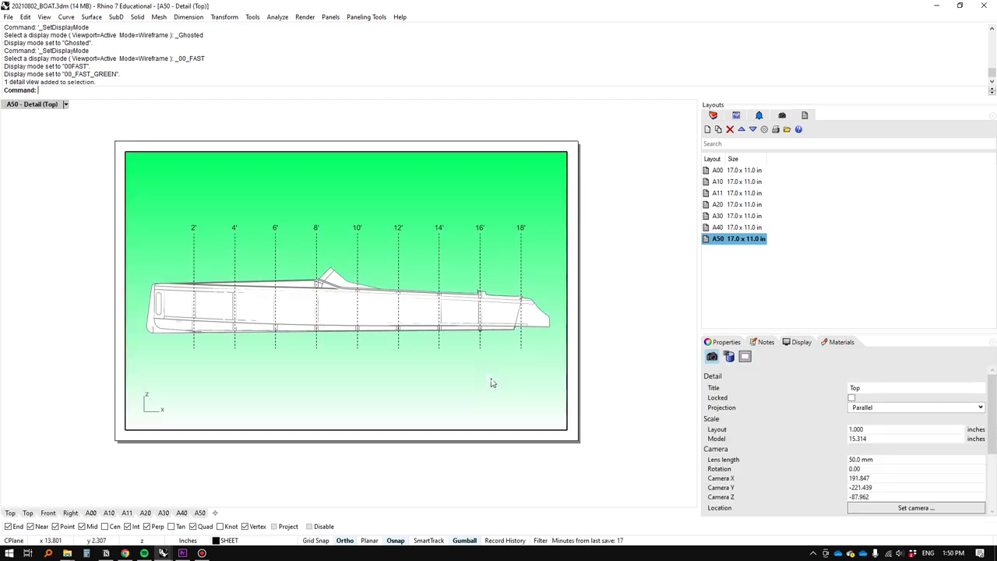
scroll(480, 354, "up", 2)
scroll(436, 338, "down", 4)
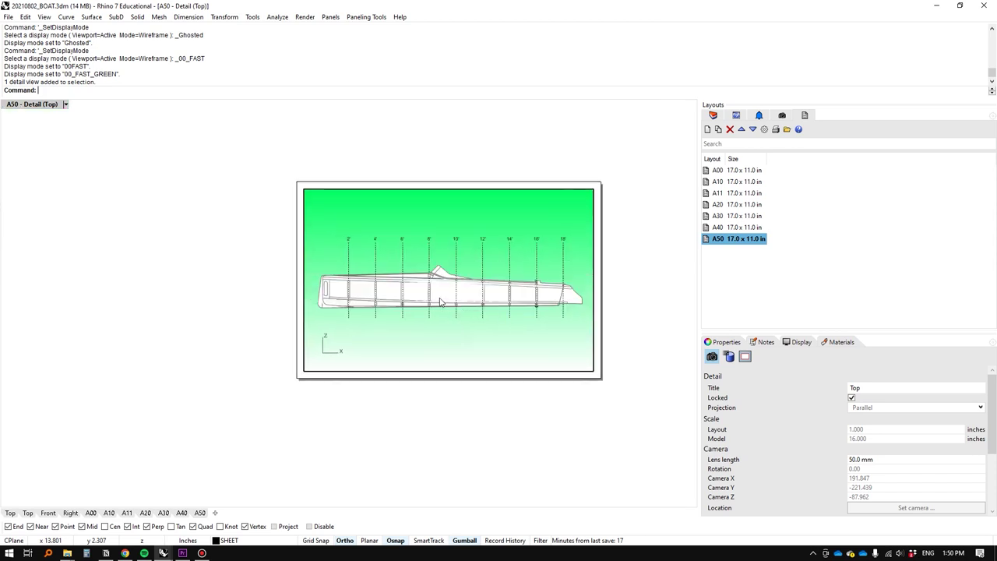
scroll(439, 296, "up", 1)
scroll(434, 305, "down", 2)
double_click(546, 294)
scroll(460, 295, "up", 6)
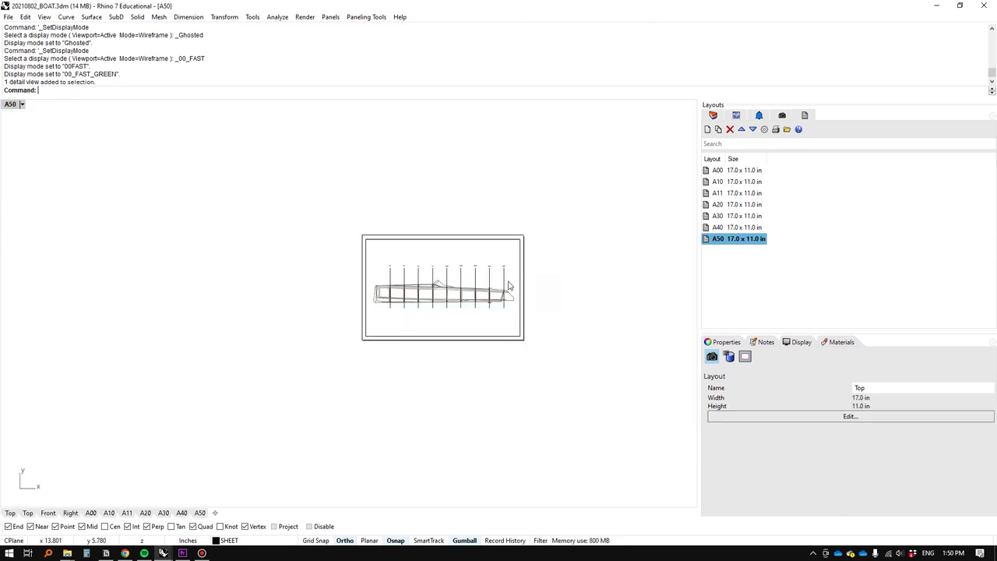
scroll(377, 297, "down", 2)
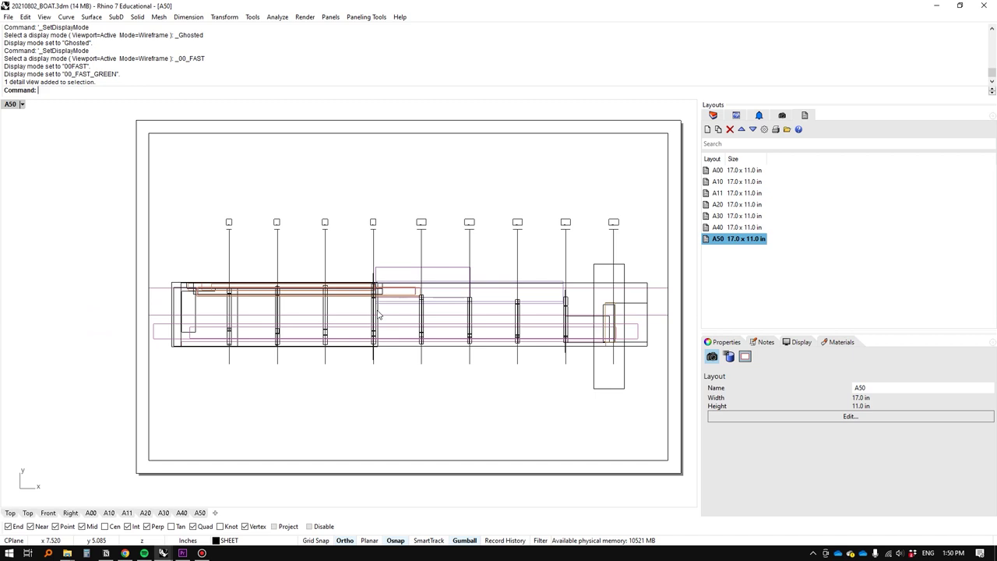
With the A50 detail active, turn the 2FT MARKERS layer off and back on to examine its visibility
double_click(399, 359)
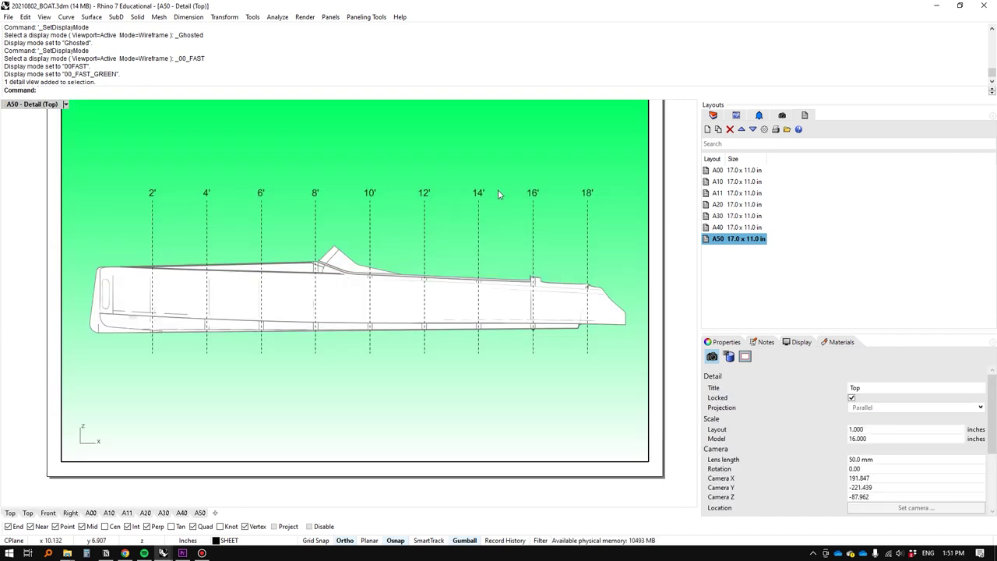
left_click(713, 114)
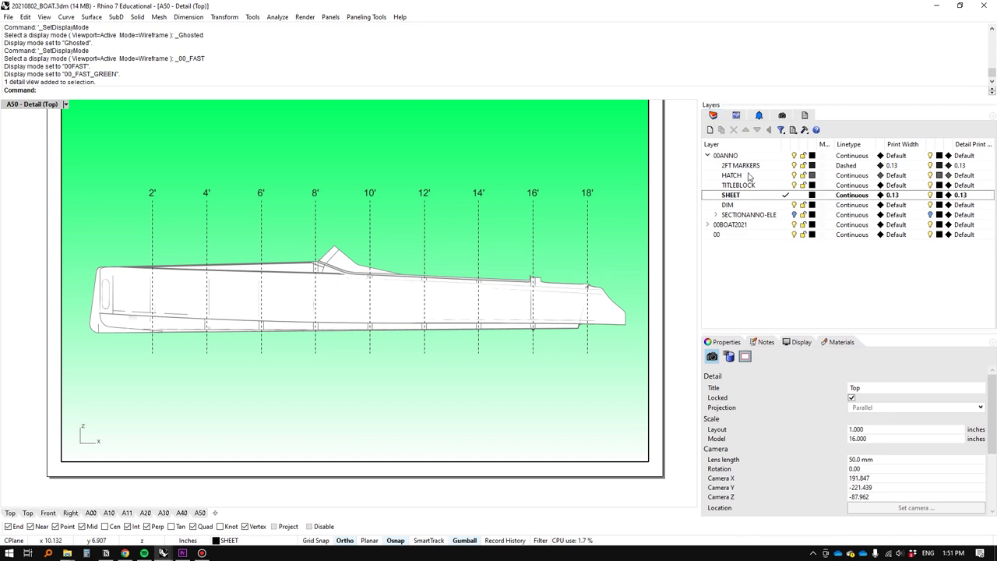
left_click(750, 166)
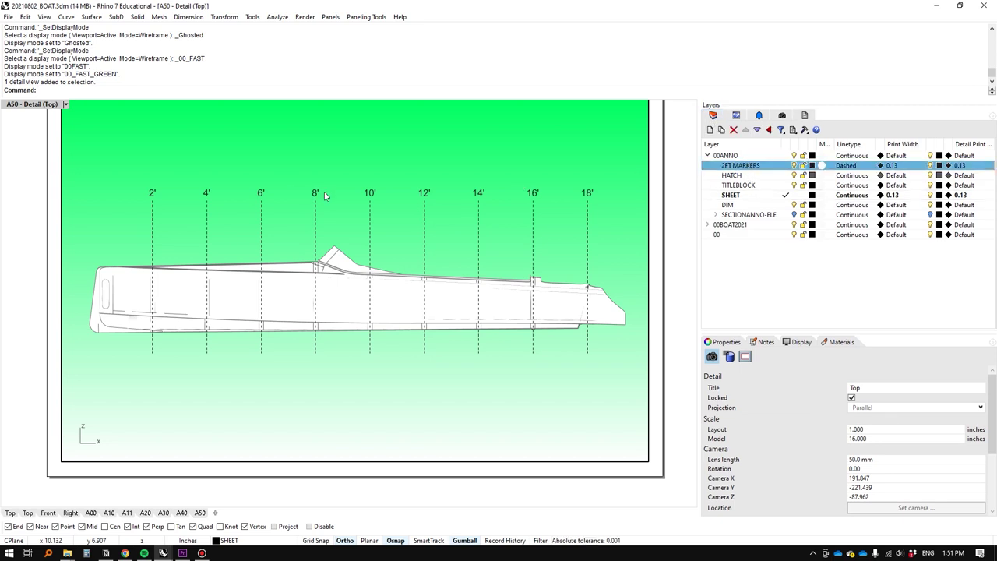
left_click(793, 166)
left_click(794, 166)
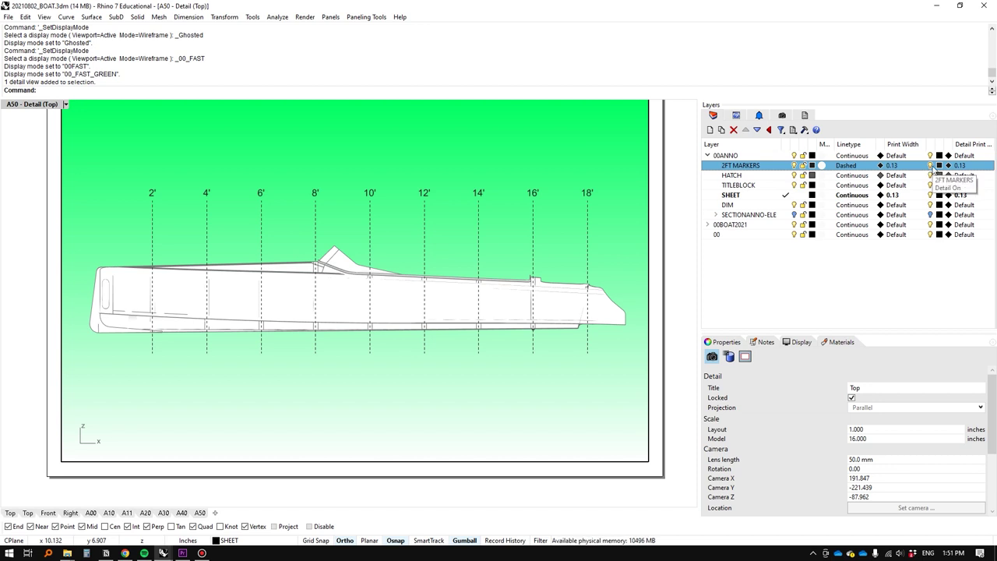
Turn the 2FT MARKERS layer off in the A50 detail only, and compare the layout with the Top model view
left_click(930, 165)
left_click(930, 165)
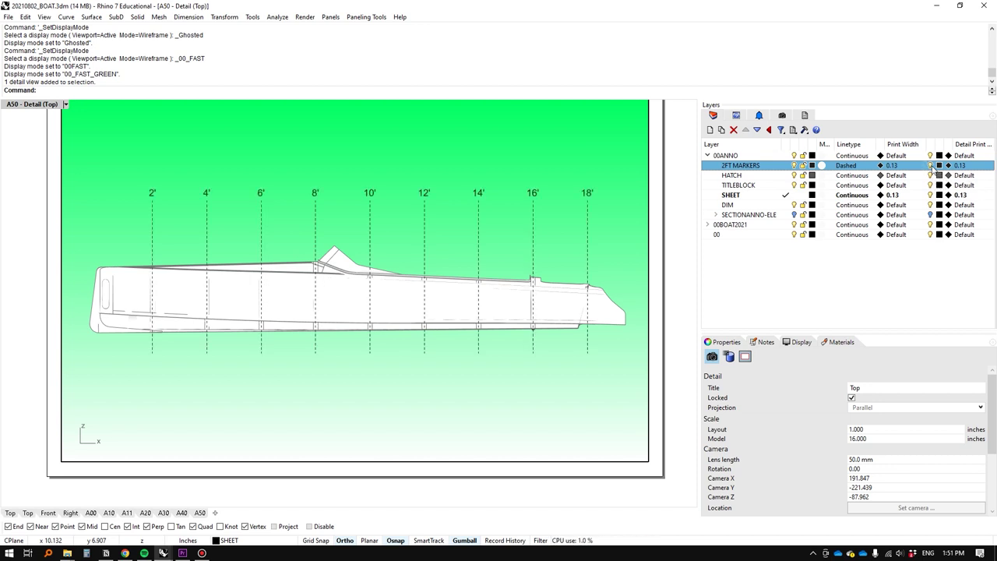
double_click(31, 253)
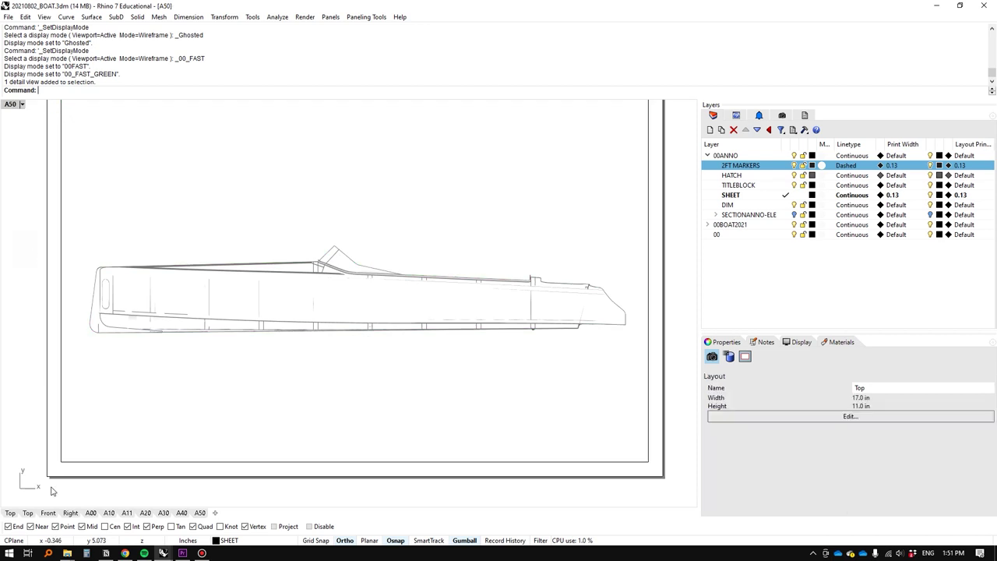
left_click(10, 512)
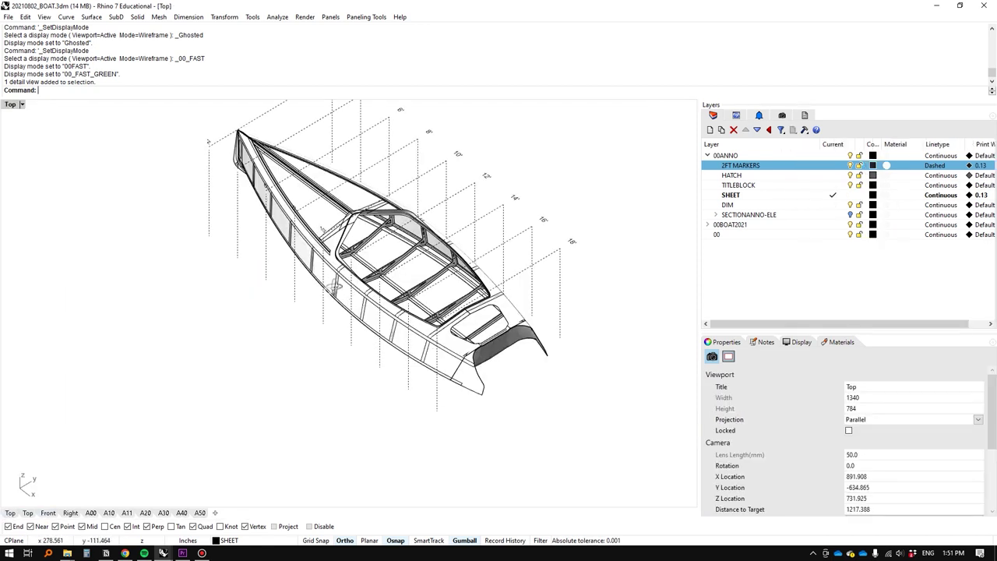
left_click(199, 514)
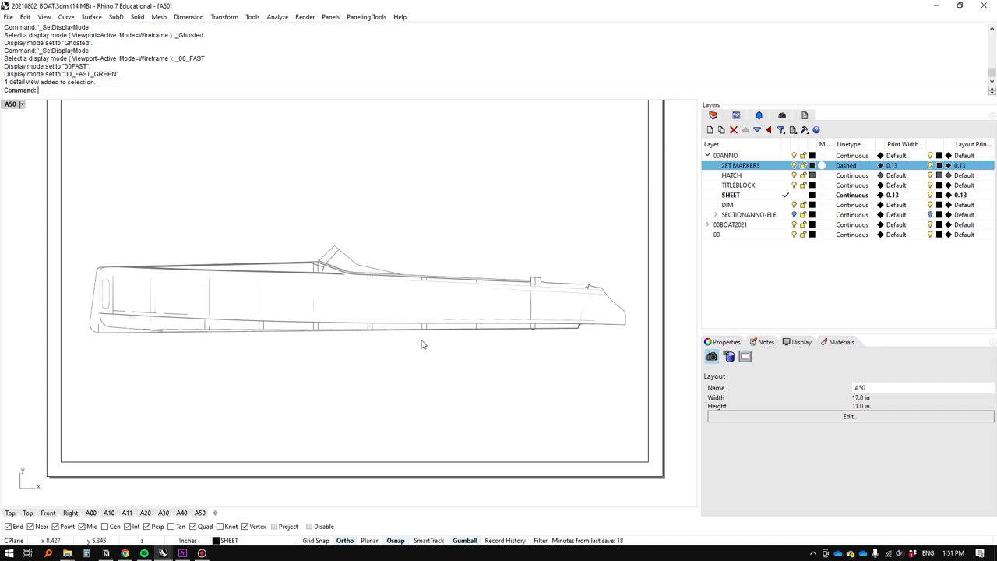
Place a duplicate of the A50 elevation detail just to the right of the sheet
scroll(475, 254, "down", 10)
left_click(534, 260)
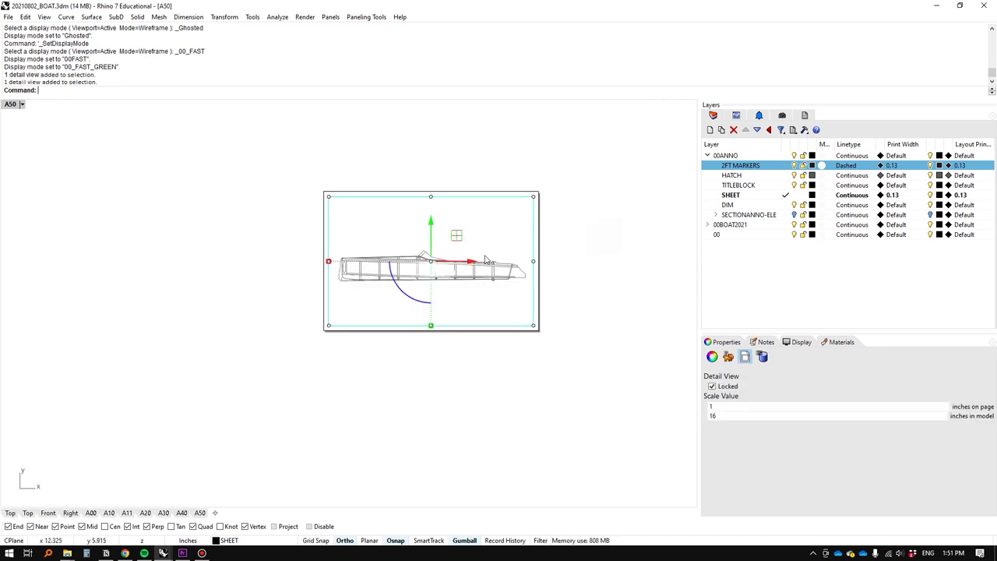
right_click_drag(478, 267, 358, 253)
left_click_drag(353, 248, 573, 248, "alt")
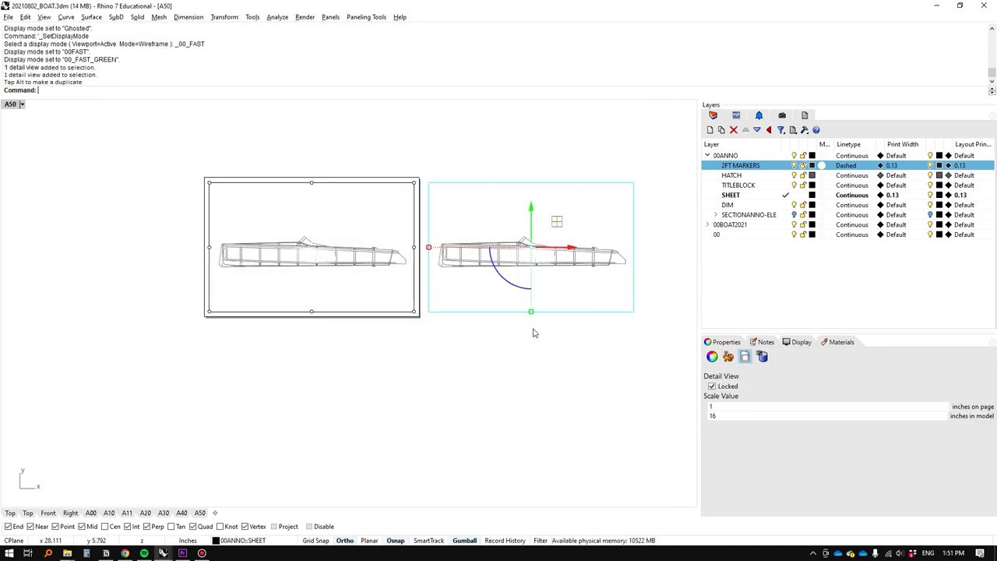
left_click(533, 334)
Turn the 2FT MARKERS layer on in the duplicated detail only, and return to the layout
right_click_drag(345, 276, 318, 283)
double_click(534, 223)
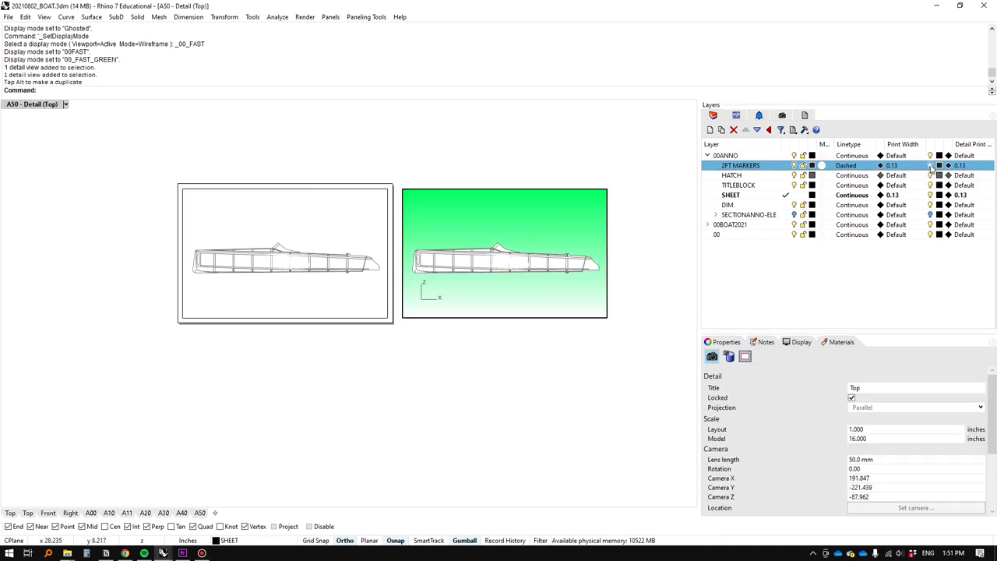
left_click(930, 166)
double_click(463, 423)
scroll(455, 297, "up", 2)
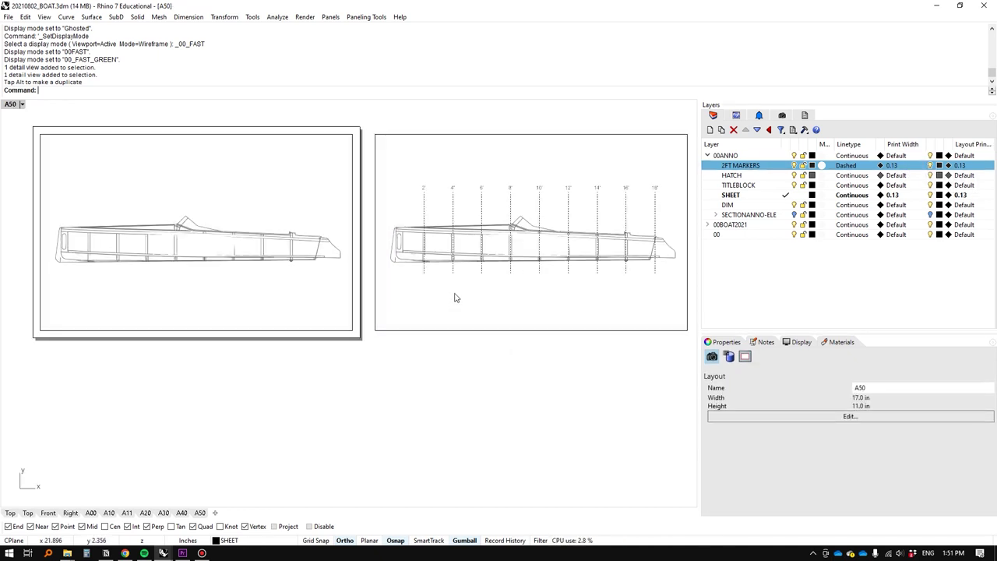
In the original A50 detail, set the cockpit shield's object display mode to 05CLRTRANSPARENT, and return to the Top model view
right_click_drag(260, 329, 390, 303)
scroll(360, 243, "up", 5)
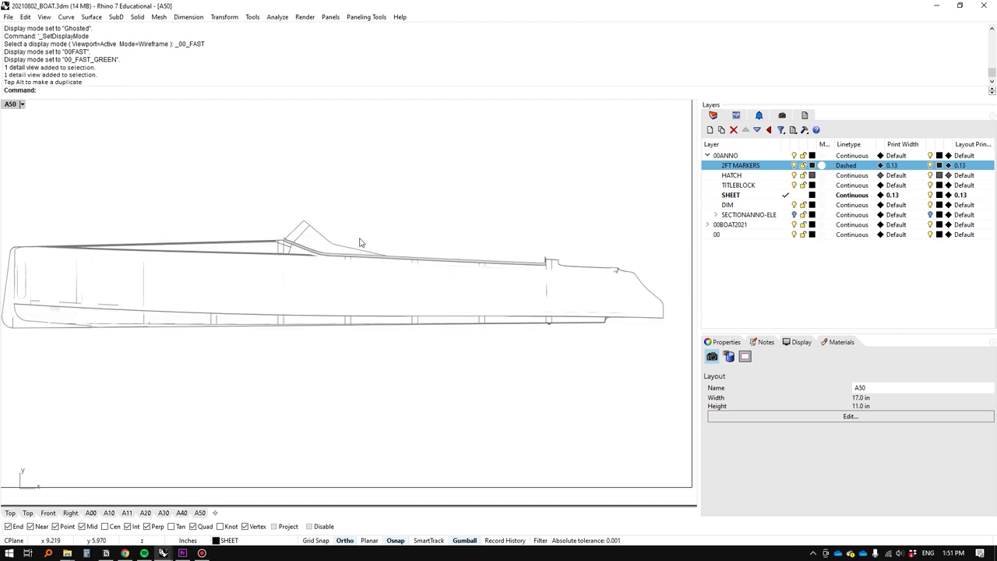
scroll(365, 242, "down", 5)
double_click(370, 233)
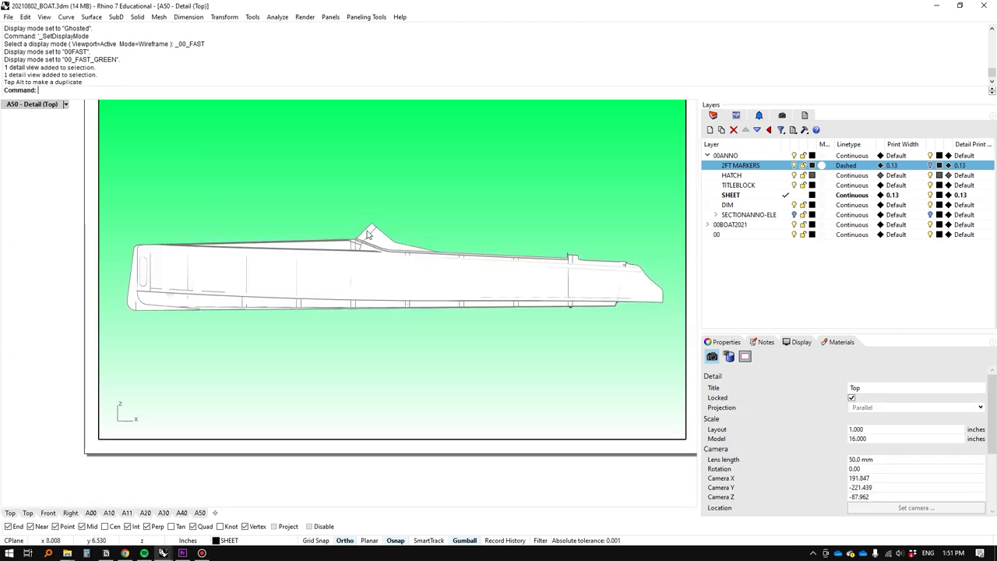
left_click(372, 235)
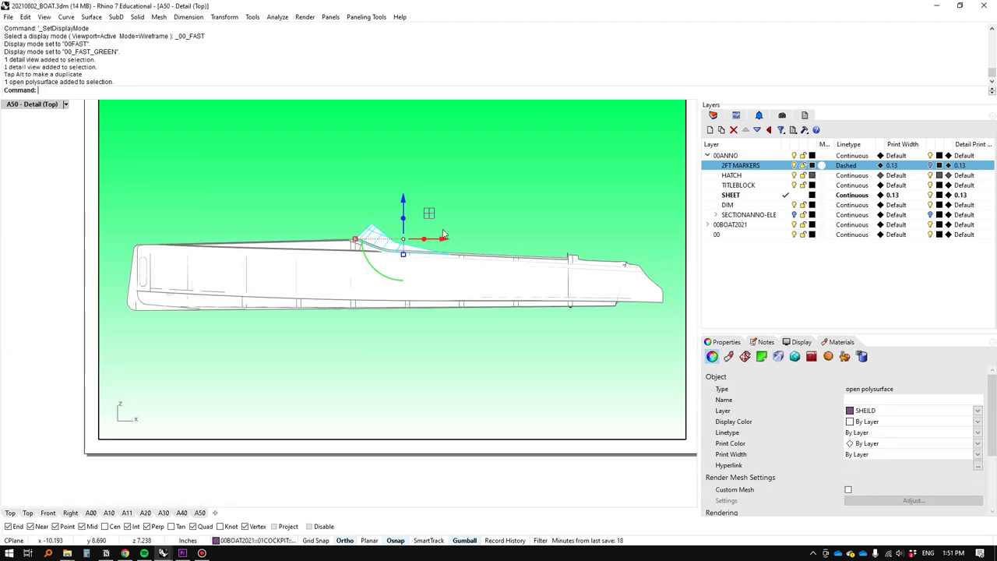
type("SetObjectDisplayMode")
key("Return")
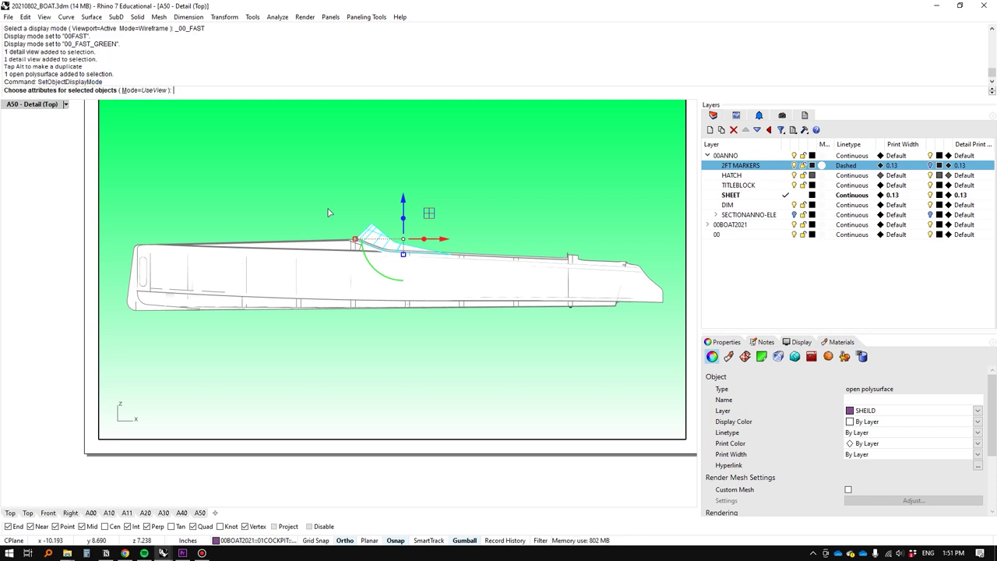
left_click(131, 91)
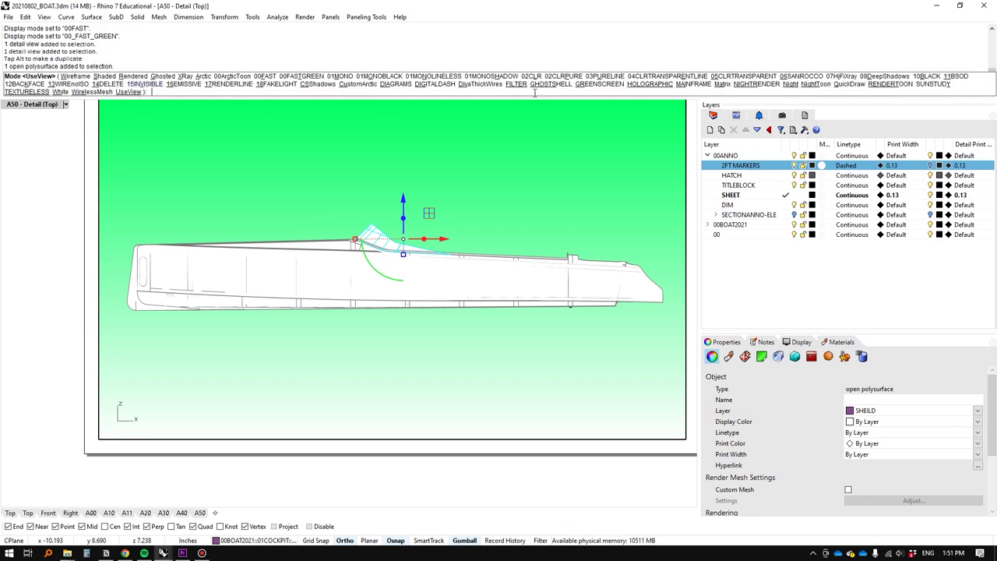
left_click(732, 77)
double_click(38, 227)
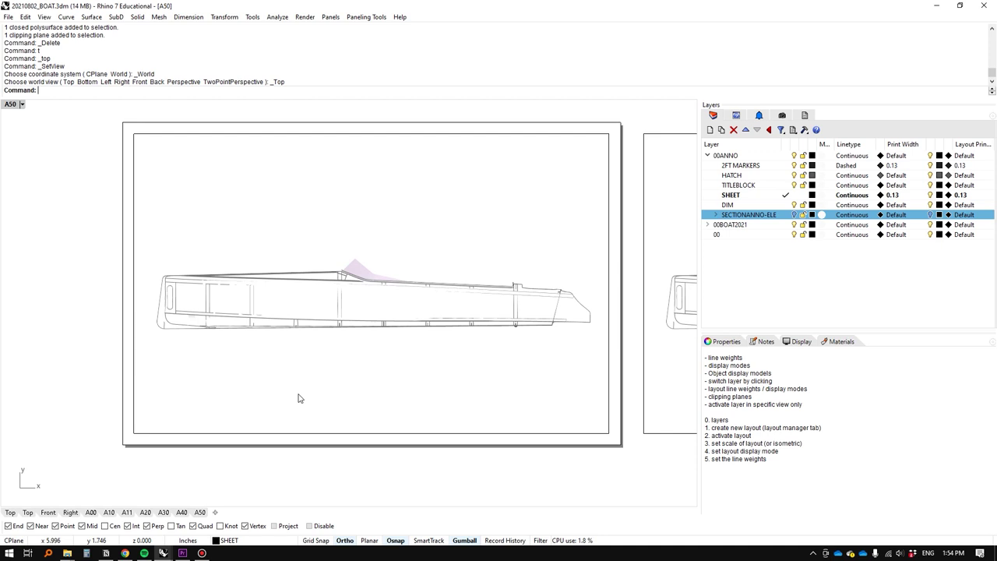
left_click(11, 512)
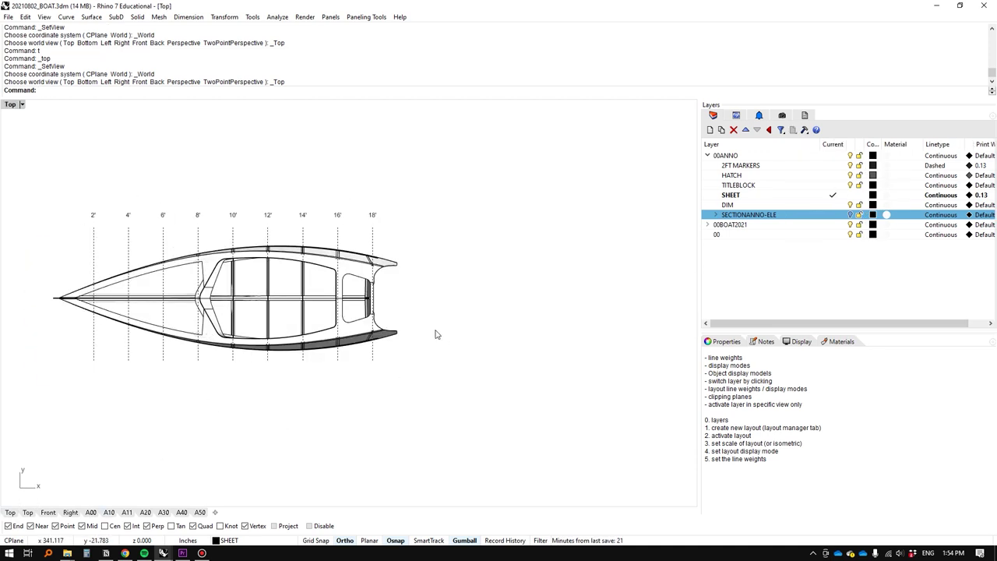
type("ClippingPlane")
key("Return")
key("Escape")
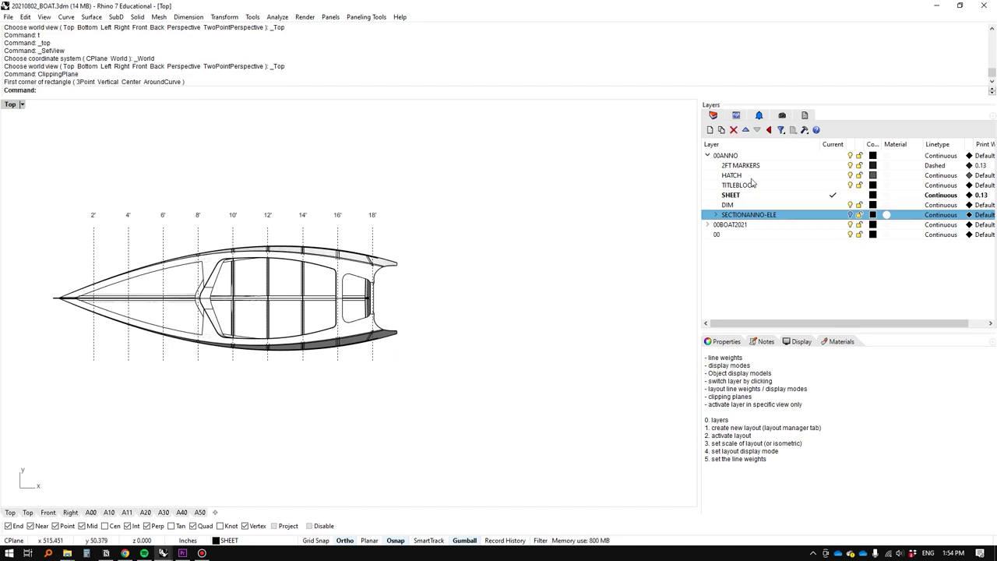
Create a new top-level layer named CP and make it the current layer
right_click(747, 248)
left_click(760, 256)
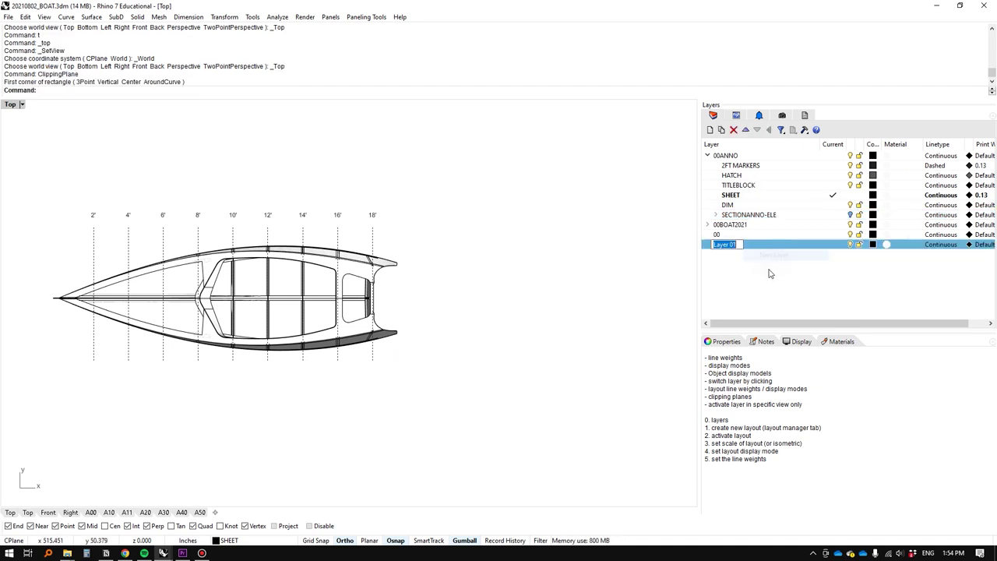
type("CP")
key("Return")
double_click(751, 246)
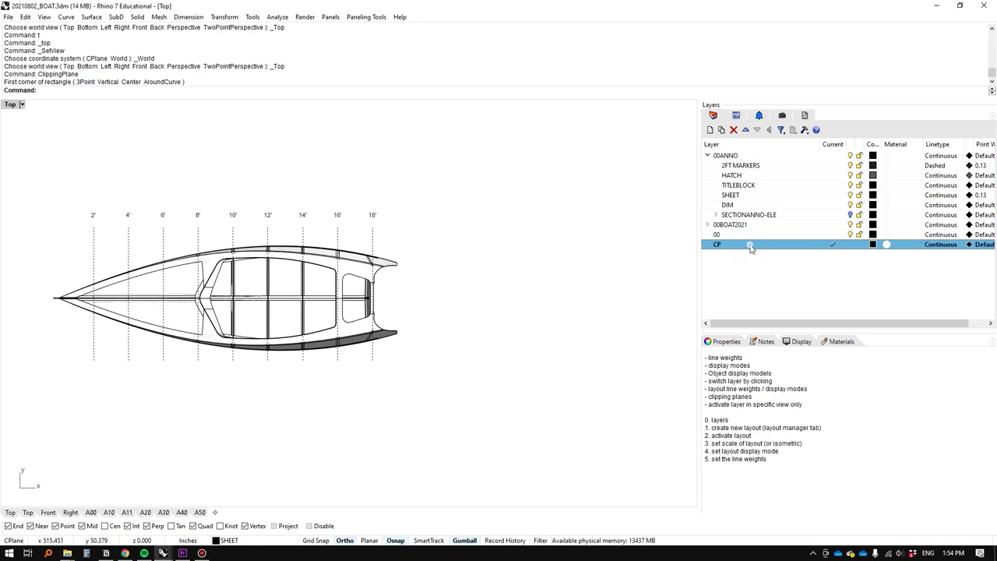
Draw a rectangular clipping plane in the Top view, in the empty space beyond the boat's stern
right_click_drag(505, 306, 535, 291)
type("C")
key("Return")
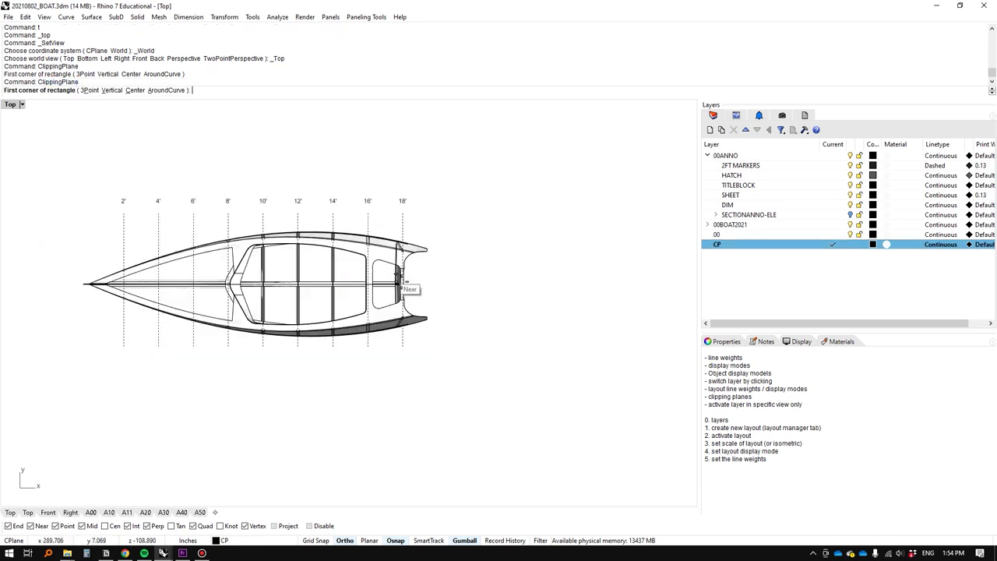
left_click(460, 297)
left_click(530, 230)
Rotate the new clipping plane 90 degrees so it stands vertical along the boat's length, and restore the top view
left_click_drag(544, 258, 507, 312)
right_click_drag(519, 328, 398, 244, "ctrl+shift")
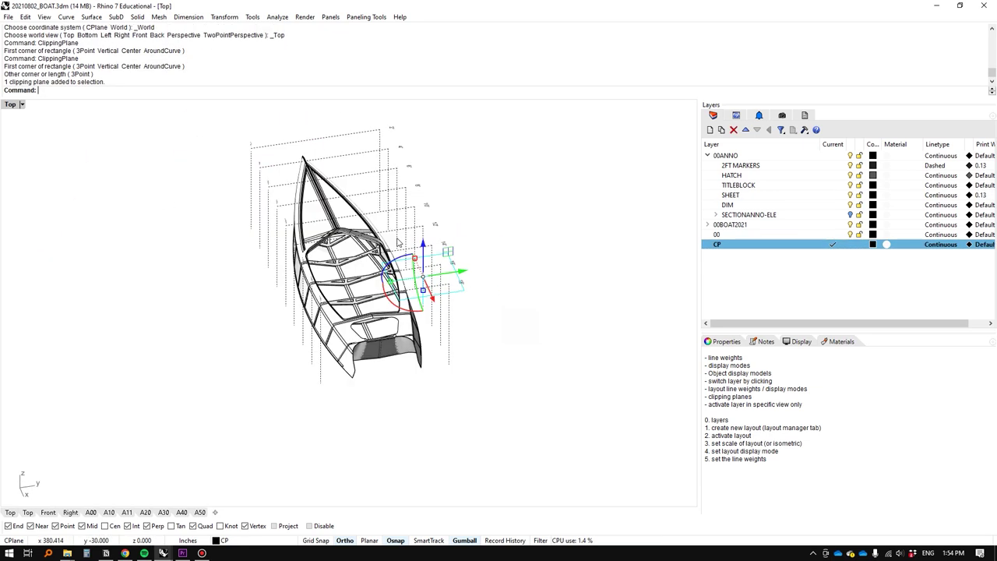
left_click(390, 287)
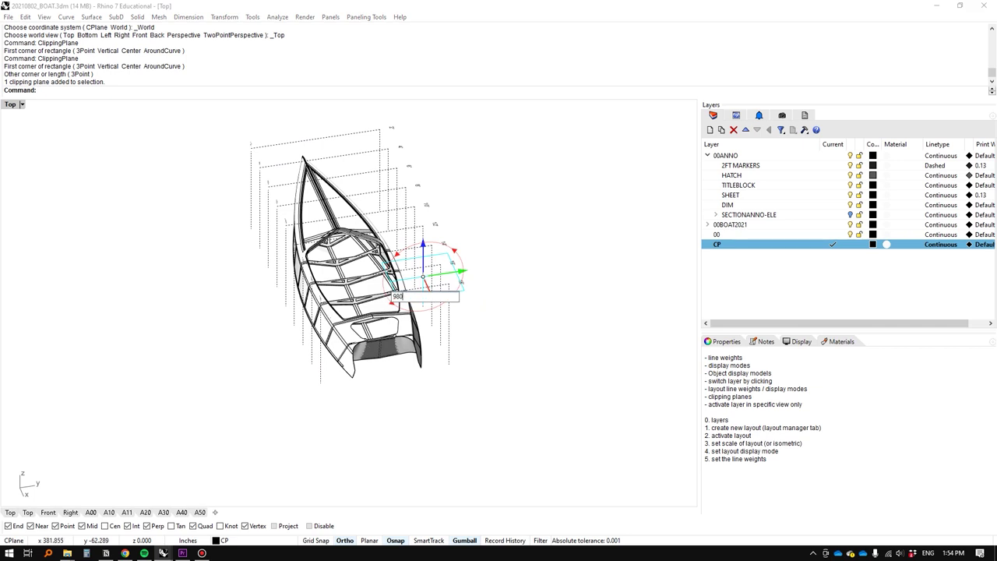
key("Return")
type("t")
key("Return")
Align the clipping plane with the boat's centreline using the Align command's Bottom option
type("a")
key("Return")
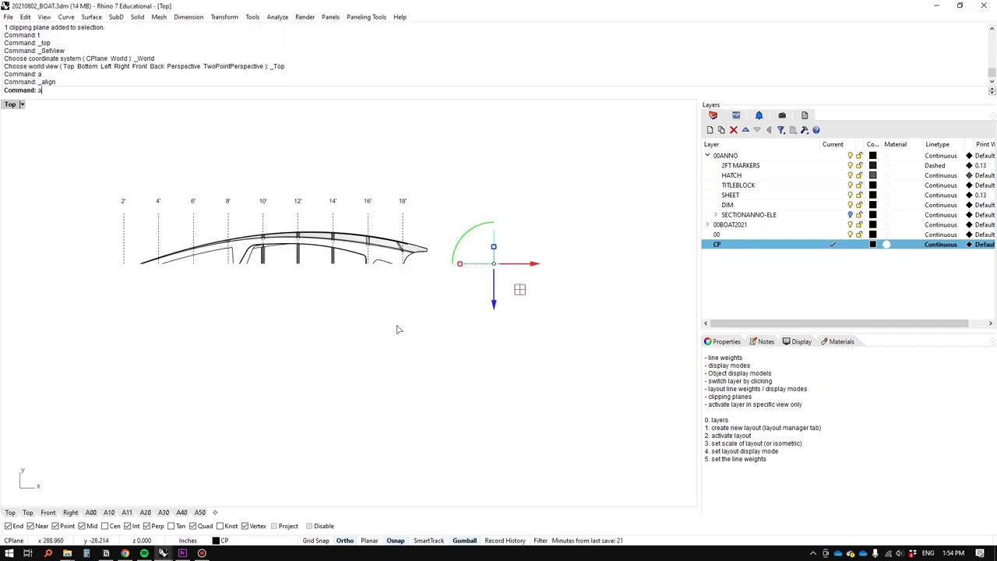
type("b")
key("Return")
left_click(404, 340)
type("a")
key("Return")
type("b")
key("Return")
key("Return")
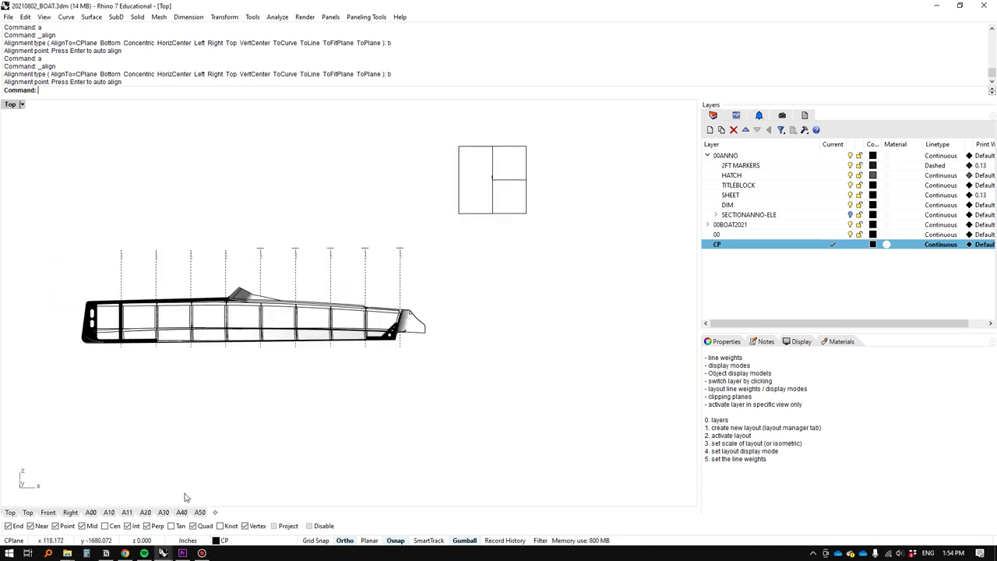
Select the clipping plane on layer CP and enable it in the original A50 elevation detail with EnableClippingPlane
left_click(198, 513)
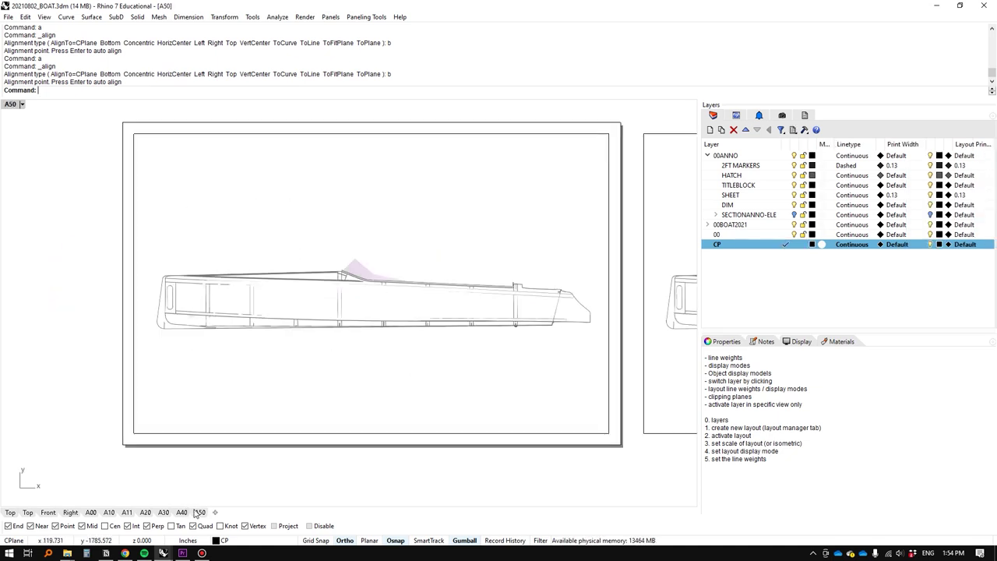
scroll(403, 405, "up", 5)
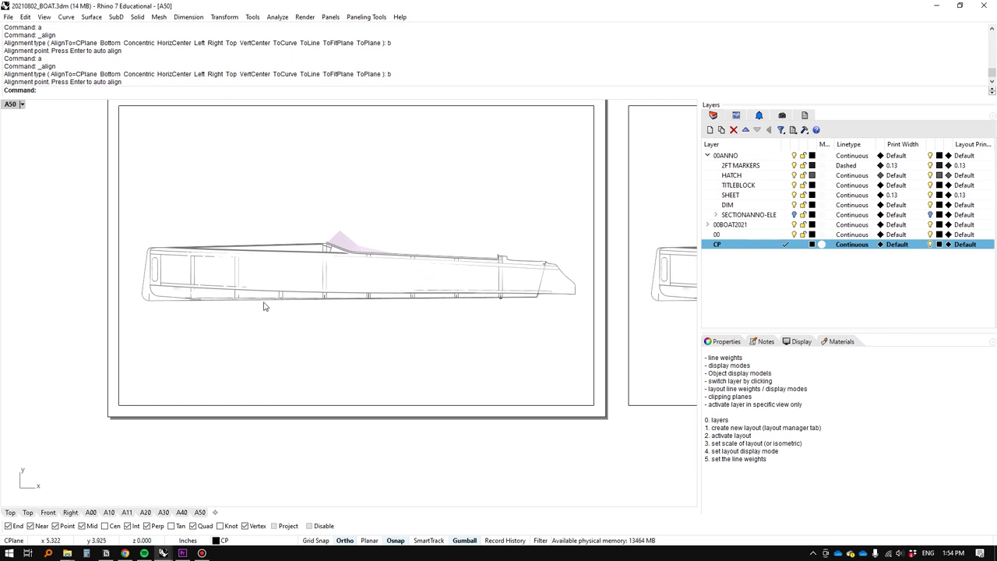
double_click(405, 329)
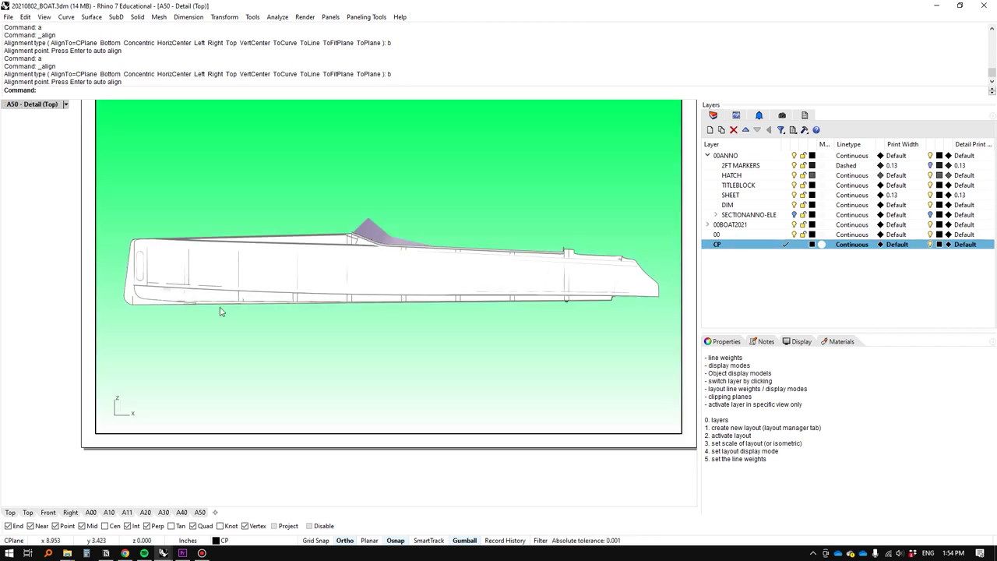
right_click(733, 244)
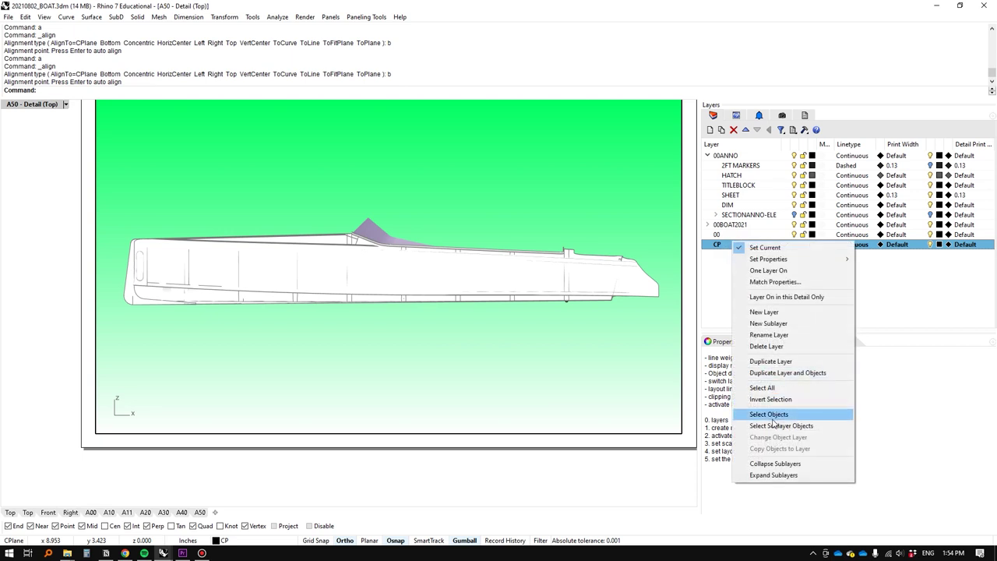
left_click(774, 419)
type("EnableClippingPlane")
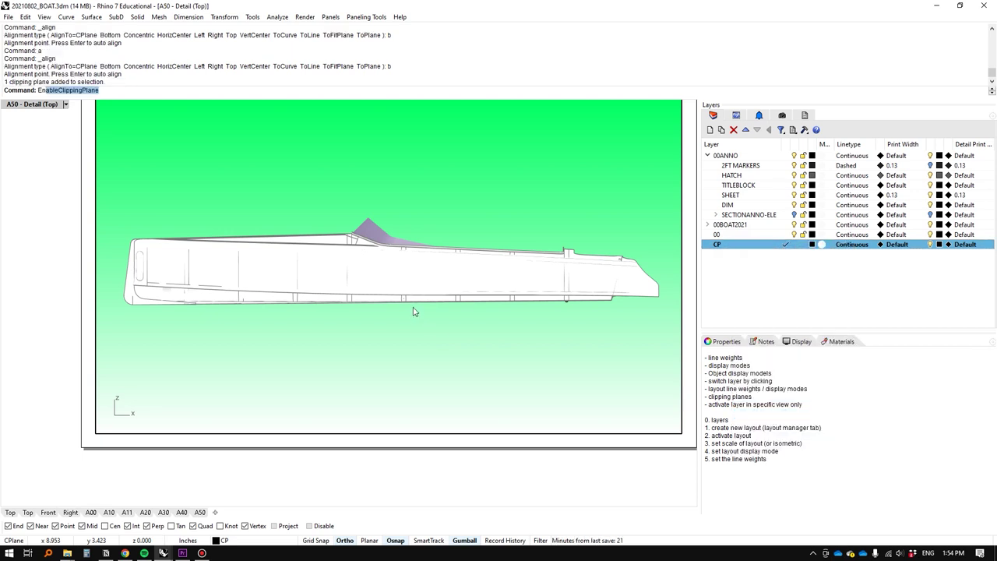
key("Return")
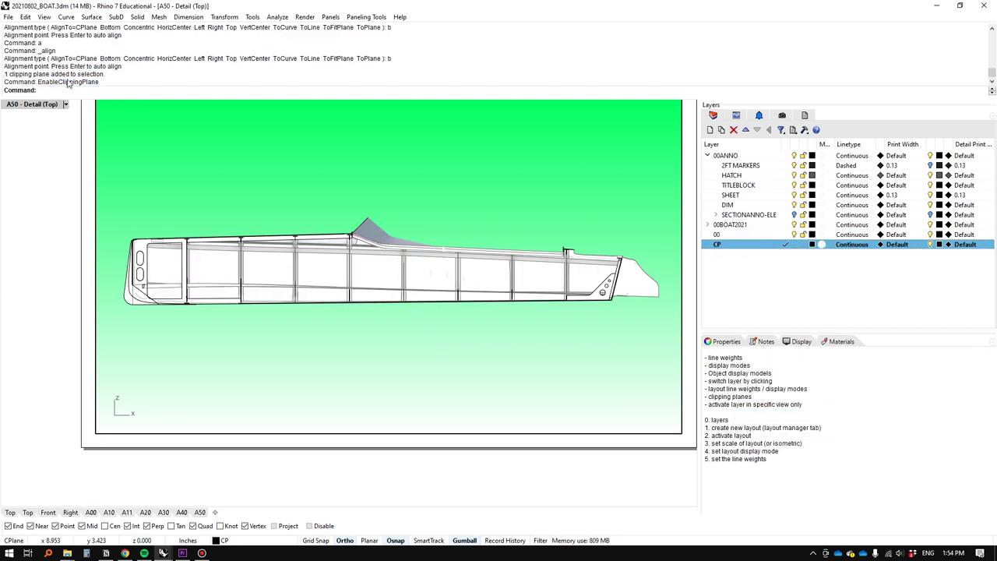
double_click(43, 226)
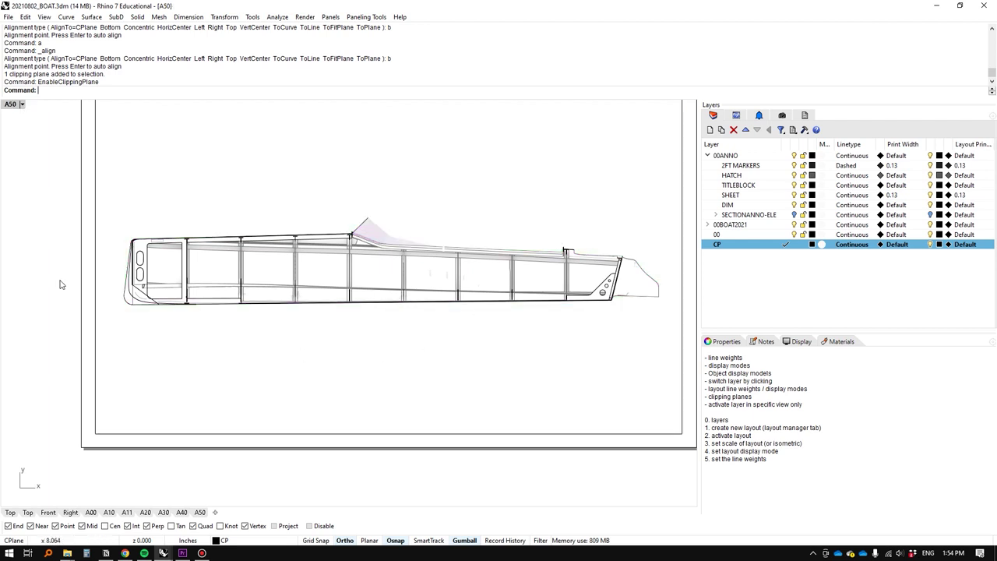
Open the A10 layout and enable the CP layer's clipping plane in its plan detail
left_click(90, 513)
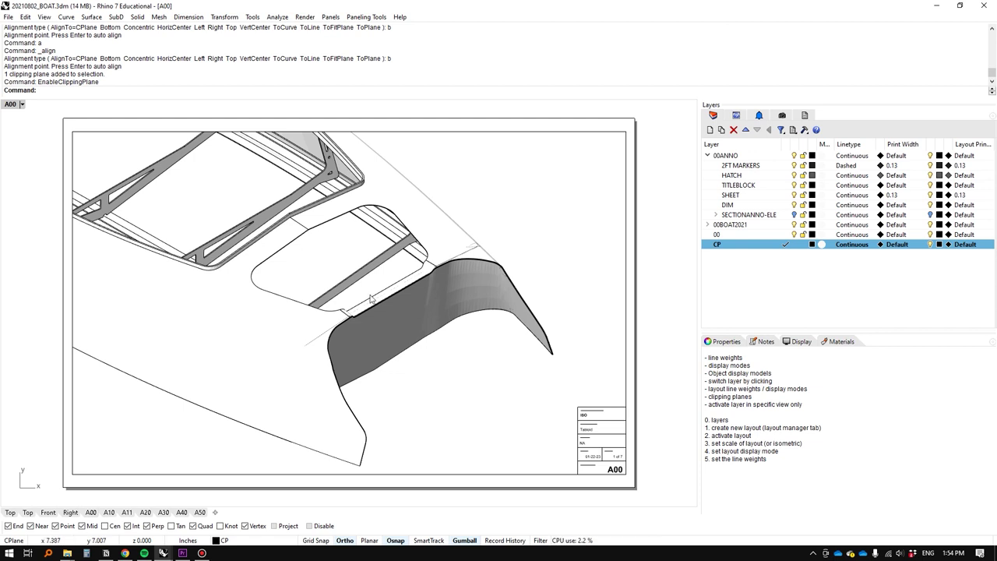
key("ctrl+Tab")
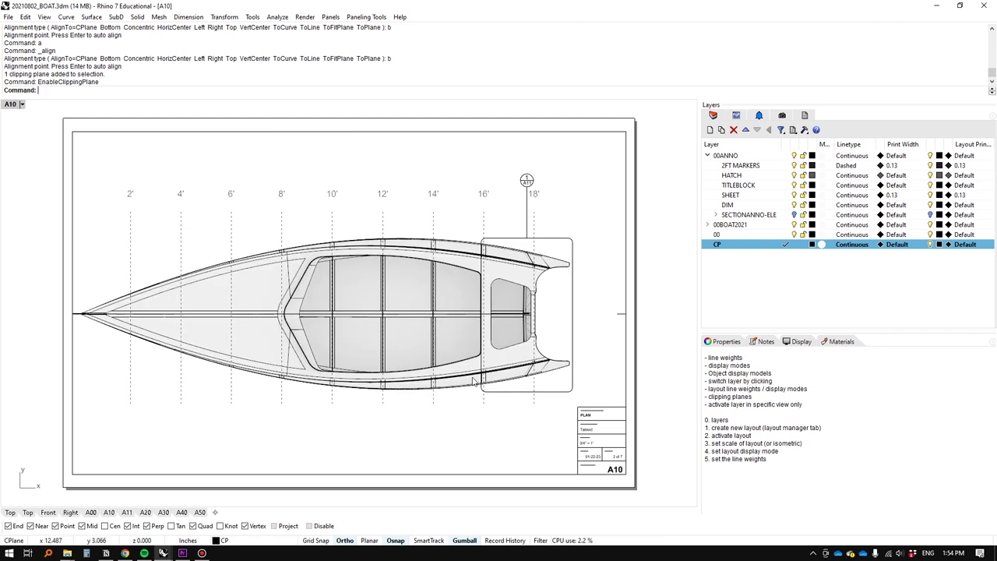
double_click(508, 310)
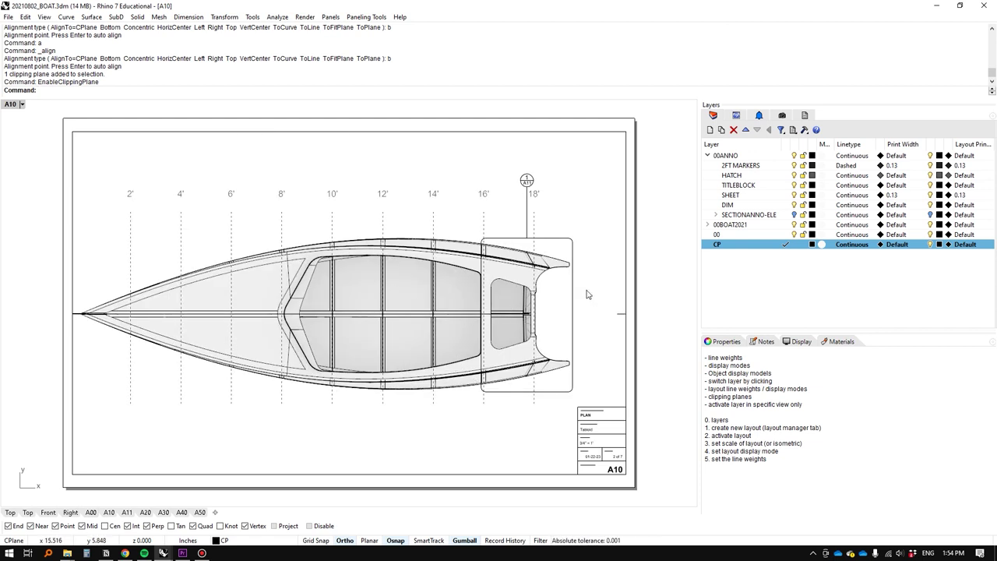
right_click(729, 243)
left_click(765, 415)
right_click(346, 256)
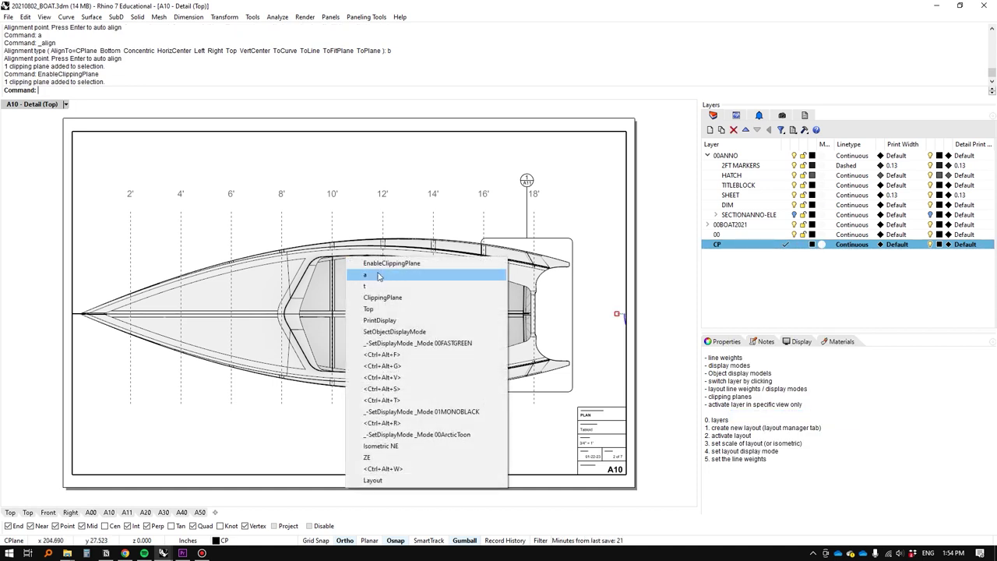
left_click(385, 264)
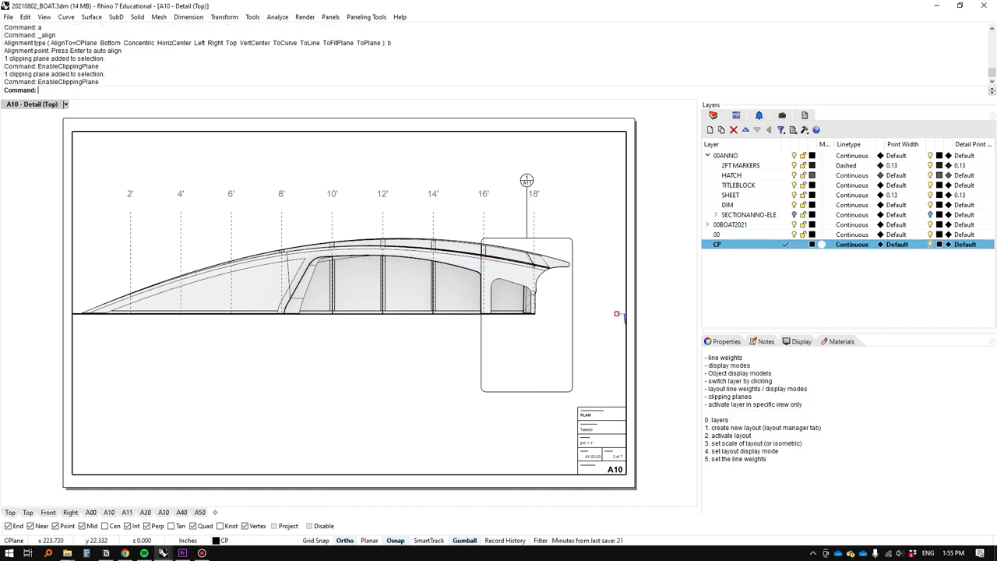
Disable the clipping plane in the A10 plan detail and return to the layout space
type("DisableClippingPlane")
key("Return")
double_click(53, 233)
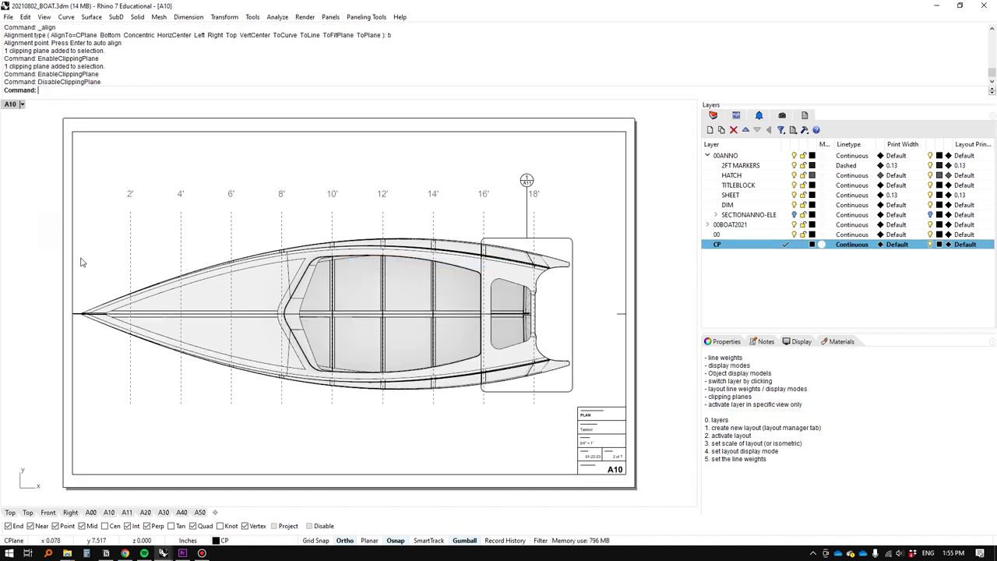
Open the A50 layout and turn its print display on with the PrintDisplay command's State option
key("ctrl+Tab")
key("ctrl+Tab")
key("ctrl+Tab")
key("ctrl+Tab")
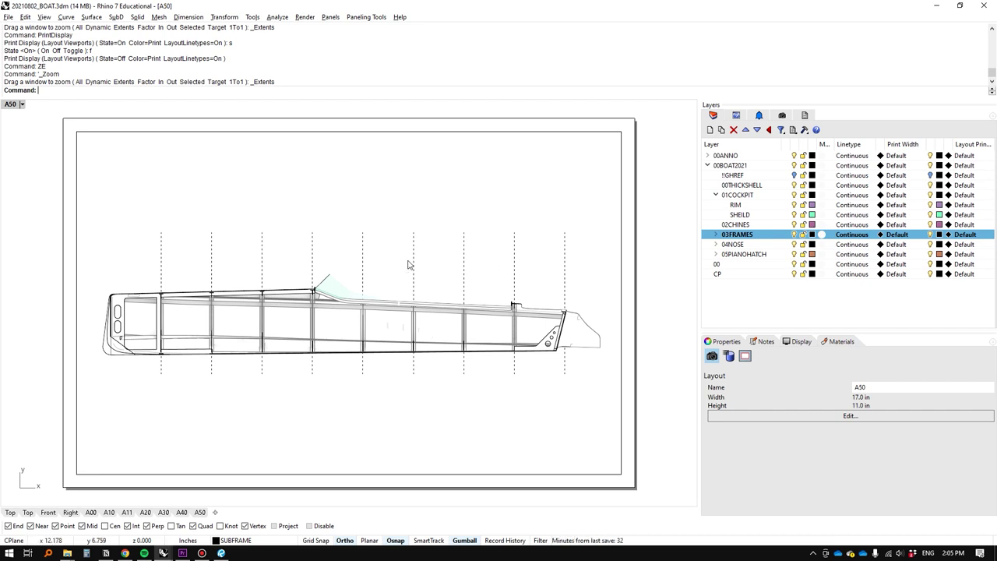
type("rintDisplay")
key("Return")
left_click(114, 92)
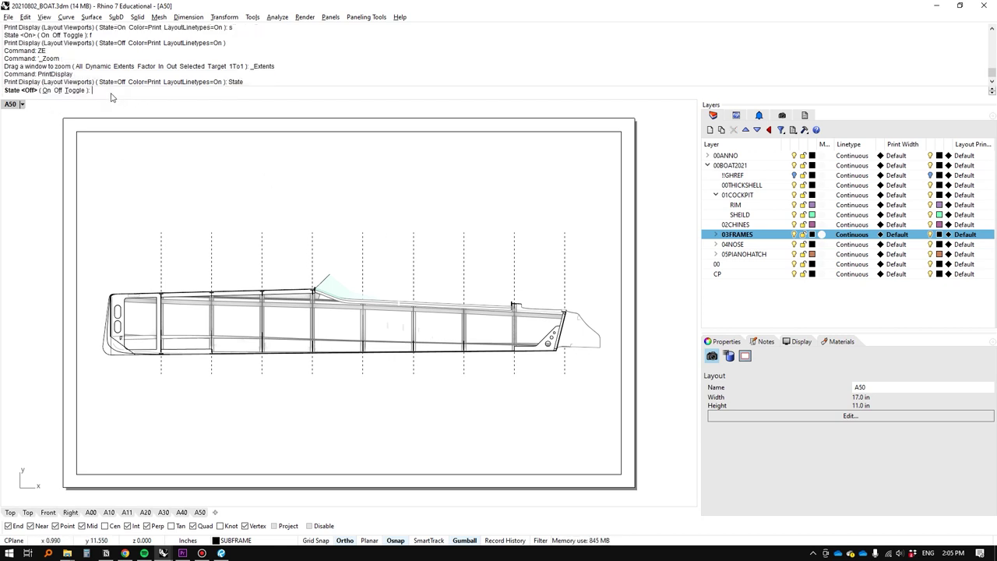
left_click(59, 90)
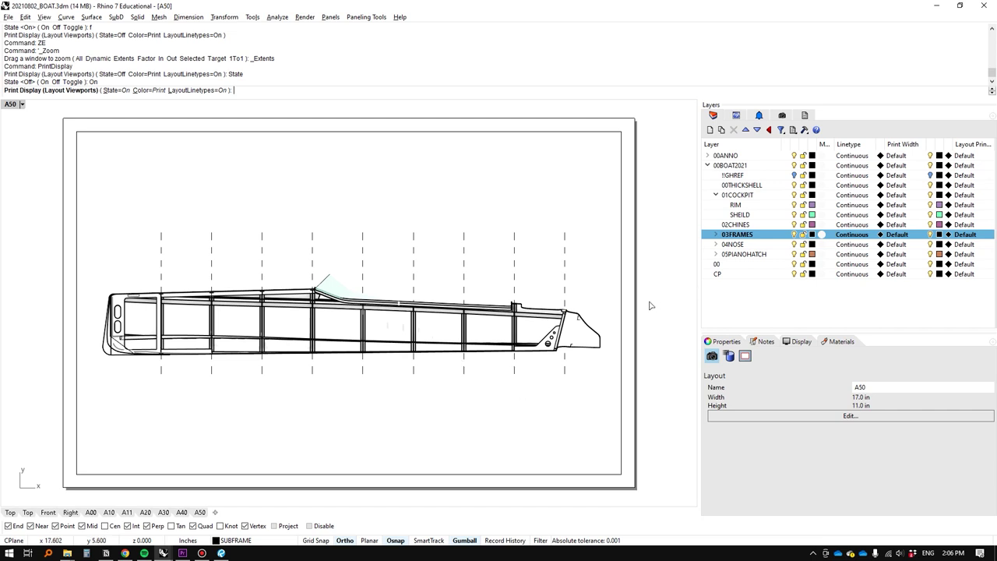
Expand the 03FRAMES layer and set the print width of its SUBFRAME sublayer to 0.7 mm
left_click(715, 234)
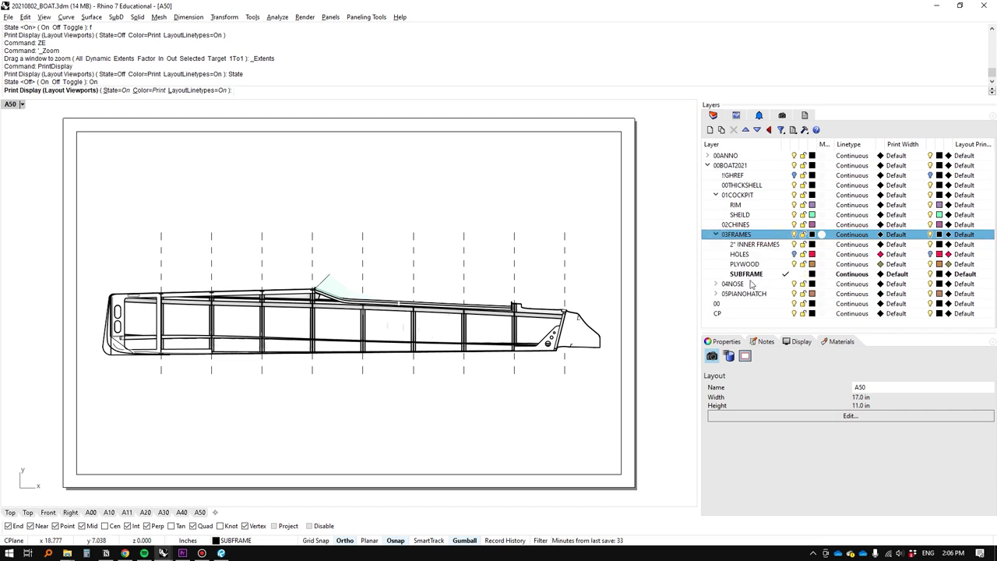
scroll(463, 317, "up", 5)
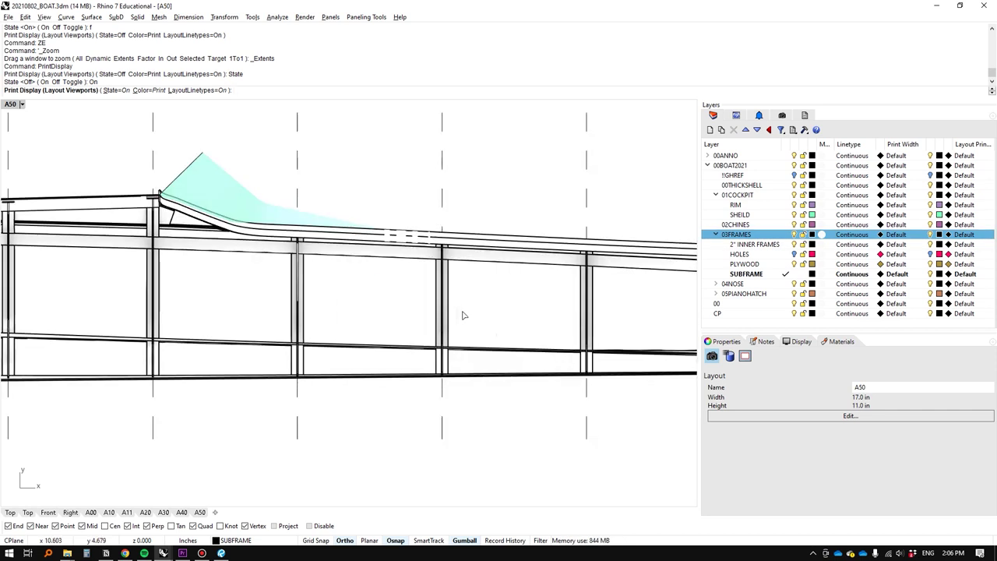
scroll(411, 296, "down", 1)
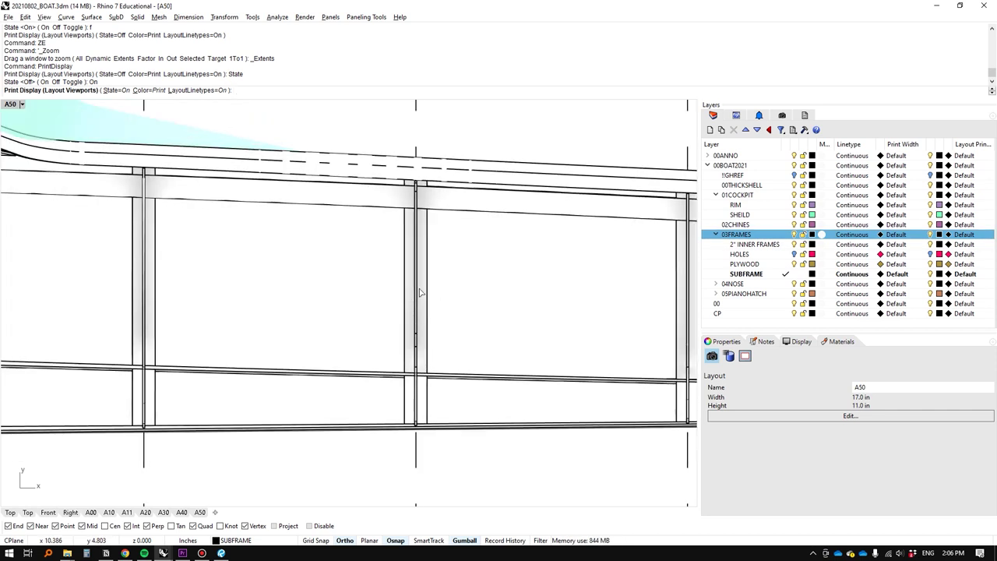
left_click(896, 274)
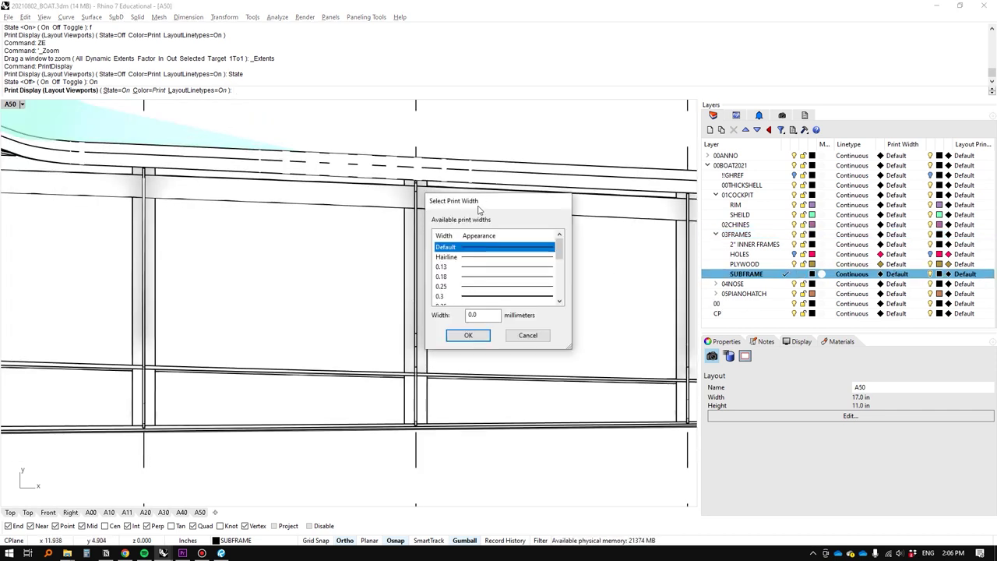
left_click_drag(478, 207, 742, 157)
scroll(732, 221, "down", 2)
double_click(707, 227)
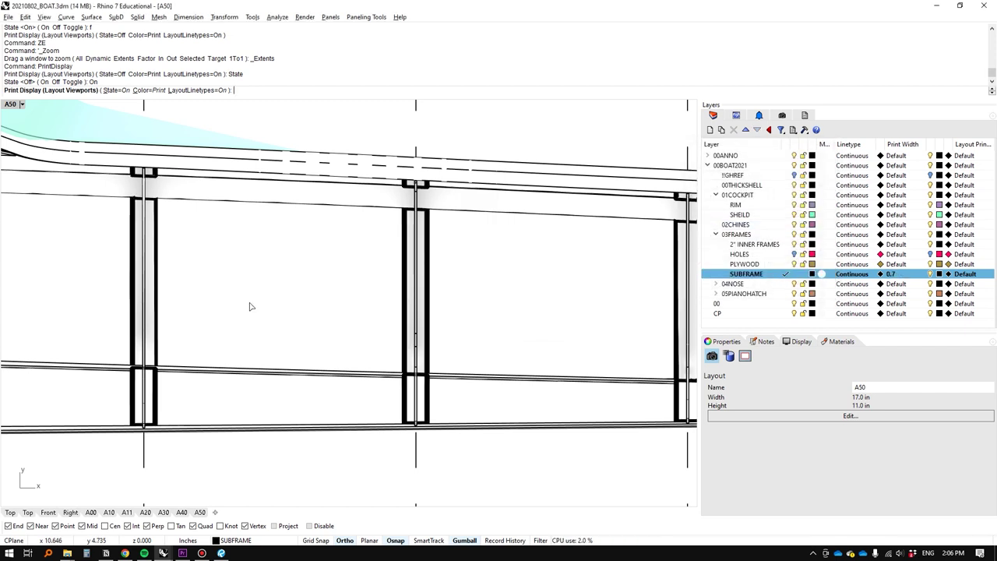
Set the print width of the 00THICKSHELL layer to 1 mm
scroll(358, 306, "down", 4)
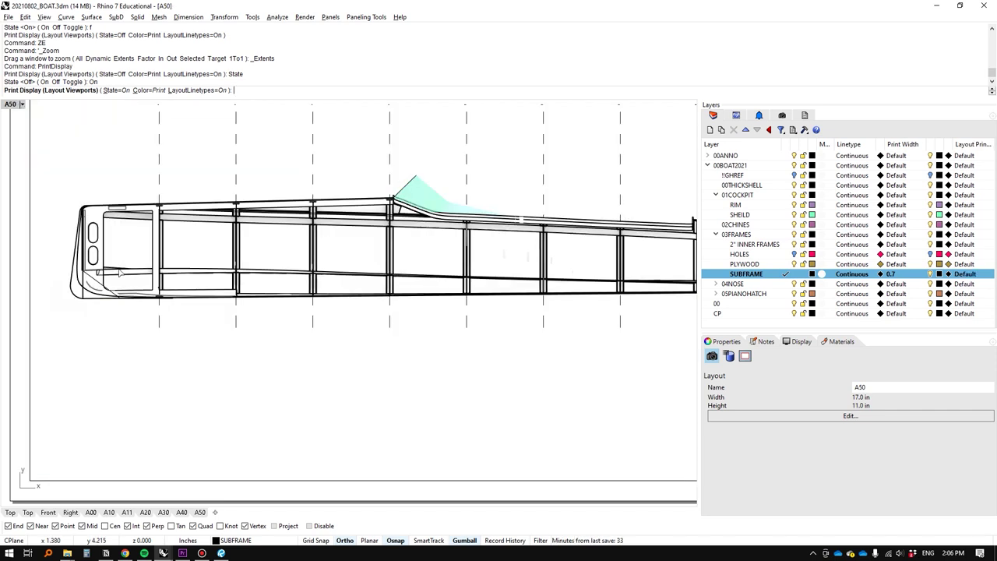
right_click(748, 187)
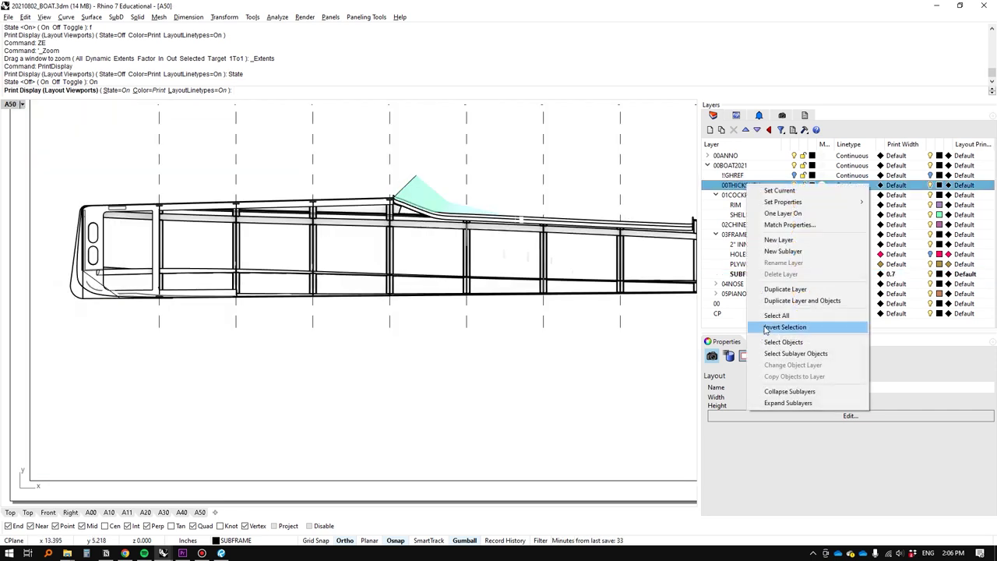
left_click(771, 343)
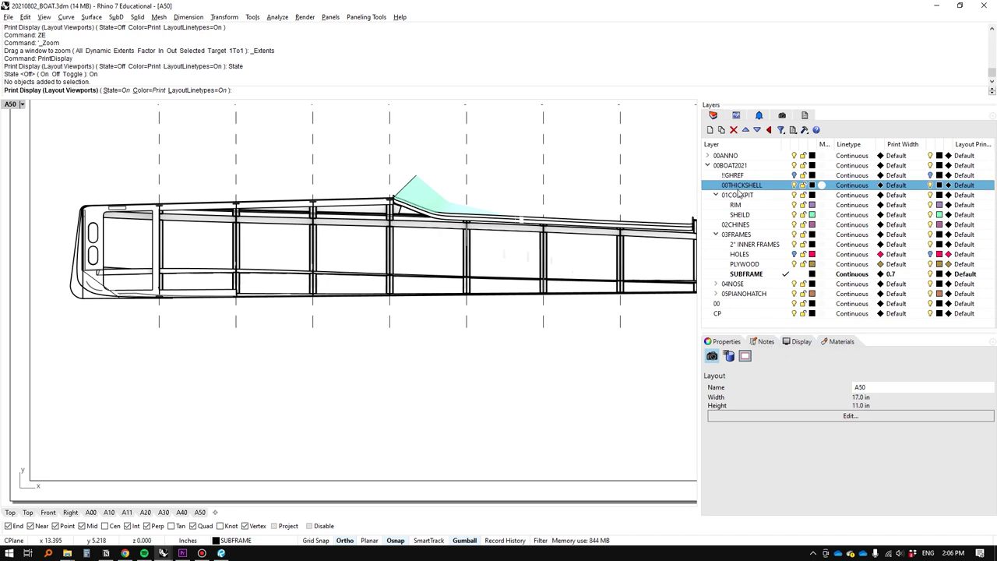
key("Return")
left_click(896, 186)
scroll(729, 239, "down", 4)
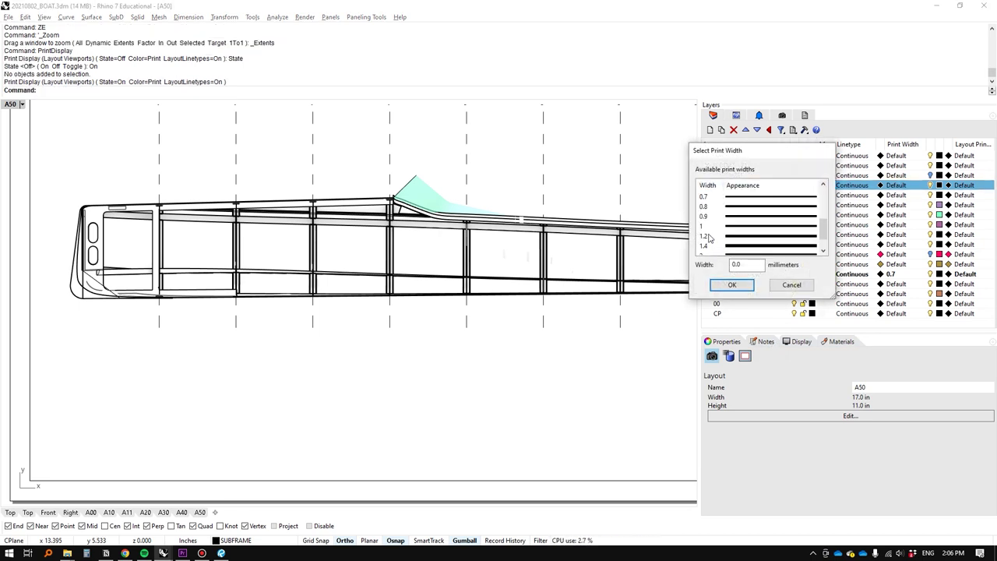
double_click(709, 226)
Examine the shell and subframe line weights along the A50 elevation, and restore the full-sheet view
scroll(64, 209, "up", 5)
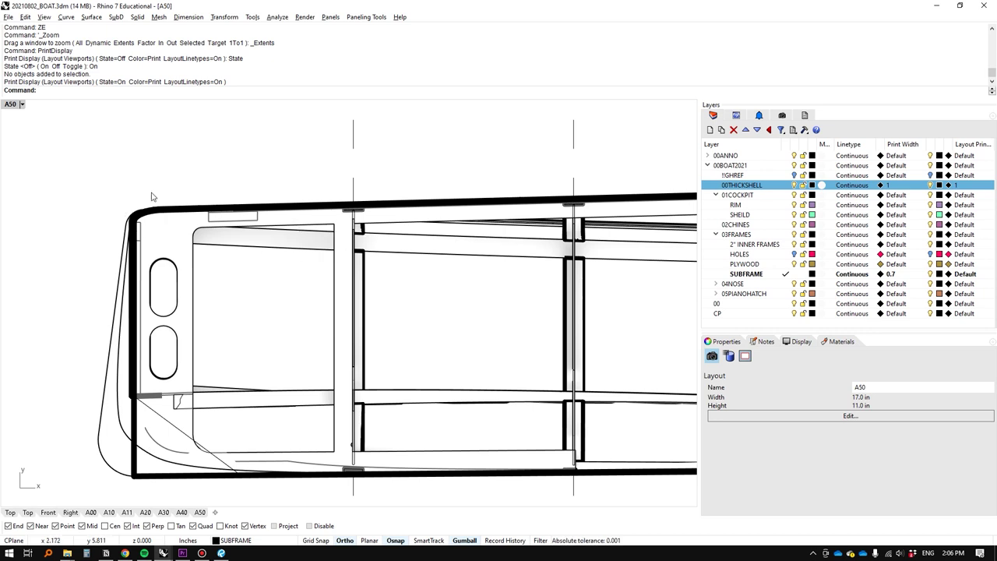
right_click_drag(512, 395, 258, 336)
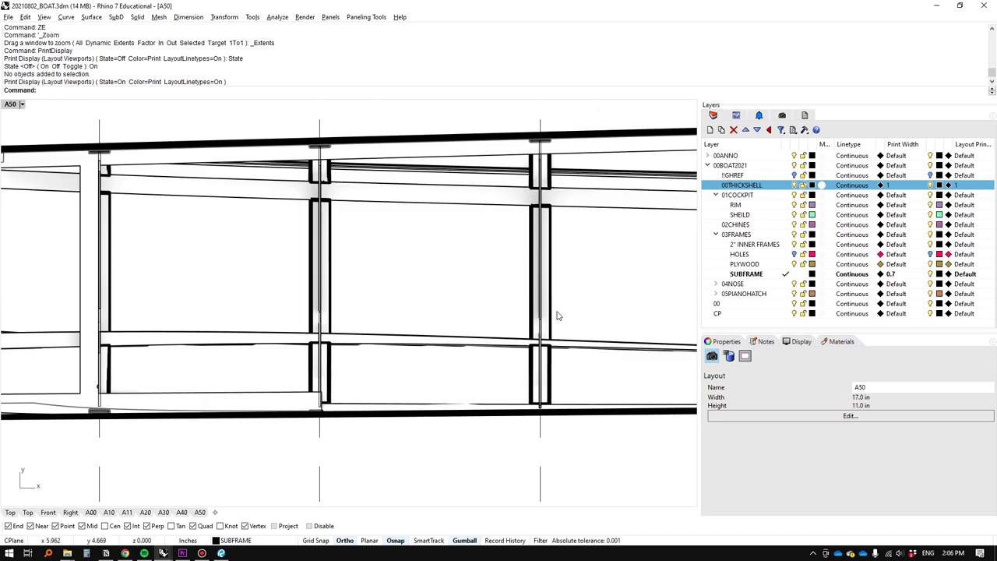
right_click_drag(557, 310, 380, 318)
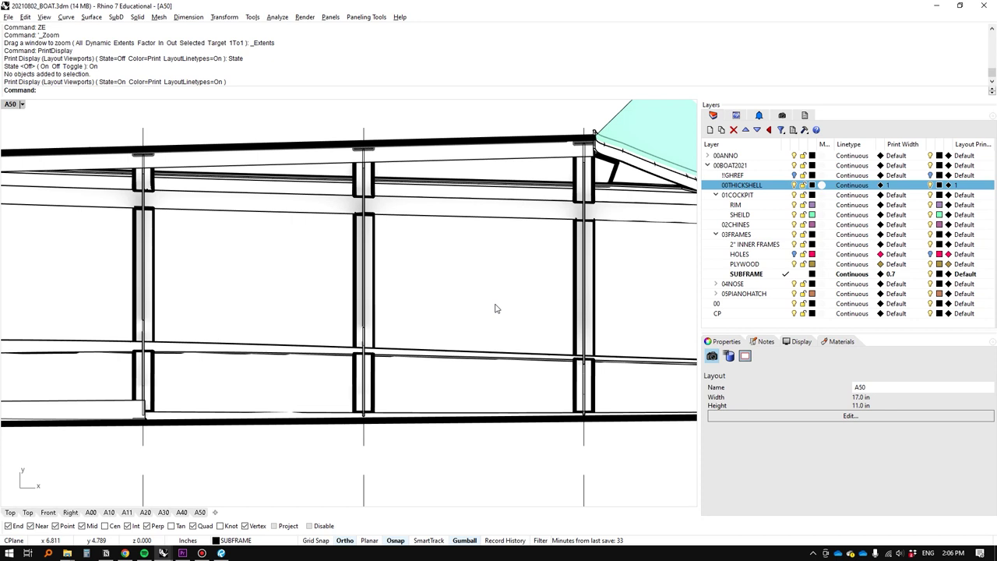
scroll(468, 301, "down", 4)
scroll(374, 291, "up", 2)
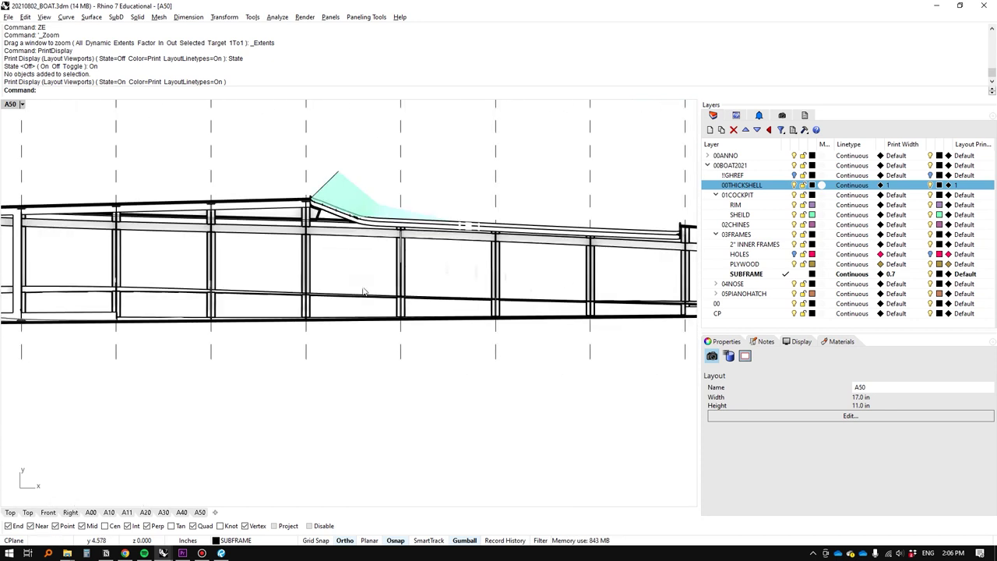
type("ZE")
key("Return")
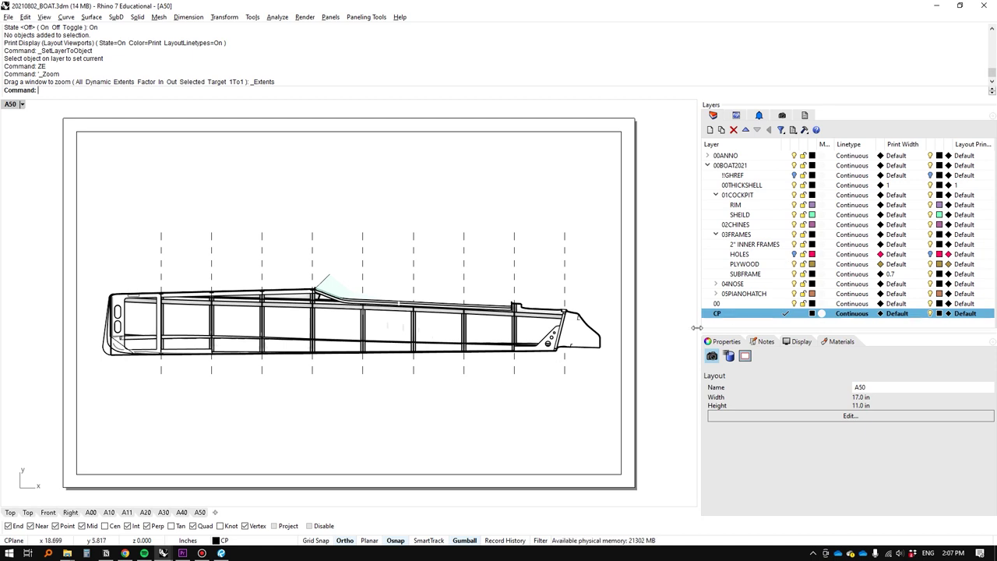
Make SUBFRAME the current layer by picking an upright frame member in the A50 detail with SetLayerToObject
scroll(414, 336, "up", 5)
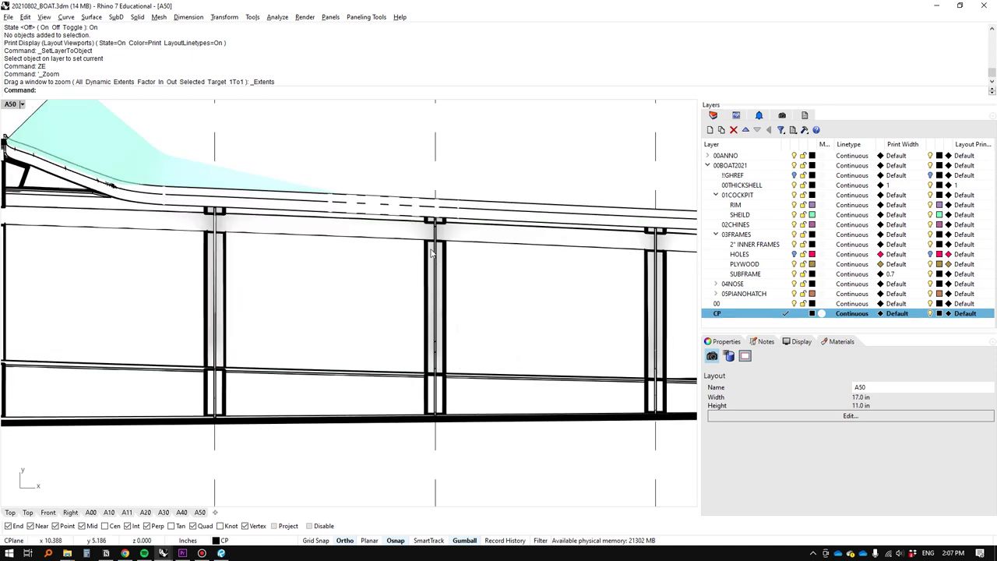
double_click(414, 279)
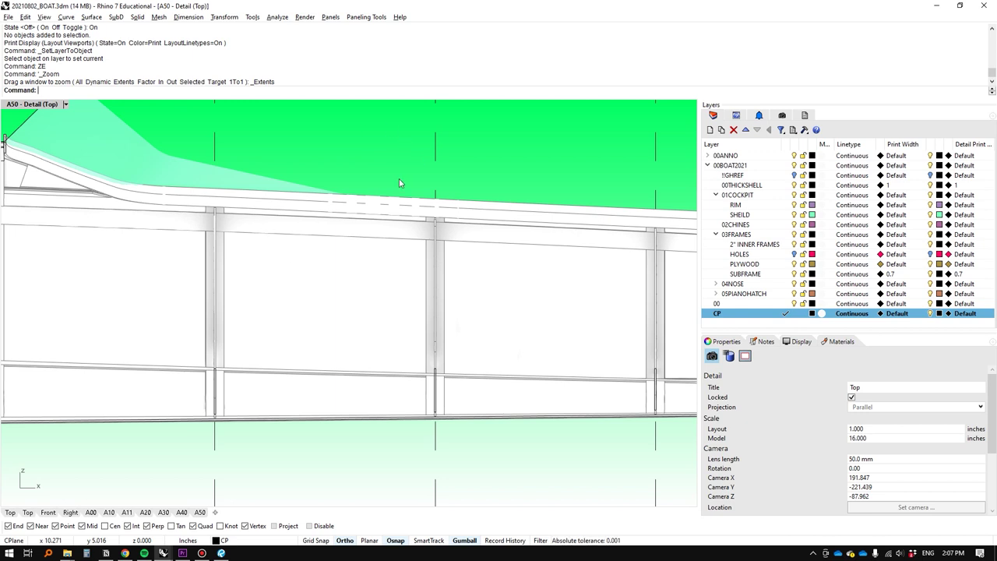
right_click(427, 264)
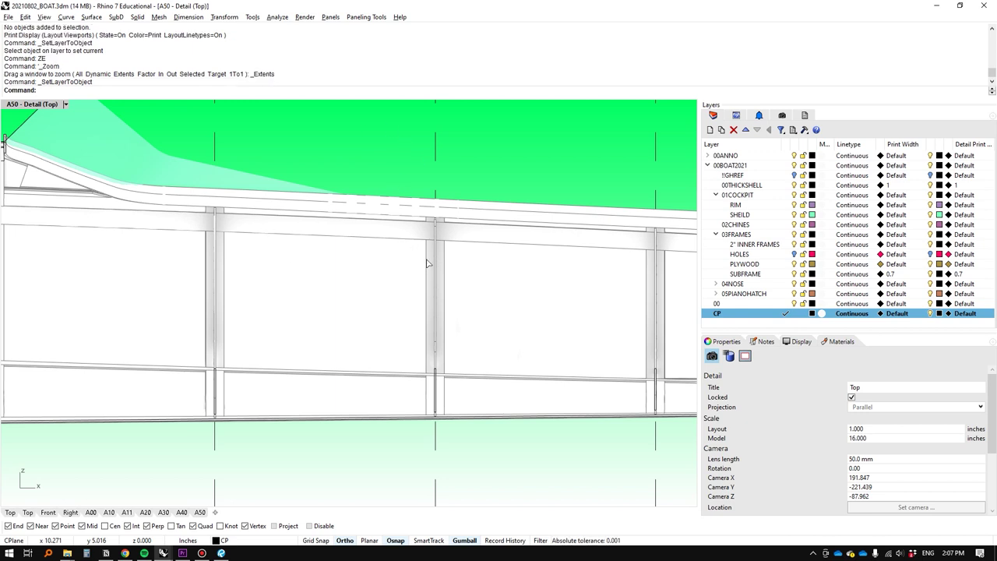
left_click(427, 265)
type("S")
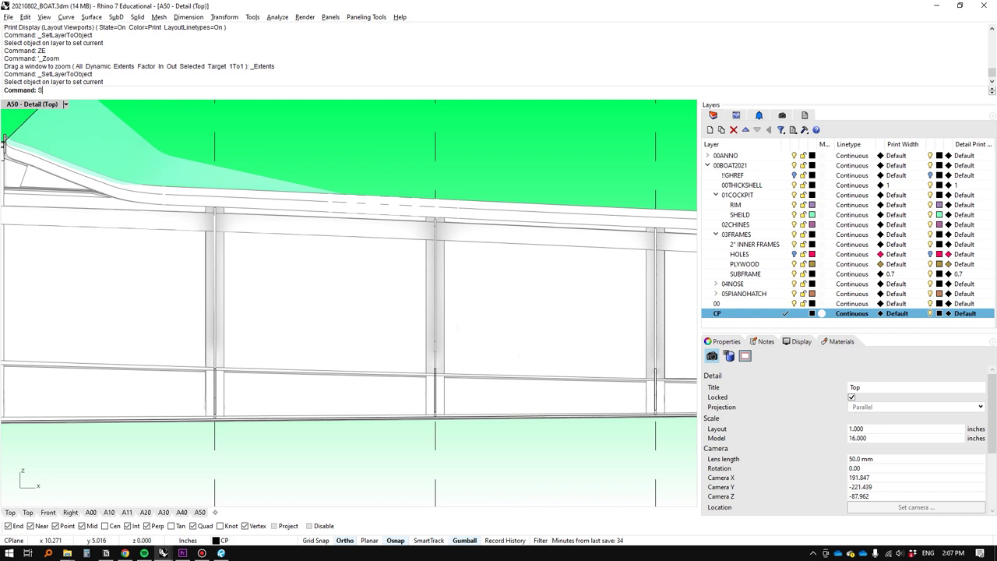
type("etLayerToObject")
key("Return")
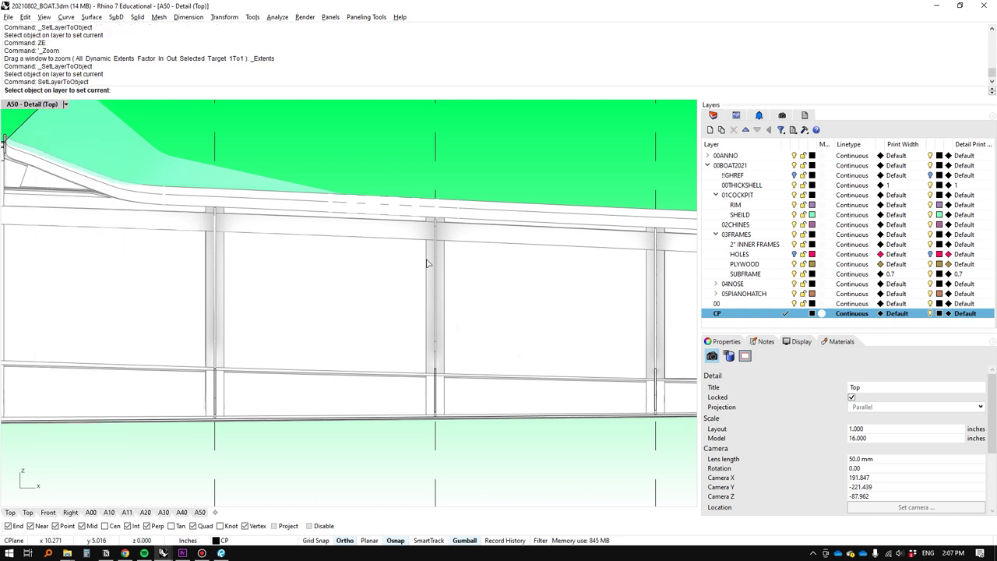
left_click(427, 263)
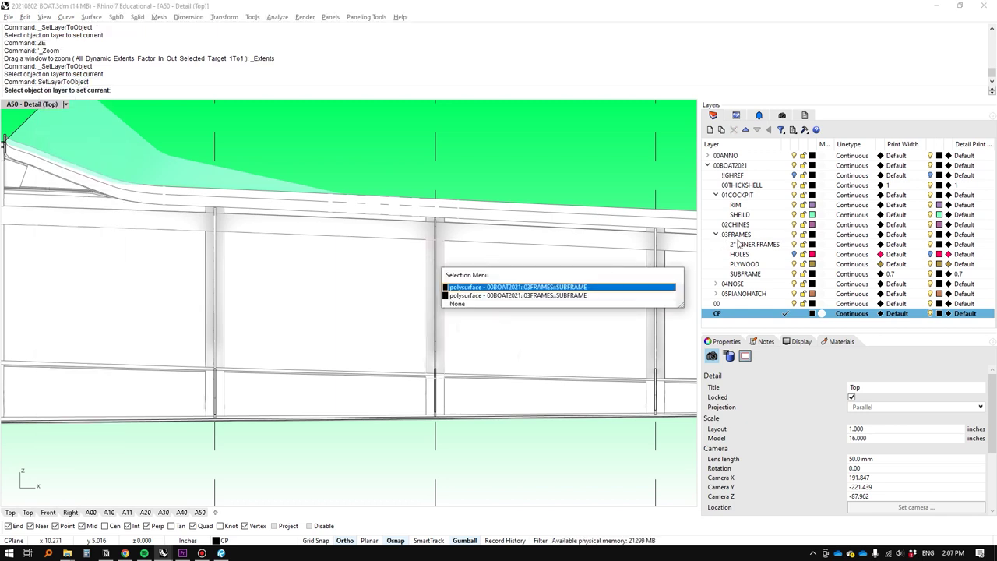
left_click(535, 288)
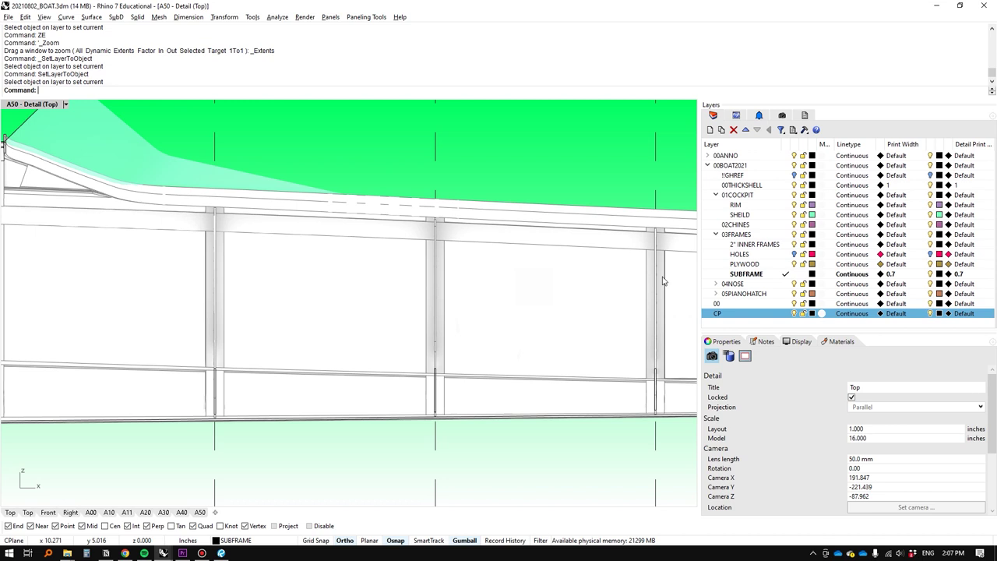
left_click(738, 276)
Return to the A50 layout space and set the SUBFRAME layer's print width to 0.35 mm
double_click(519, 164)
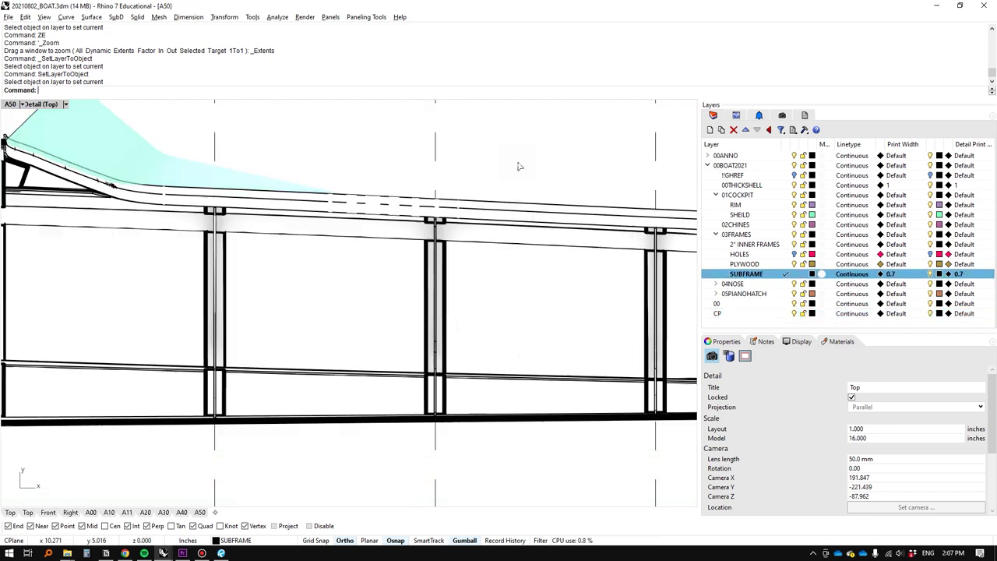
left_click(891, 274)
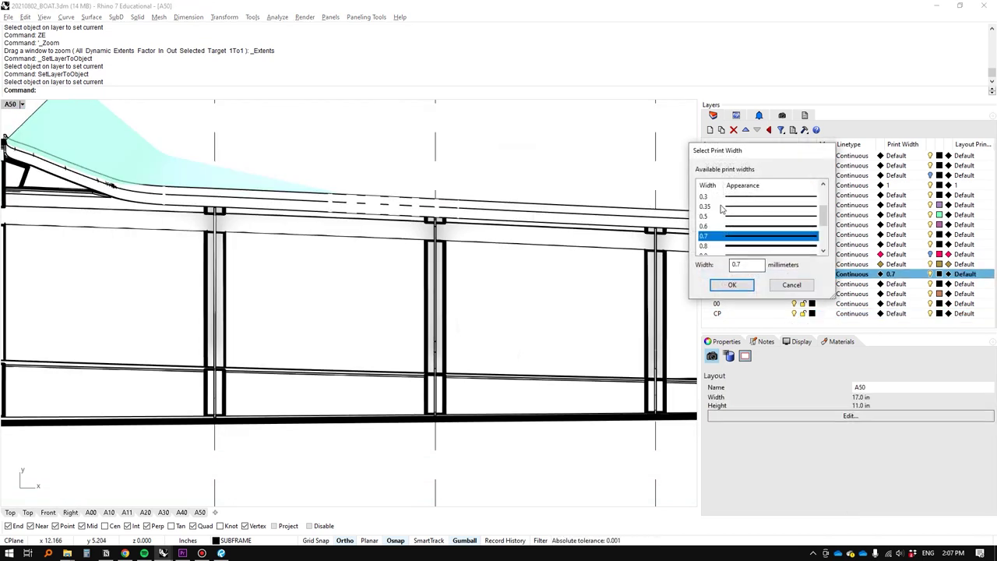
double_click(748, 209)
Make 0NOSECONE the current layer by picking the nose outline in the A50 detail with SetLayerToObject
scroll(425, 273, "down", 5)
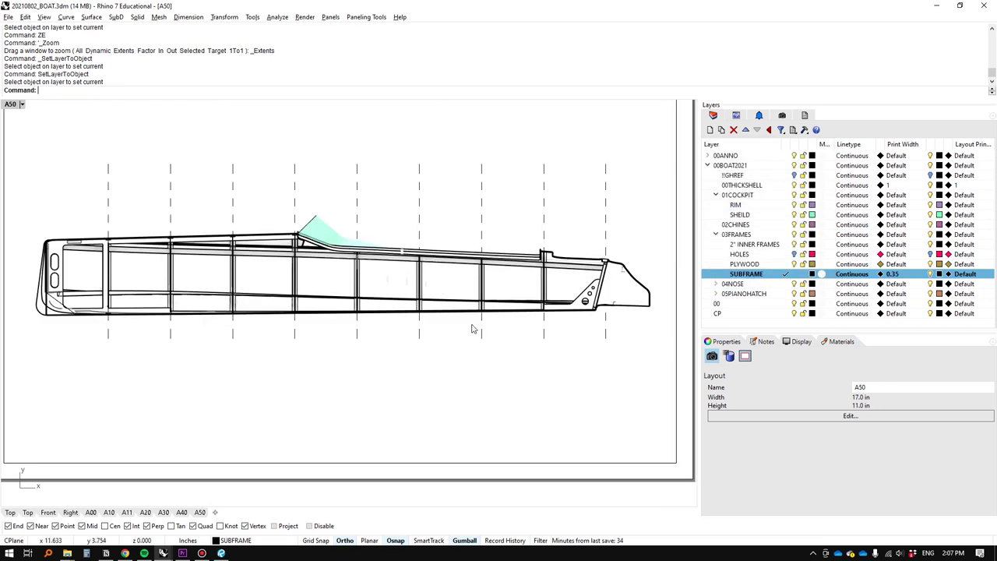
right_click_drag(468, 327, 597, 352)
double_click(323, 405)
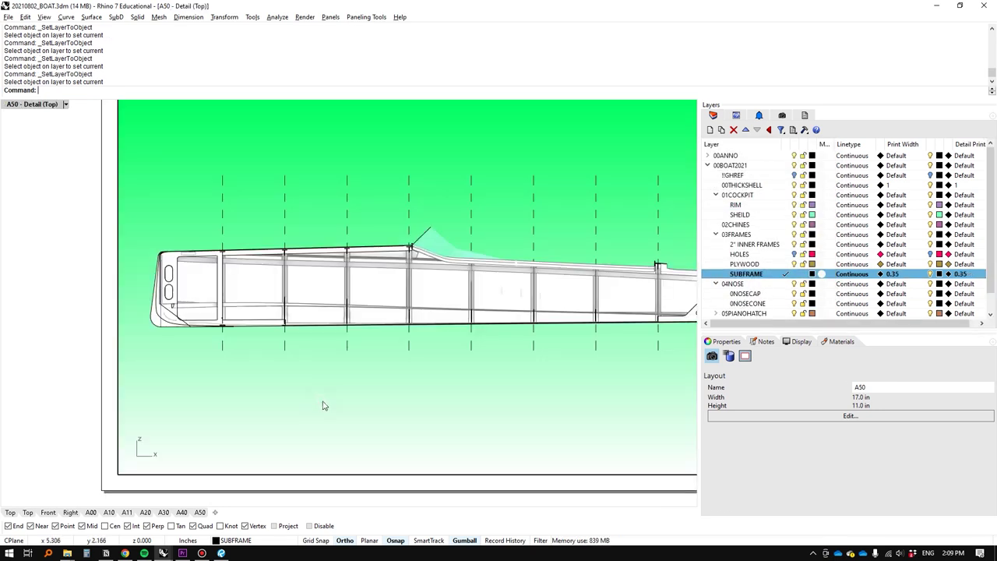
right_click(159, 323)
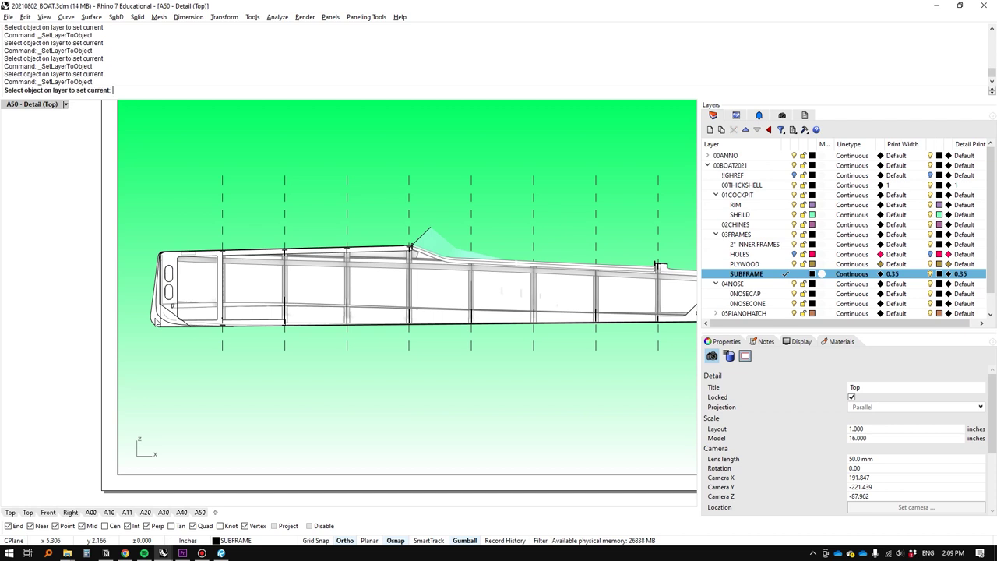
left_click(158, 322)
right_click(157, 321)
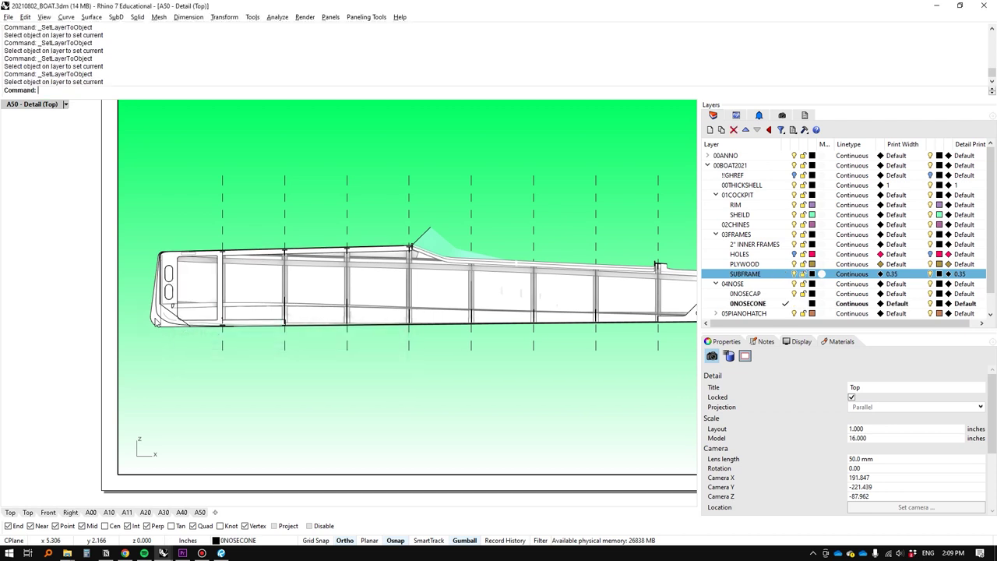
Set the print width of the 0NOSECAP and 0NOSECONE layers to 0.7 mm and leave the A50 detail
left_click(761, 304)
left_click(893, 294, "shift")
left_click(894, 295)
scroll(802, 240, "down", 3)
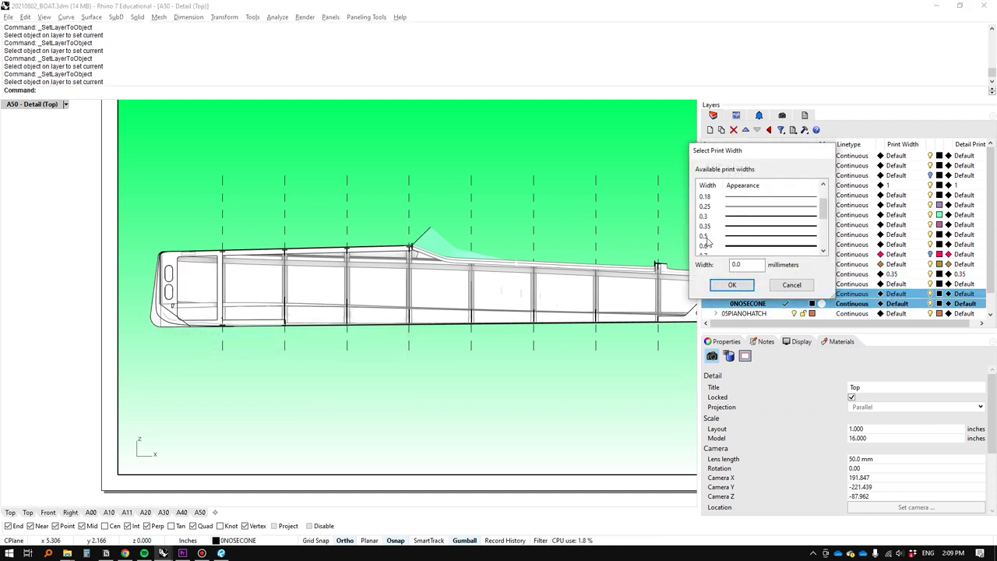
left_click(706, 197)
double_click(707, 200)
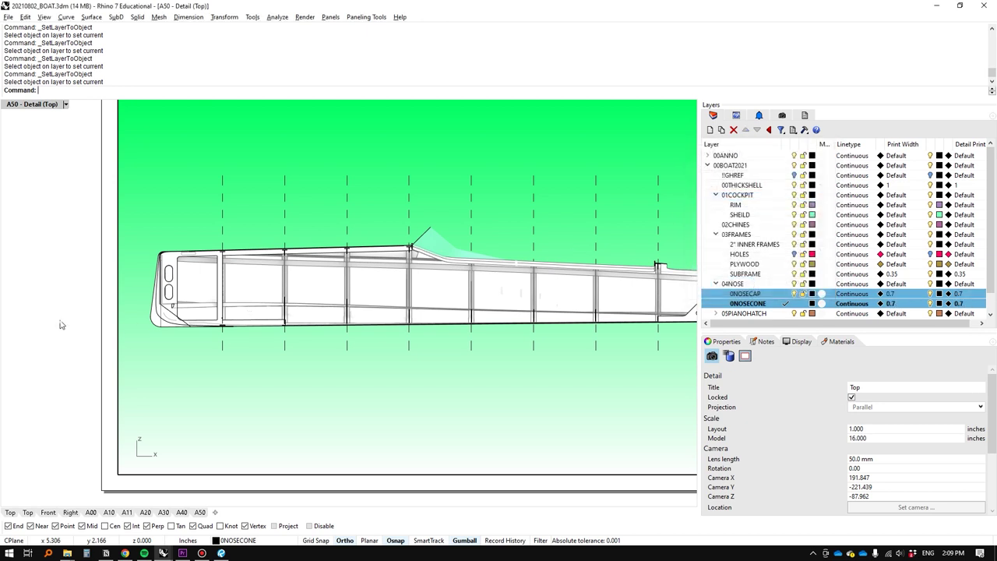
double_click(66, 327)
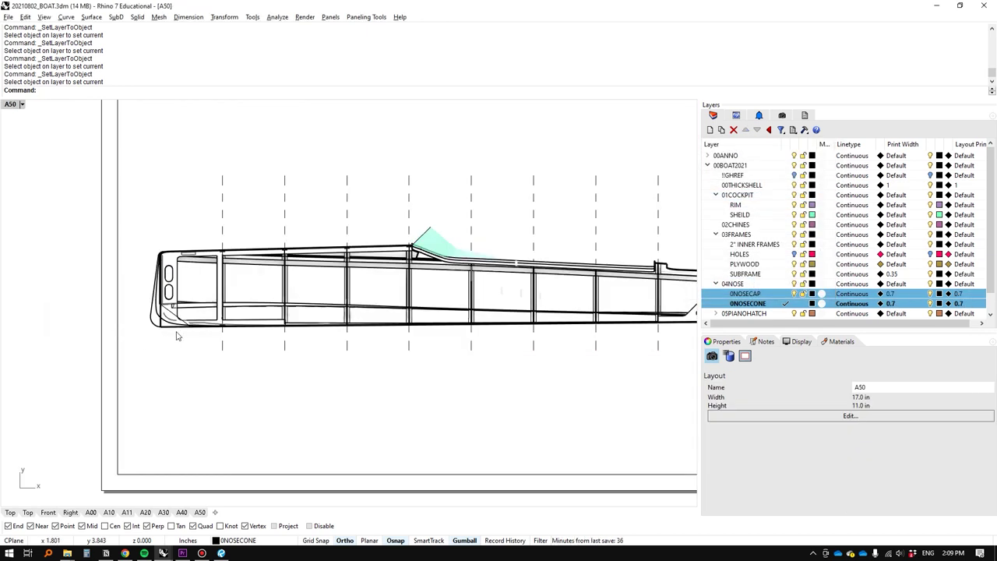
Select the clipping plane beyond the boat in the Shaded Top model view and disable it with DisableClippingPlane
left_click(12, 513)
mouse_move(383, 285)
right_mouse_down()
mouse_move(408, 347)
mouse_move(529, 356)
mouse_move(450, 311)
right_mouse_up()
key("ctrl+alt+s")
scroll(550, 193, "down", 8)
left_click(537, 138)
type("DisableClippingPlane")
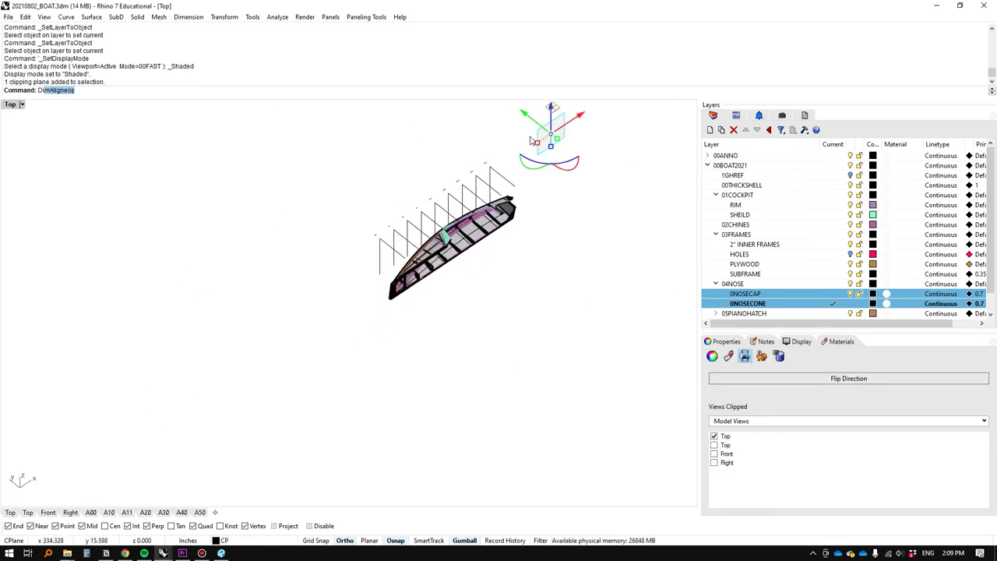
key("Return")
key("Escape")
Set the Top model view's display mode to 00FAST and return to the A50 layout
scroll(515, 239, "up", 6)
key("ctrl+alt+f")
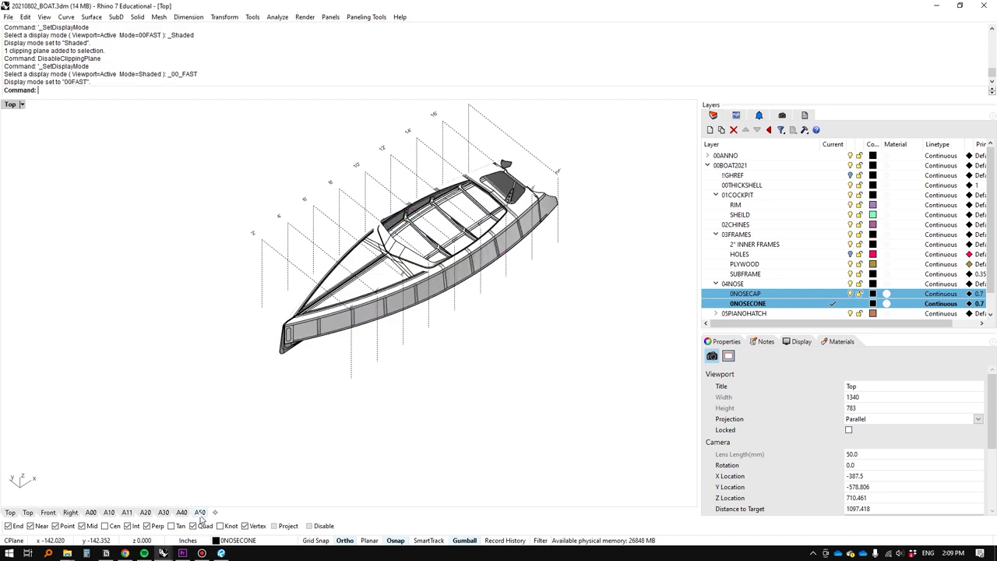
left_click(202, 514)
right_click_drag(318, 322, 244, 327)
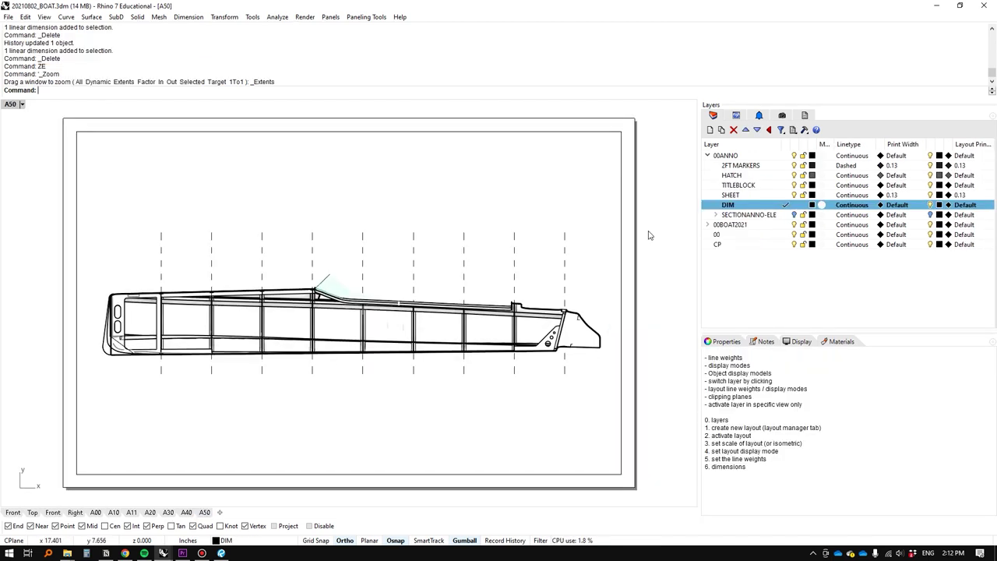
Add an aligned dimension in A50 layout space between the first and second station markers, and check the Front model view for it
double_click(453, 220)
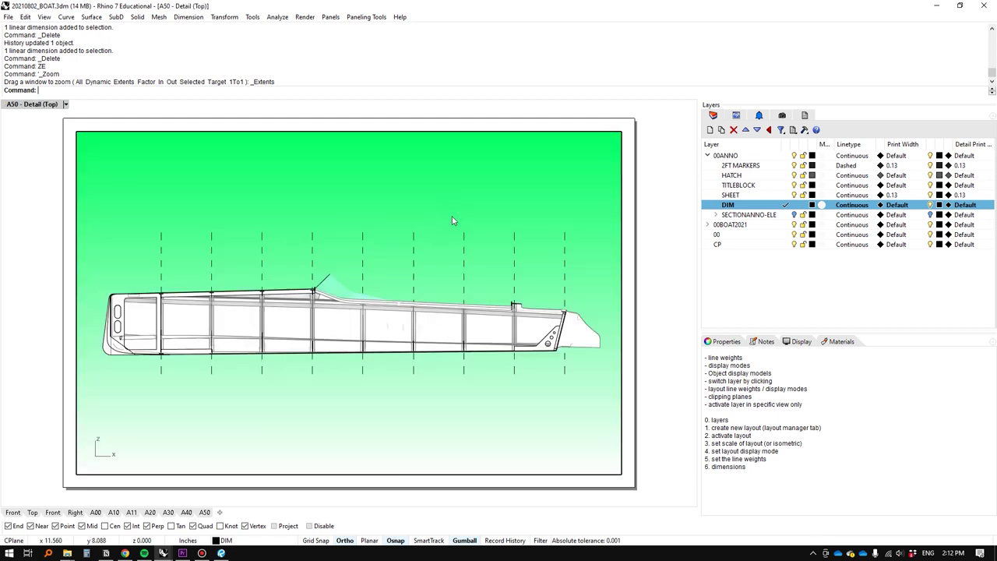
double_click(663, 192)
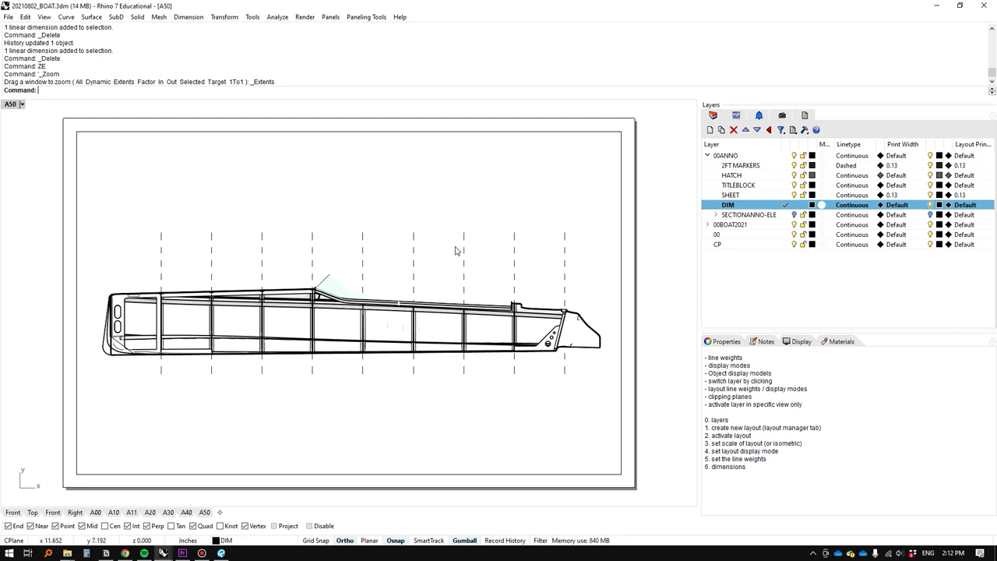
type("DimAligned")
key("Return")
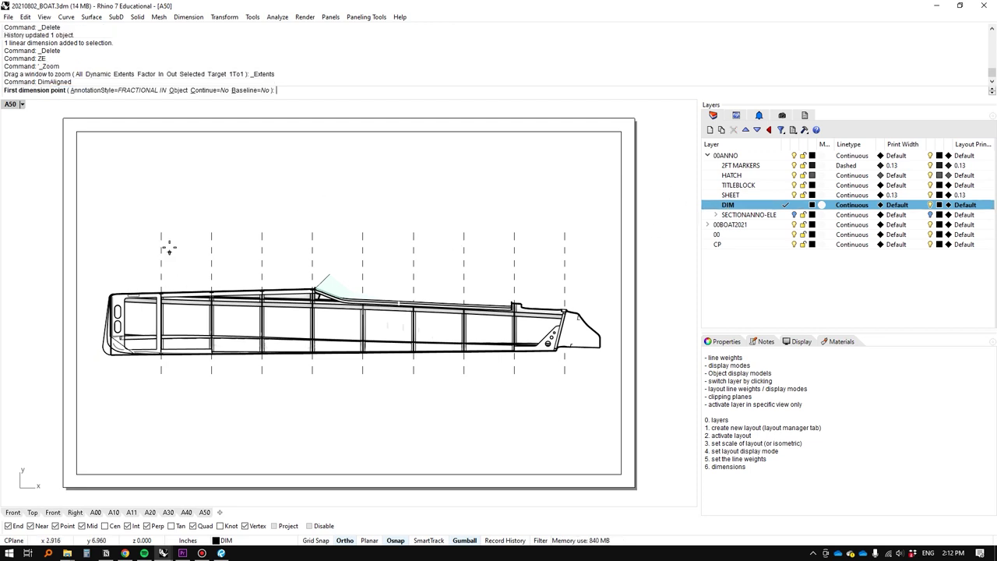
left_click(161, 234)
left_click(211, 234)
left_click(218, 212)
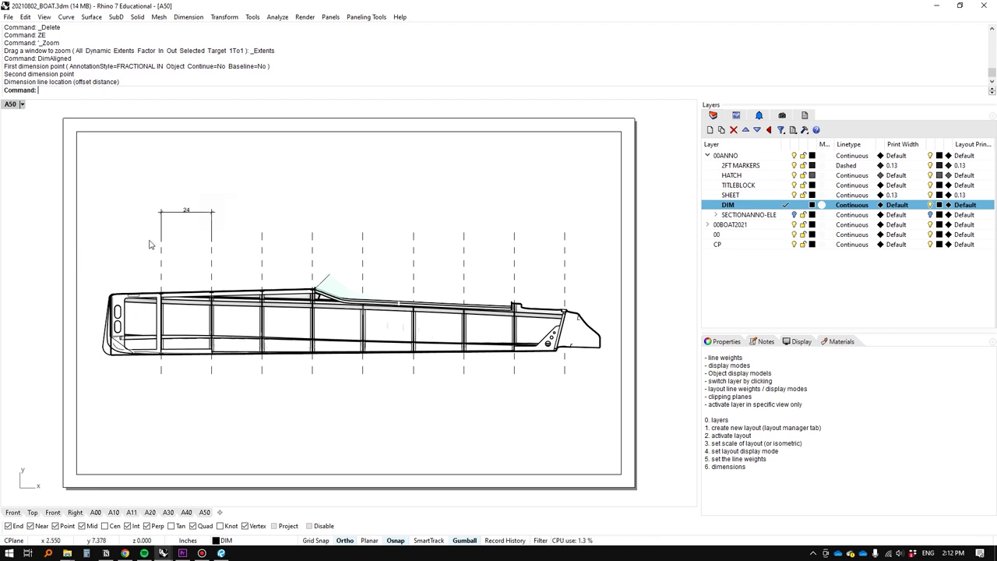
left_click(20, 512)
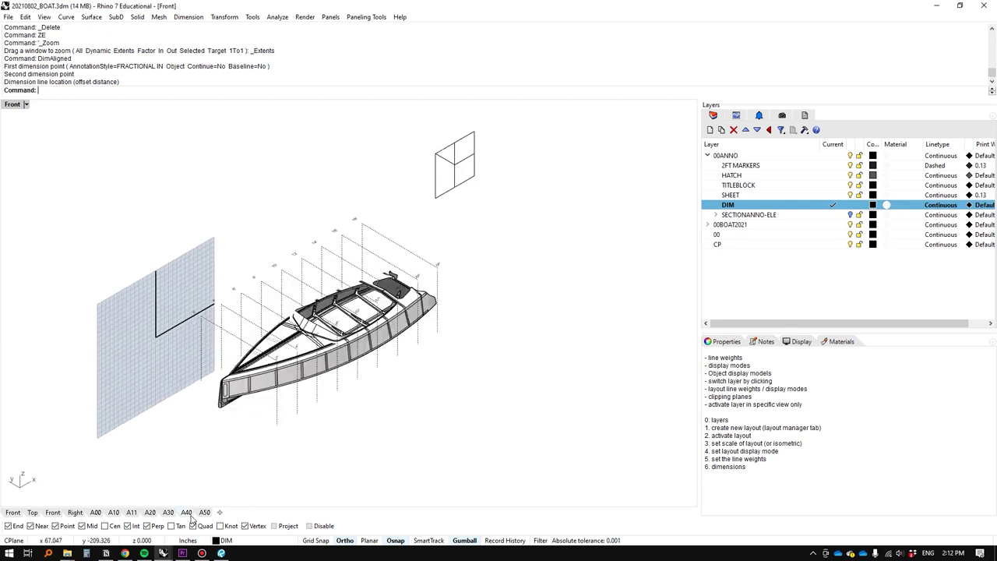
left_click(204, 512)
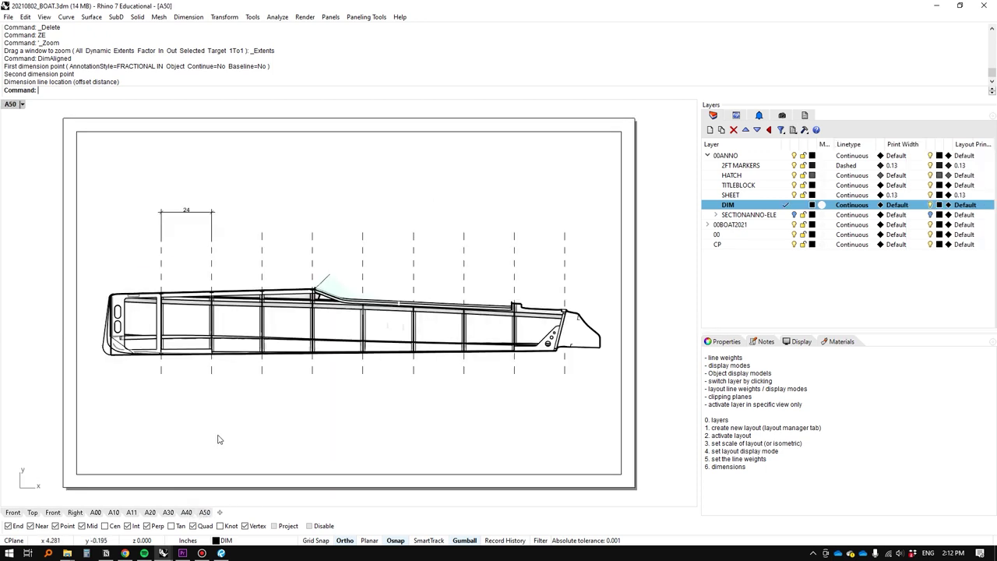
Add an aligned dimension inside the A50 detail between the second and third station markers, in line with the first dimension, and leave the detail
double_click(241, 233)
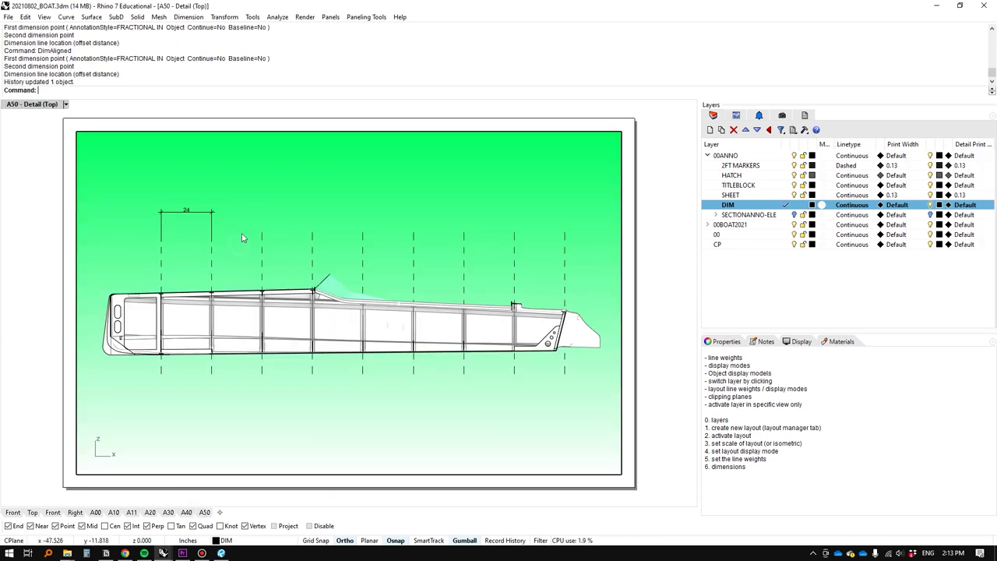
right_click(243, 234)
left_click(251, 243)
left_click(211, 242)
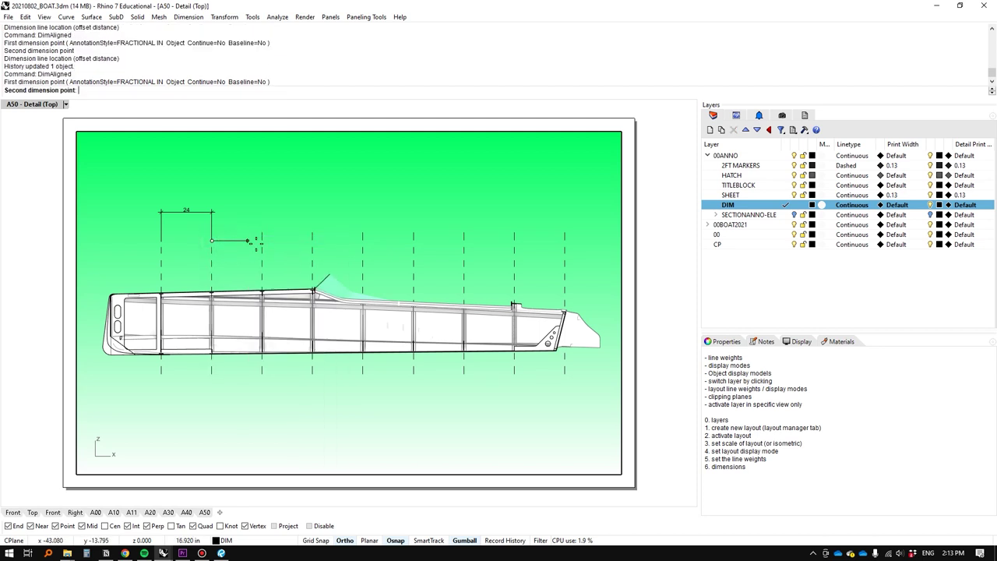
left_click(261, 242)
left_click(212, 211)
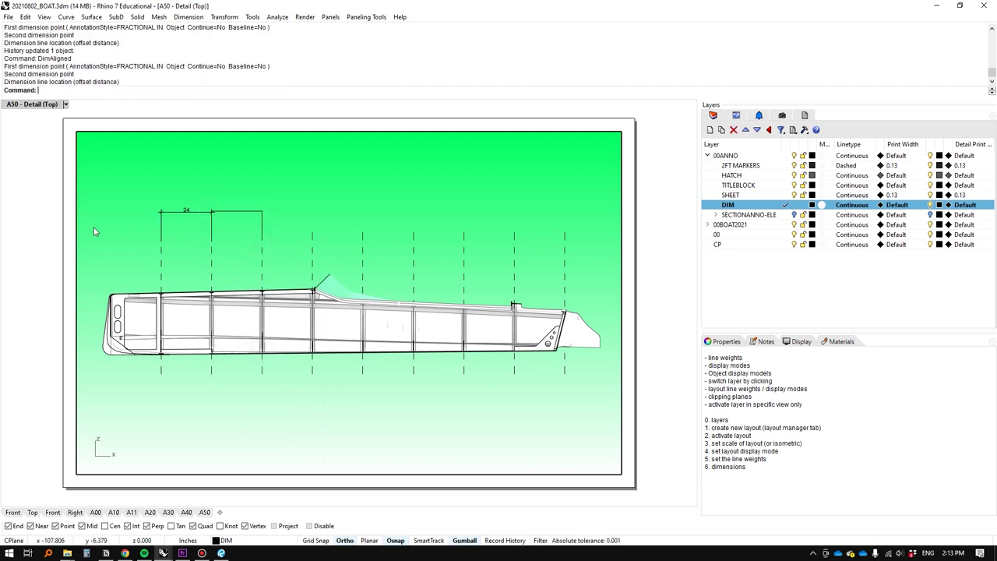
double_click(29, 237)
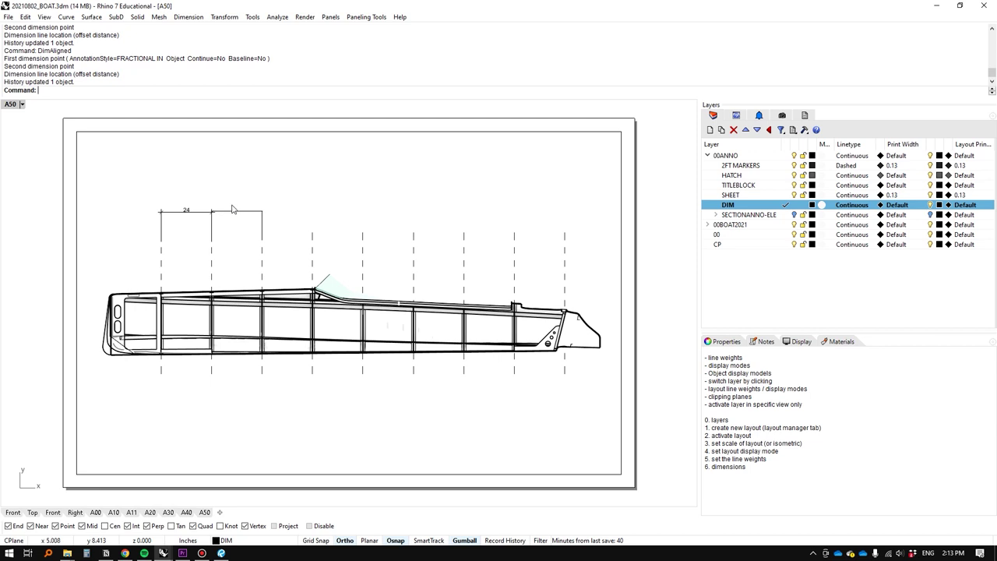
Compare how the dimension made inside the detail appears in the A50 layout and in the Front model view
scroll(232, 209, "up", 10)
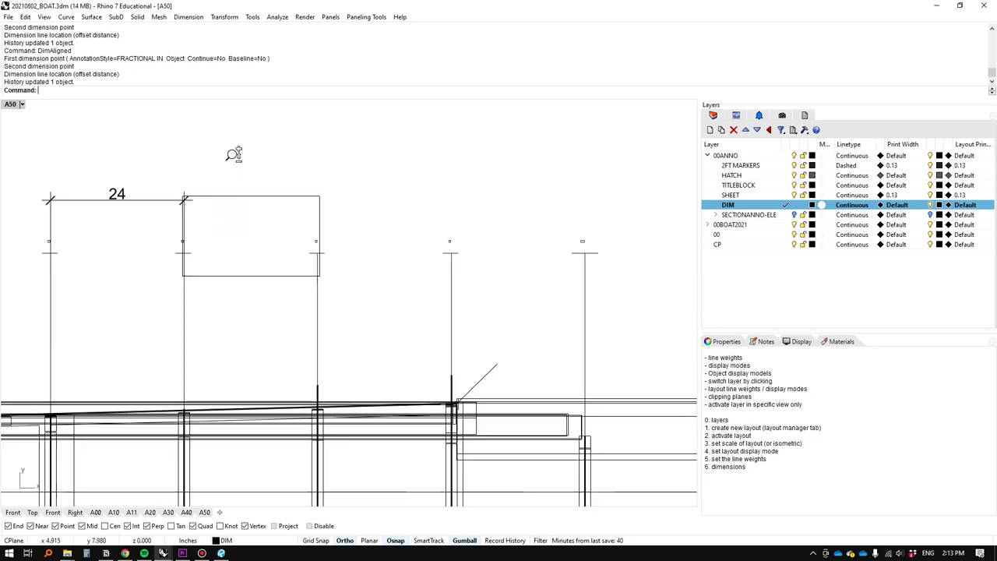
left_click(20, 516)
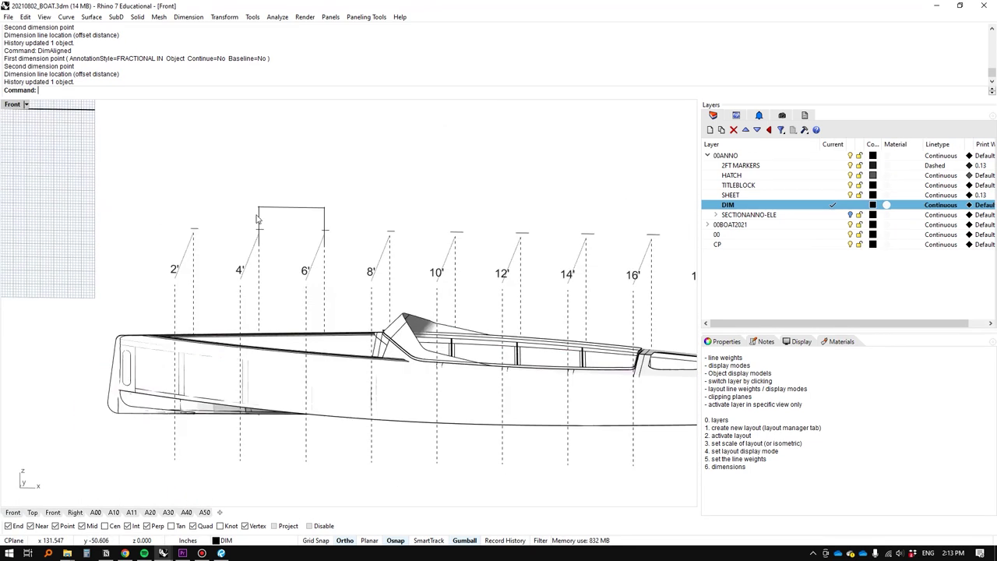
scroll(269, 215, "up", 10)
left_click(378, 276)
scroll(352, 327, "down", 10)
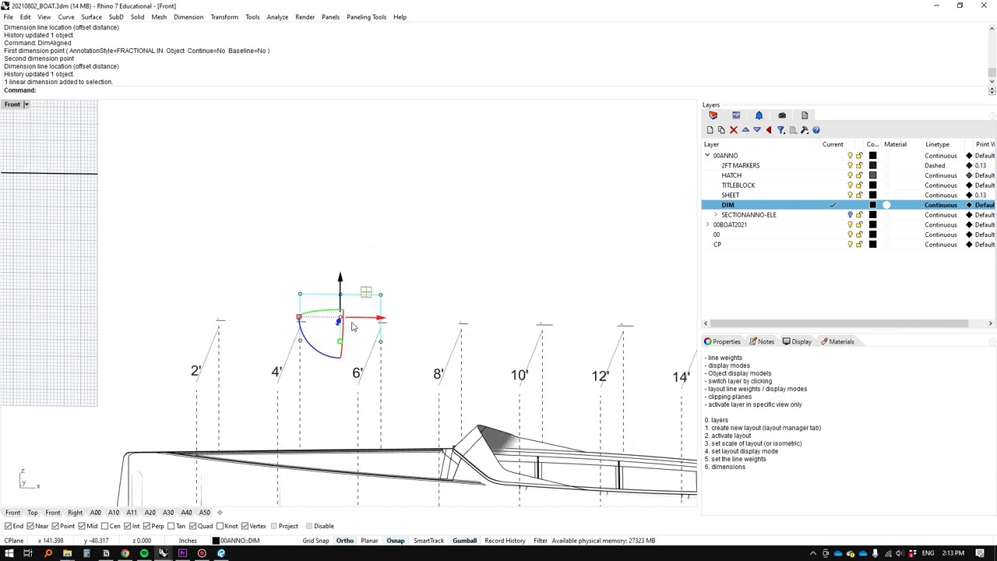
right_click_drag(371, 382, 276, 361)
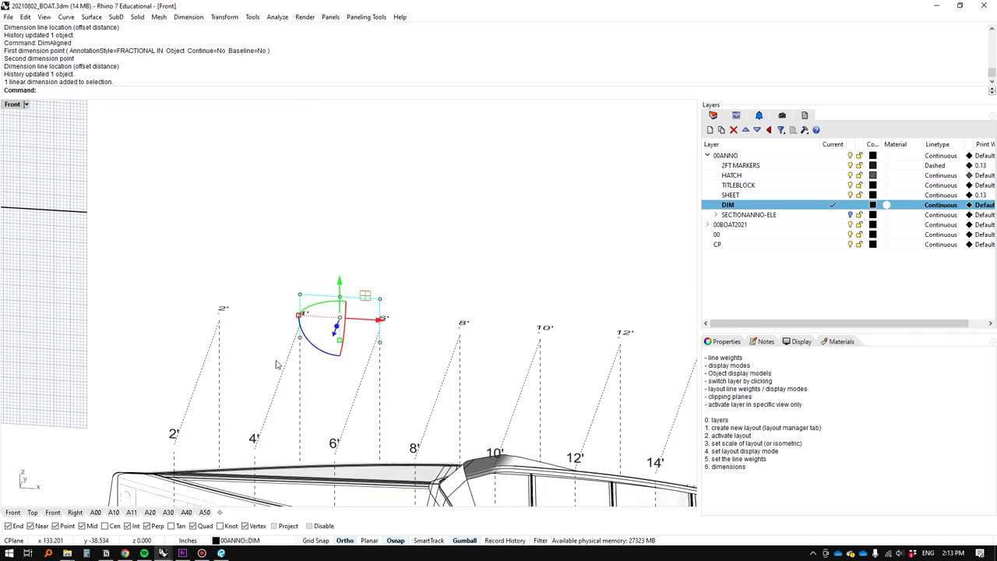
left_click(205, 511)
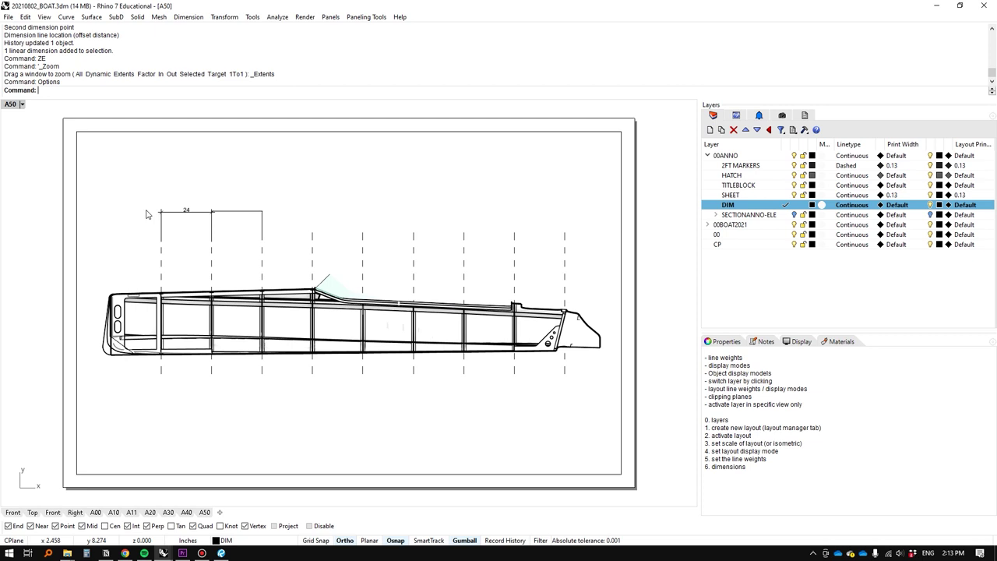
Set the FRACTIONAL IN annotation style's length units to Feet - feet & inches and suppress zero inches
key("Return")
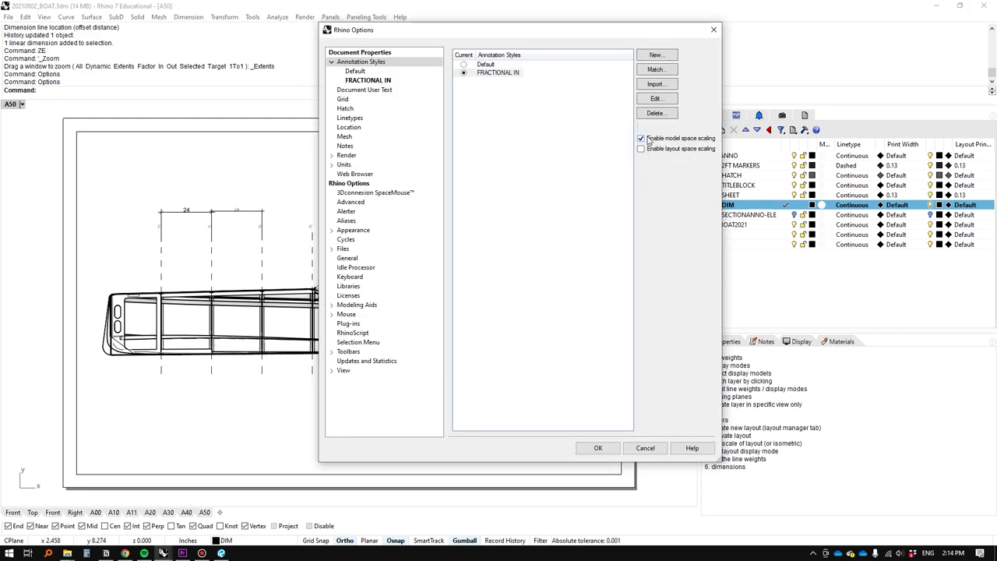
left_click(655, 98)
left_click(477, 239)
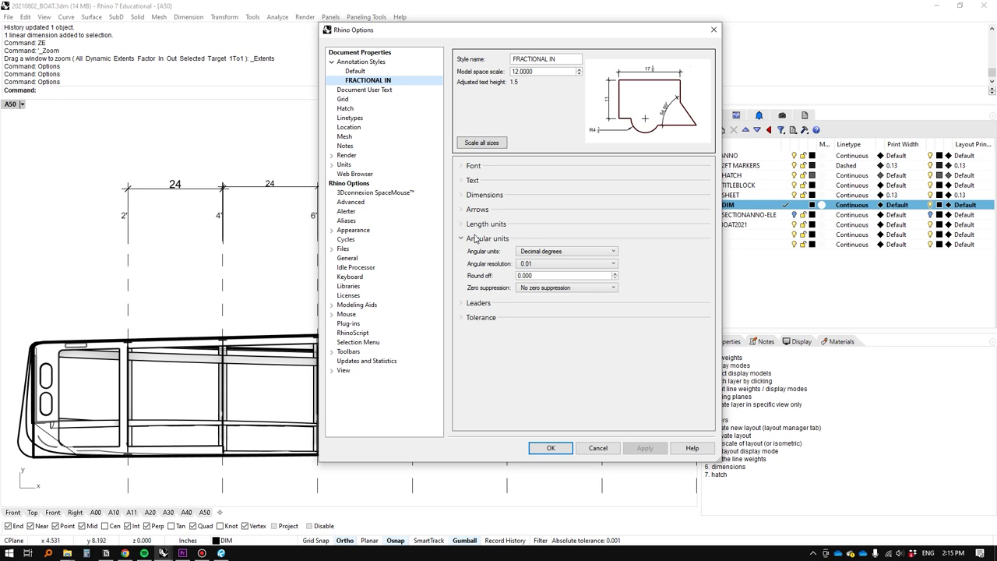
left_click(485, 223)
left_click(577, 236)
left_click(562, 373)
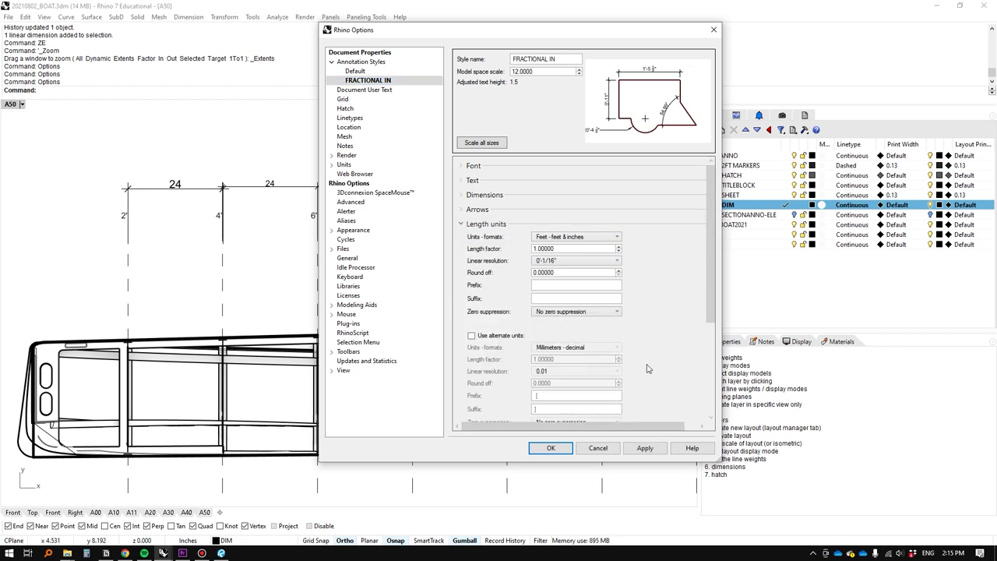
left_click(643, 448)
left_click(563, 311)
left_click(563, 347)
left_click(553, 447)
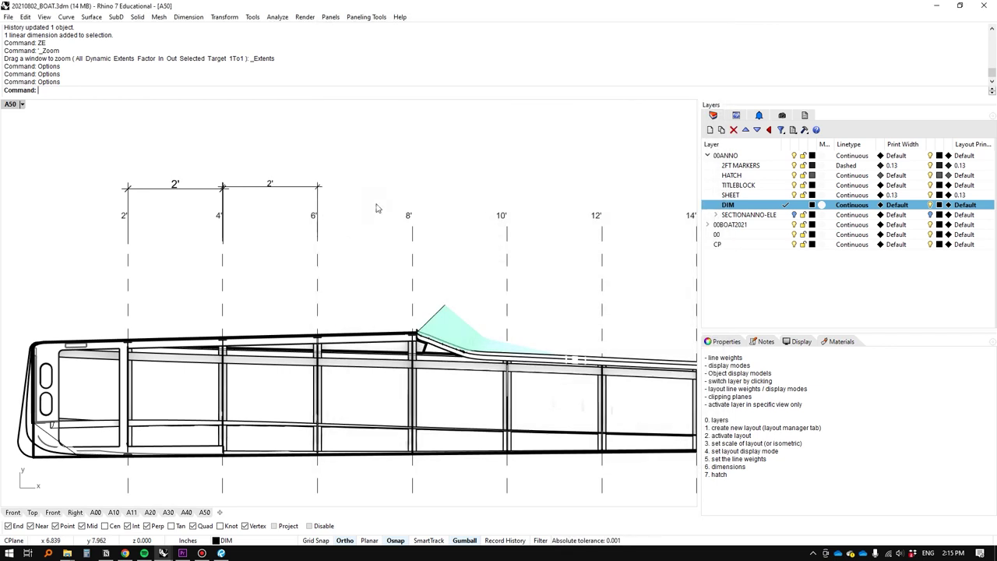
Delete the dimension between the 4' and 6' markers inside the A50 detail, and undo the deletion
scroll(292, 187, "down", 4)
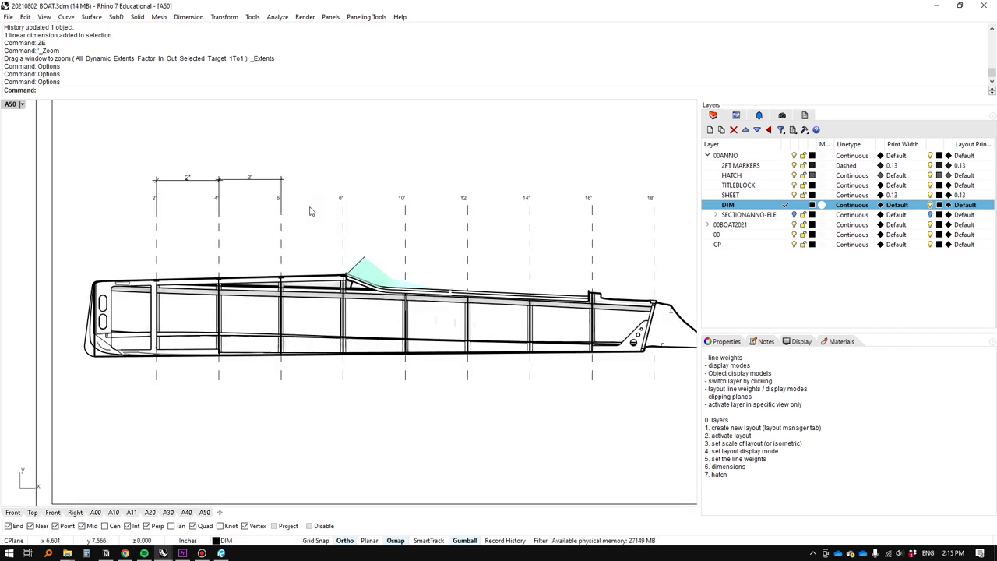
left_click(188, 168)
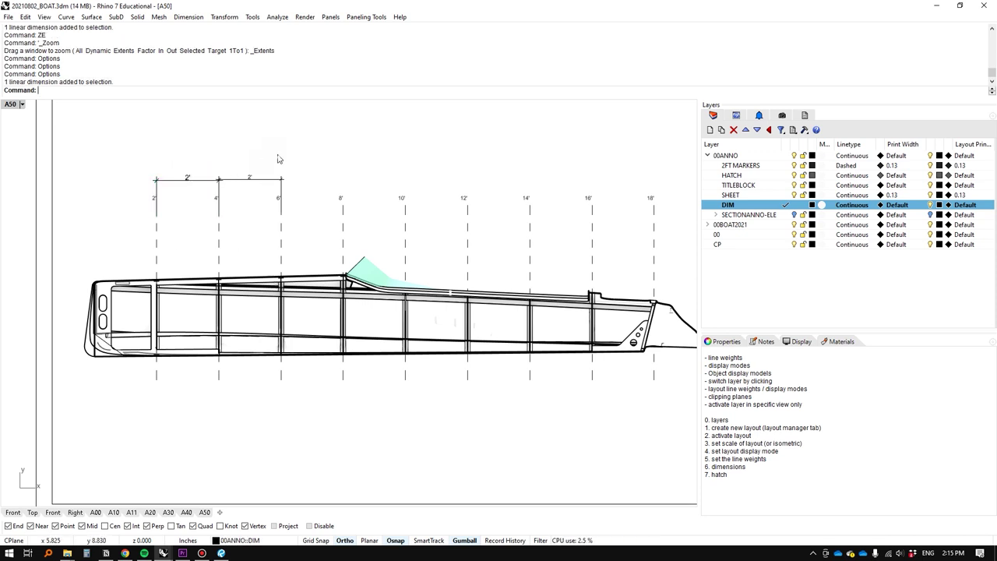
double_click(264, 159)
left_click(247, 180)
key("Delete")
double_click(239, 263)
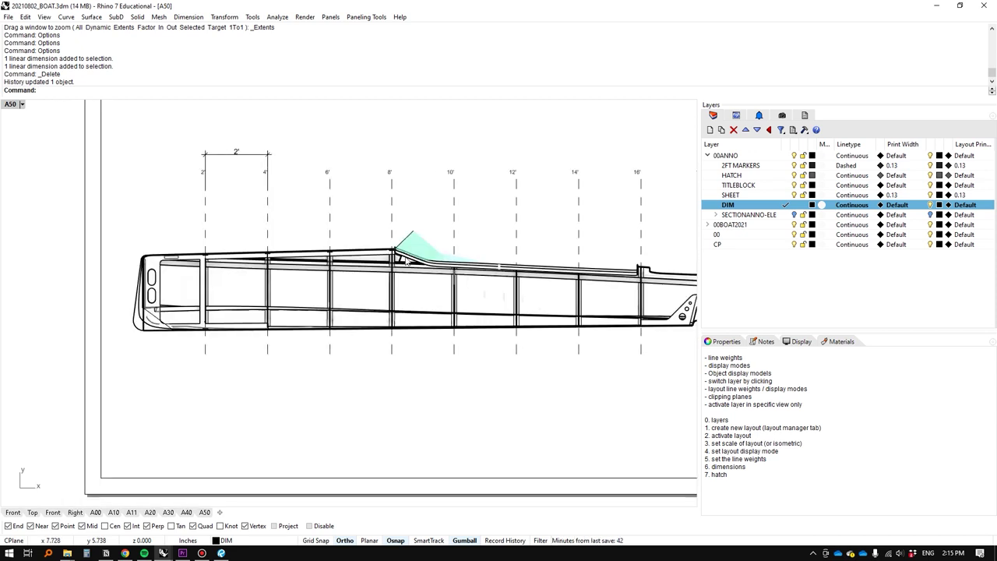
key("ctrl+z")
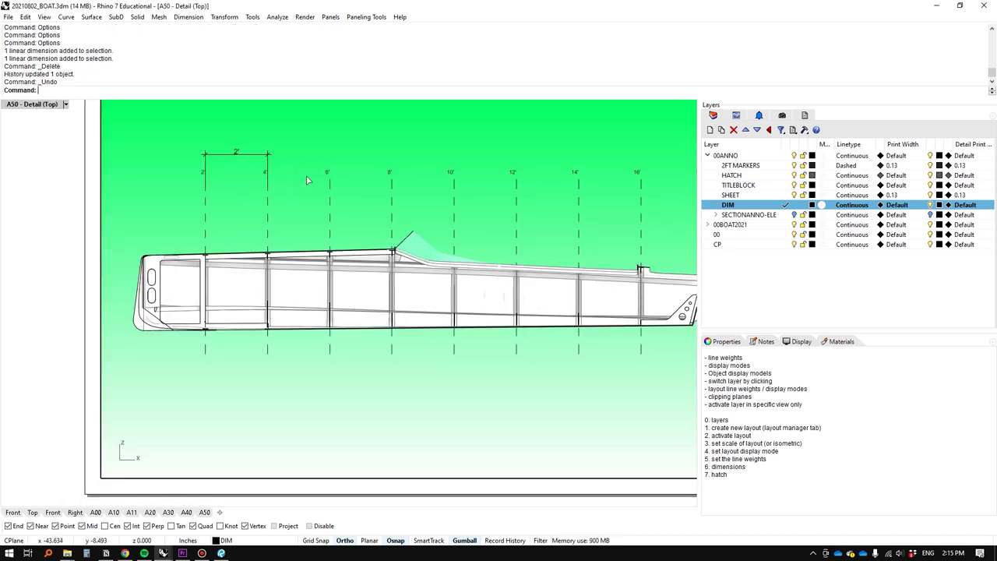
key("ctrl+z")
Duplicate the A50 boat detail horizontally so the copy sits beside the sheet, next to the boat's nose
scroll(277, 216, "down", 5)
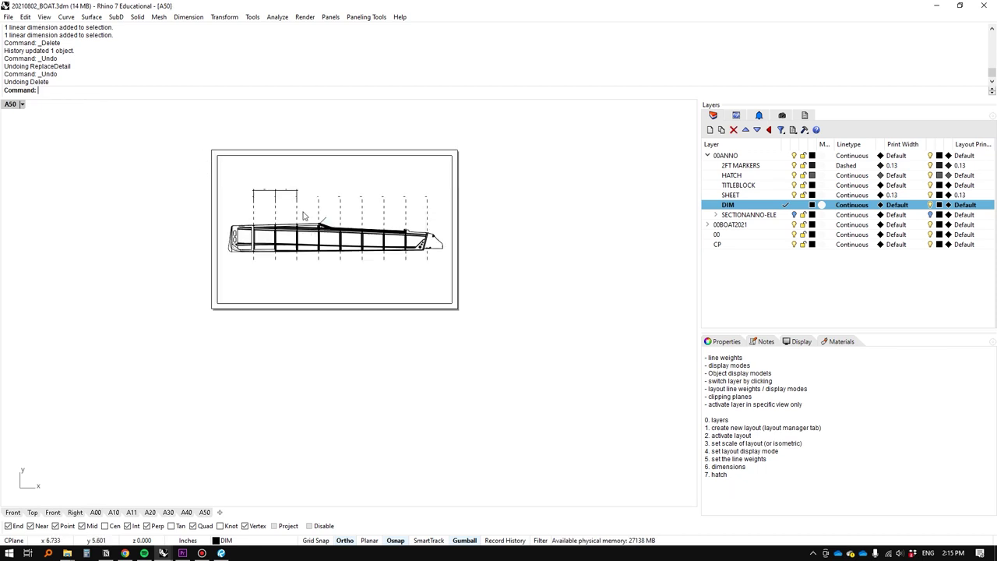
scroll(304, 216, "up", 4)
right_click_drag(304, 216, 327, 204)
left_click(343, 116)
left_click_drag(410, 227, 14, 227, "alt")
right_click_drag(100, 181, 350, 194)
scroll(350, 195, "up", 2)
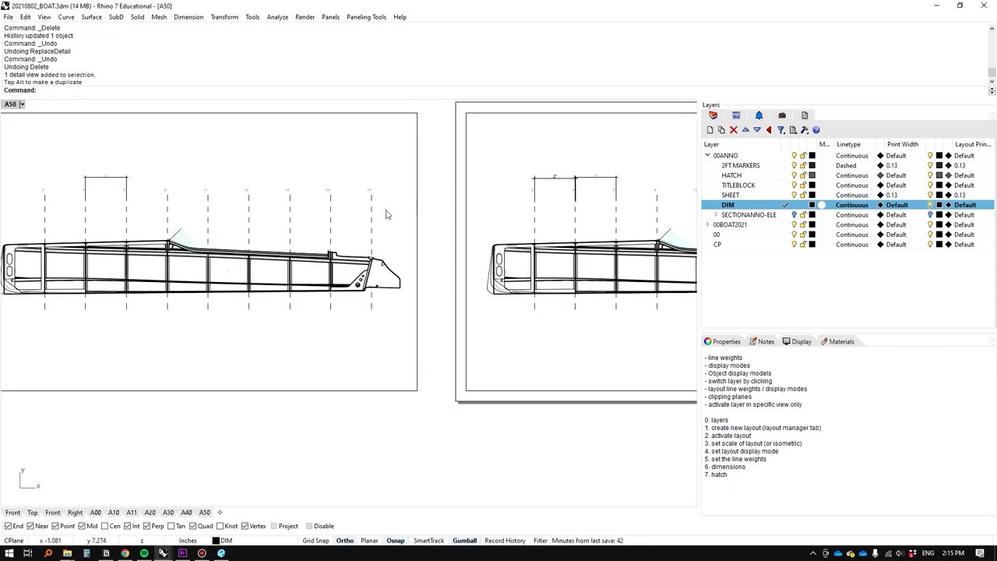
Try moving the dimension along X inside the duplicated detail, and undo the move
double_click(120, 183)
left_click(116, 178)
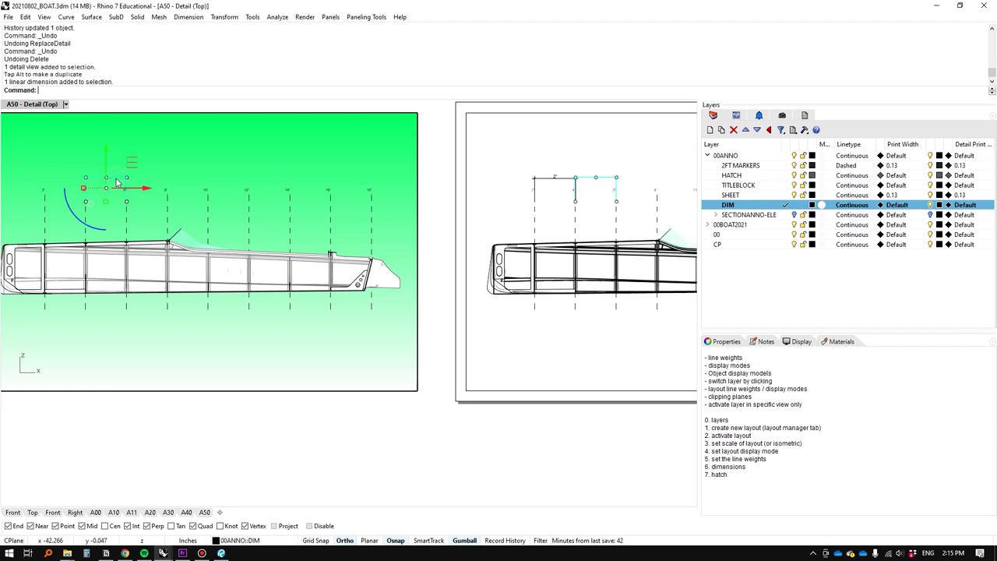
left_click_drag(146, 189, 195, 196)
key("Return")
key("ctrl+z")
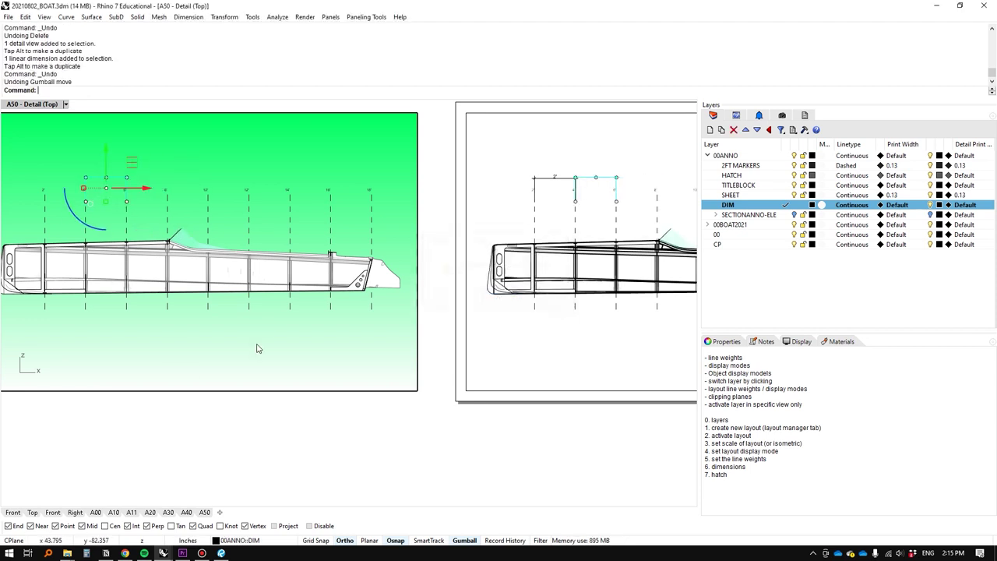
Leave the duplicated detail and delete the layout-space dimension between the 2' and 4' markers on the sheet
double_click(283, 447)
left_click(560, 177)
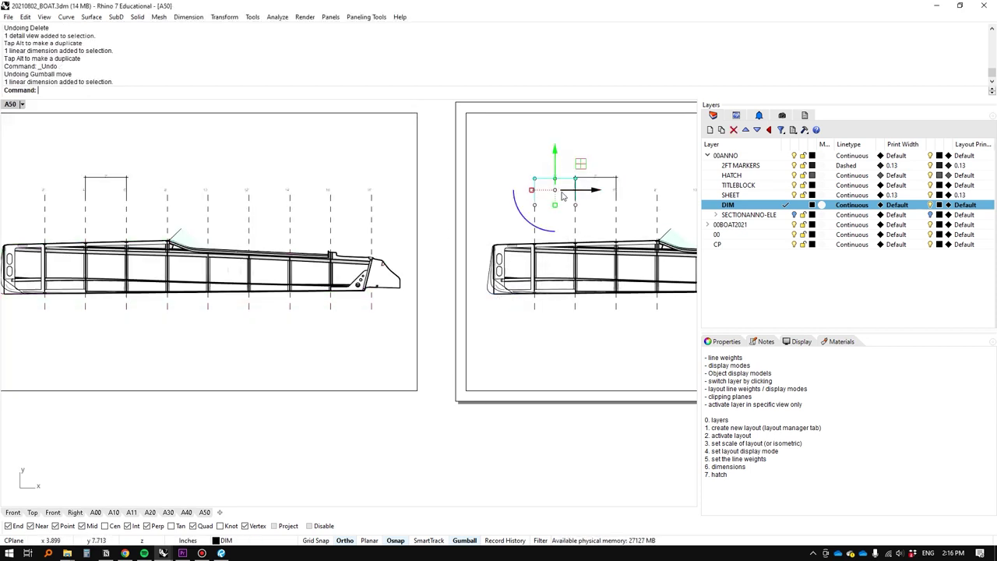
key("Delete")
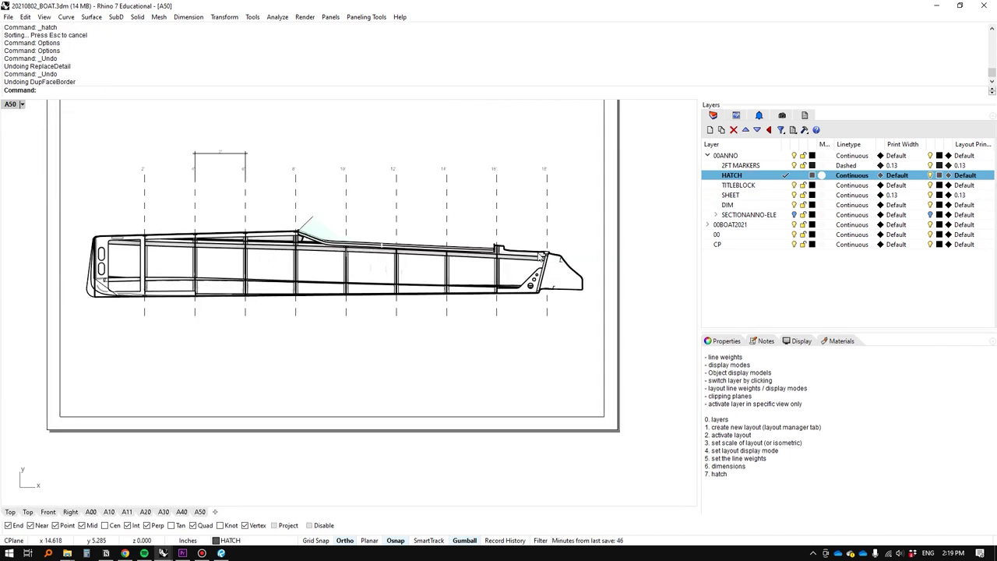
Inside the A50 detail, duplicate the face borders of the stern bracket with the round holes onto the HATCH layer using DupFaceBorder
double_click(527, 303)
scroll(528, 293, "up", 5)
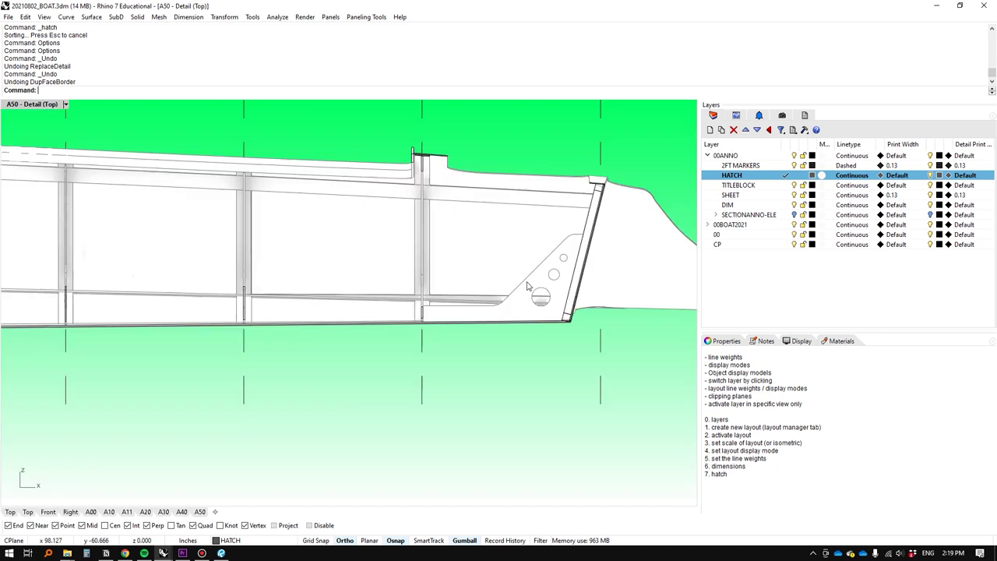
type("DupFaceBorder")
key("Return")
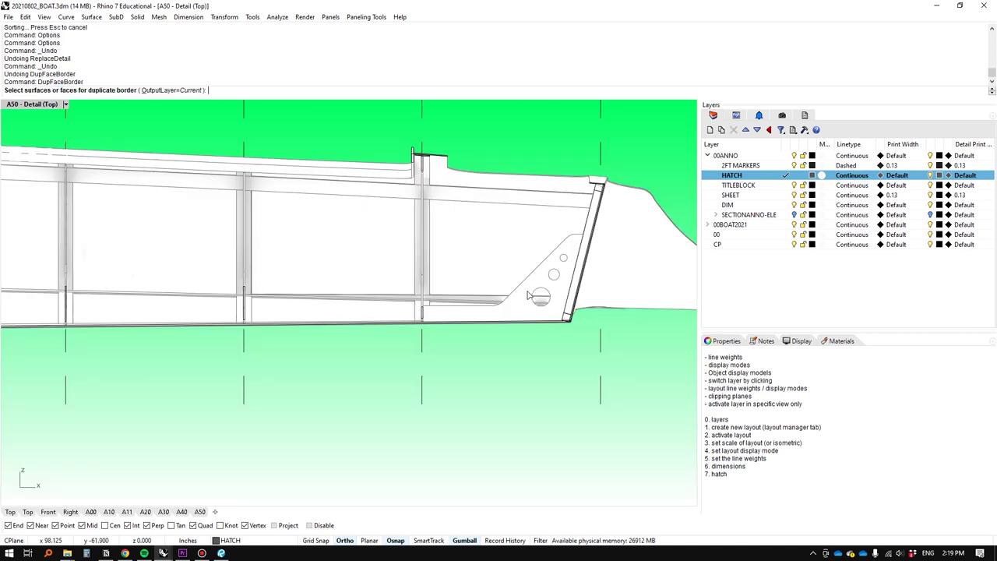
left_click(528, 297)
key("Return")
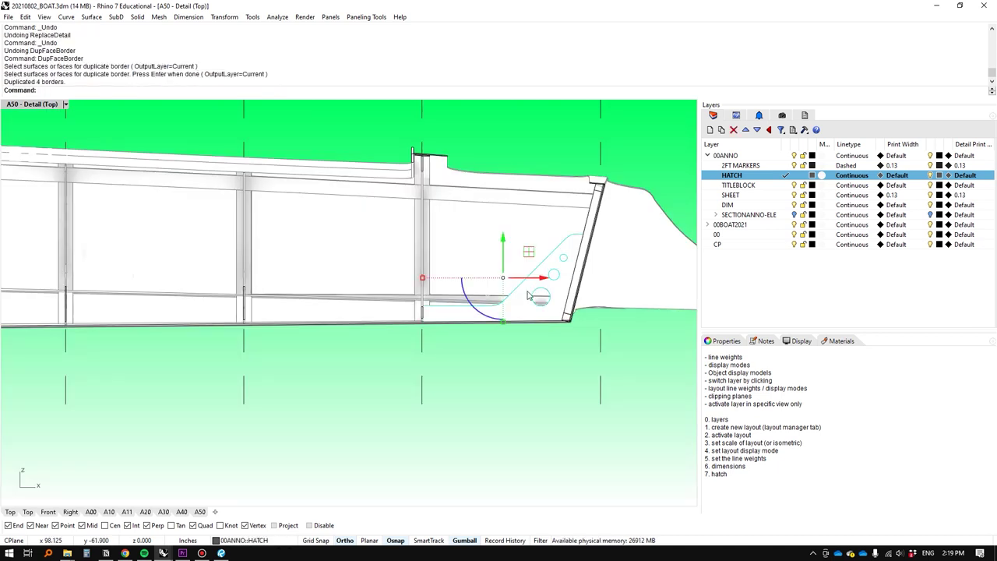
Hatch the duplicated bracket borders with the HatchDash pattern at rotation 45 and scale 0.3
type("ha")
key("Return")
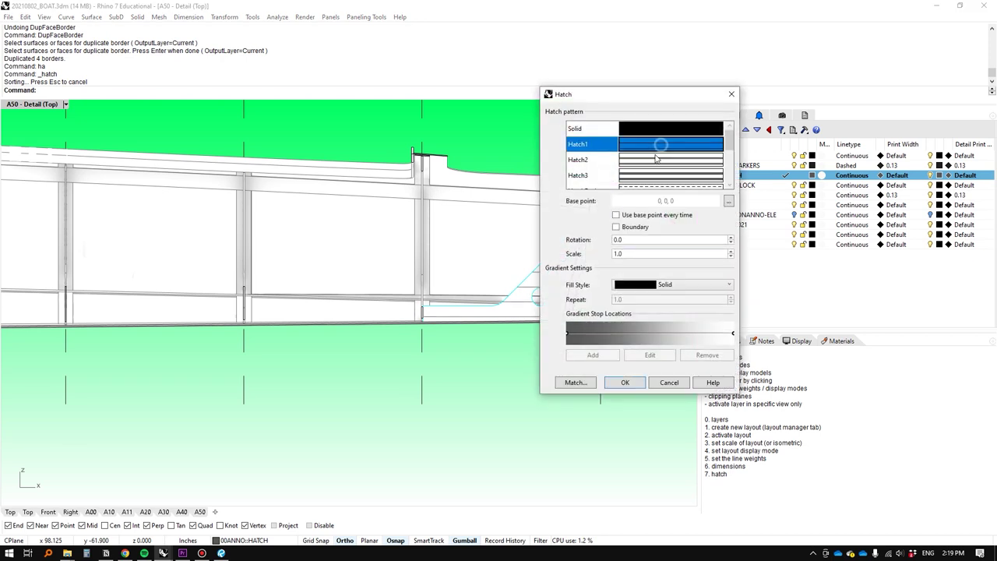
scroll(642, 166, "down", 2)
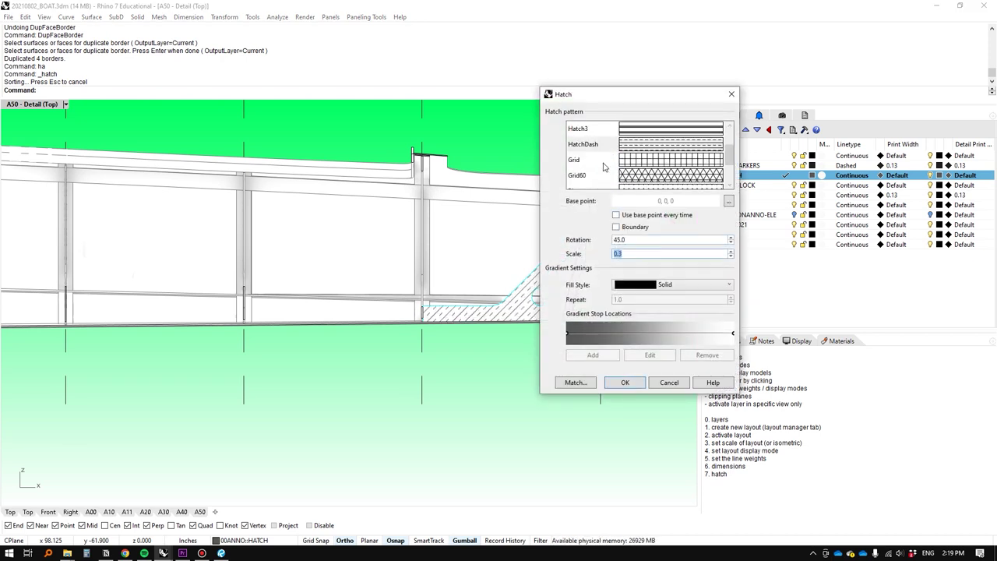
left_click_drag(627, 97, 811, 107)
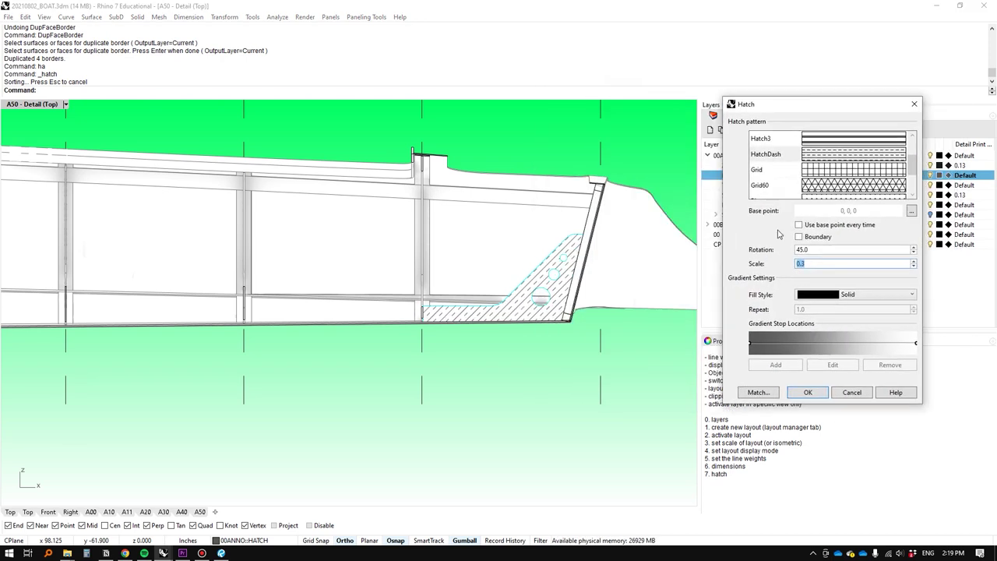
left_click(807, 393)
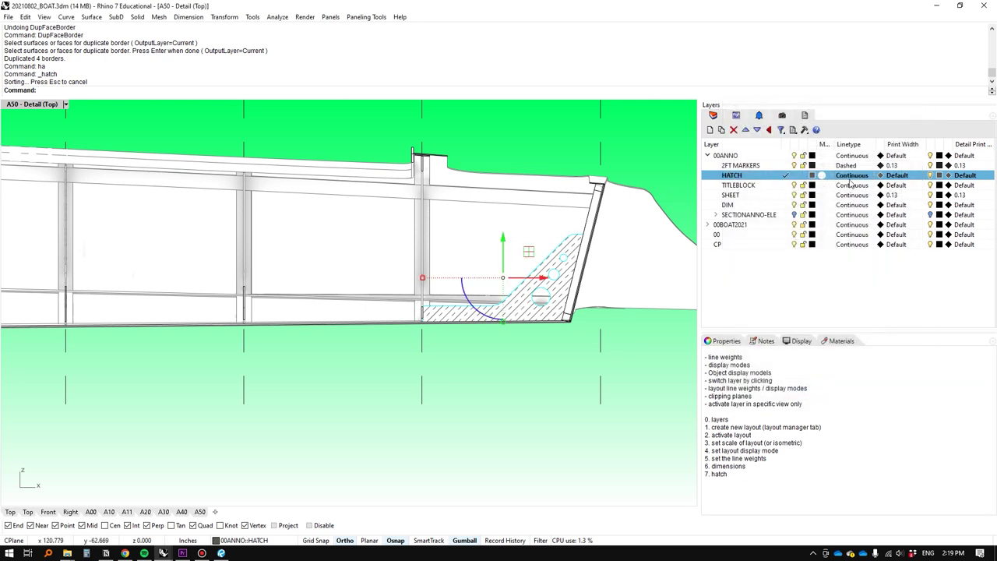
Toggle the HATCH layer's visibility in the detail off and on, and return to the A50 layout to view the hatch
left_click(931, 177)
left_click(931, 176)
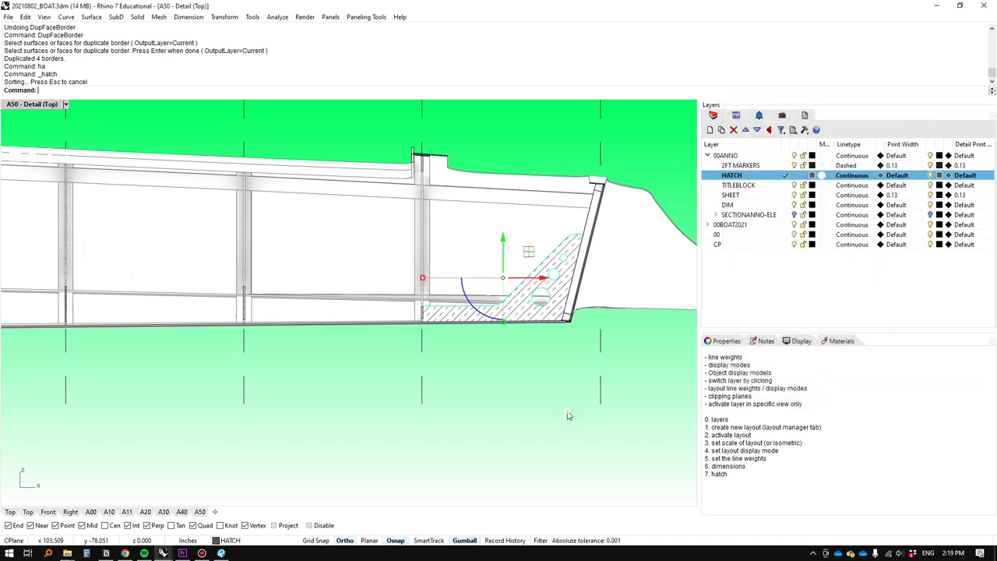
double_click(532, 349)
scroll(532, 349, "down", 2)
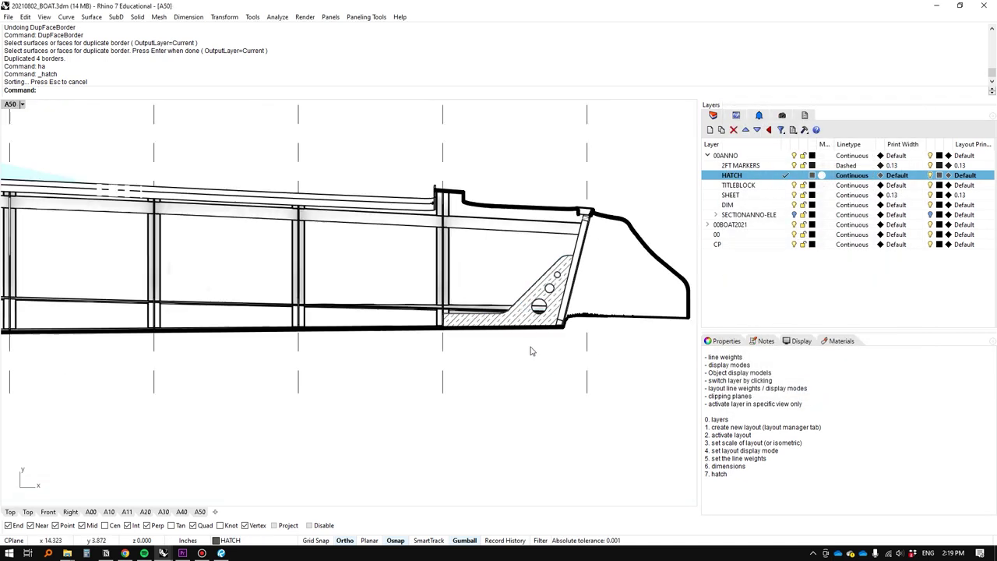
In the Top model view, switch to Shaded display and isolate a chine of the boat together with the clipping plane
left_click(10, 512)
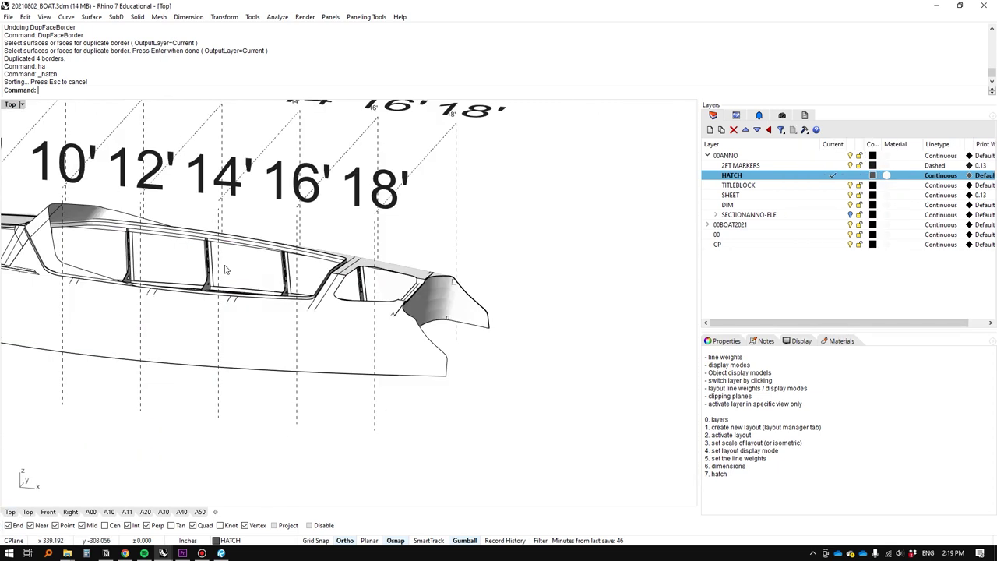
scroll(234, 273, "up", 5)
key("ctrl+alt+s")
left_click(284, 319)
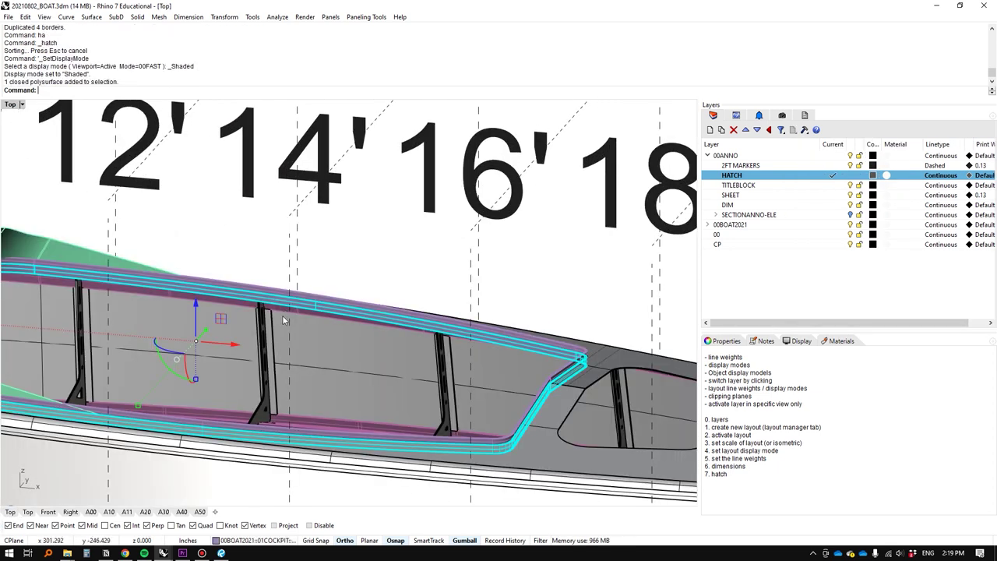
left_click(285, 311)
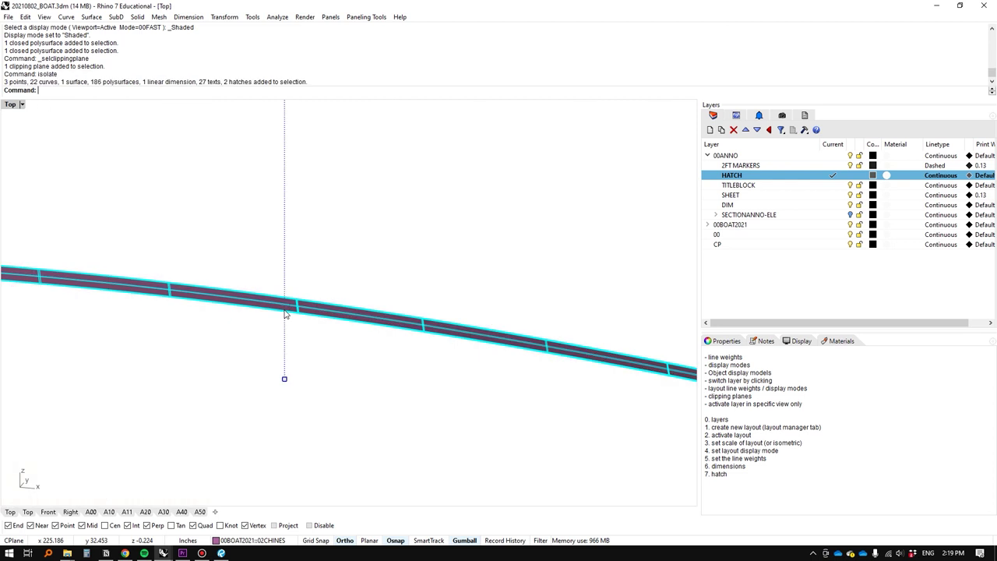
key("Escape")
scroll(285, 312, "down", 3)
right_click_drag(356, 321, 392, 332, "ctrl+shift")
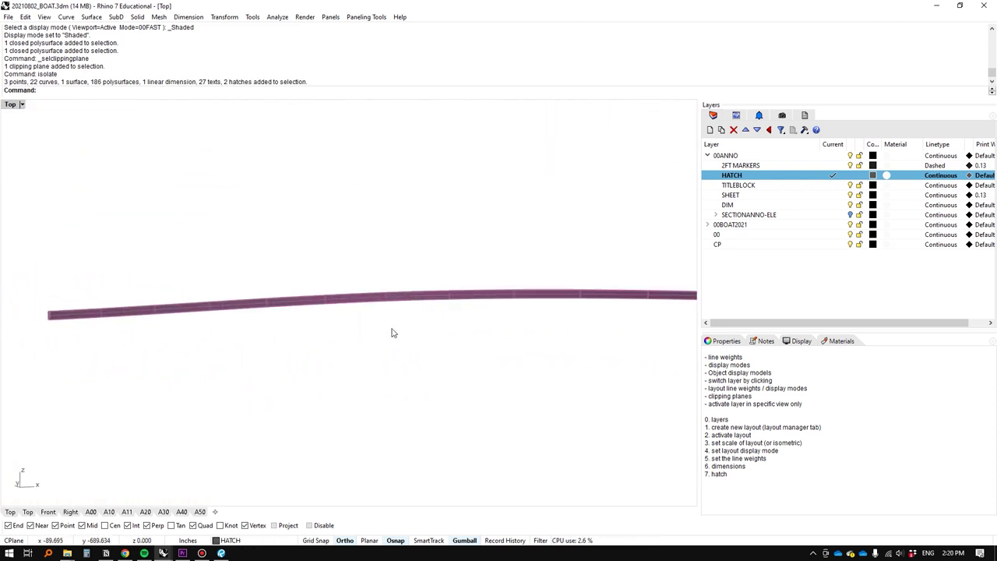
In the Chrome image search, save the wavy diagonal line hatch image to the Desktop as a JPEG named lines
right_click(709, 232)
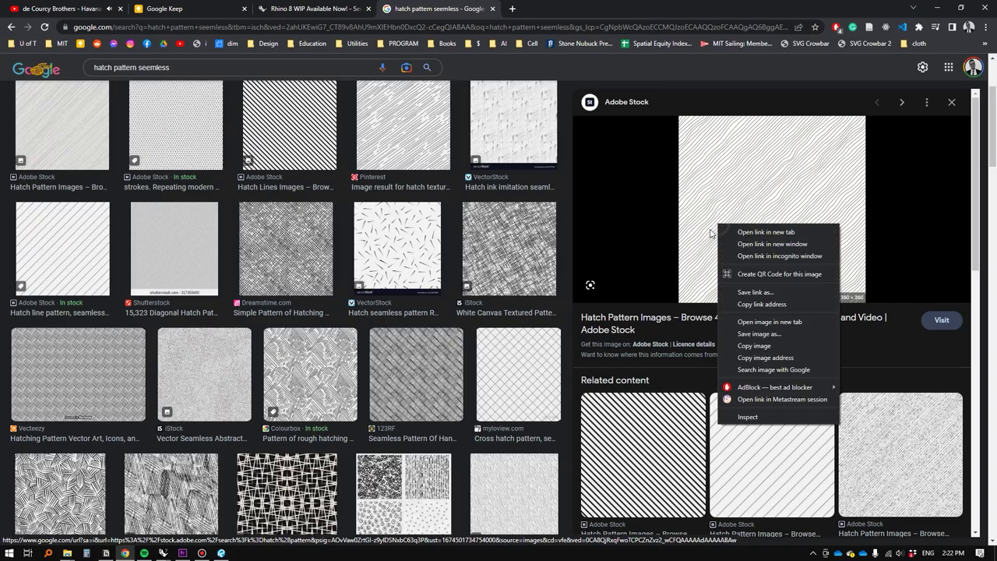
left_click(752, 333)
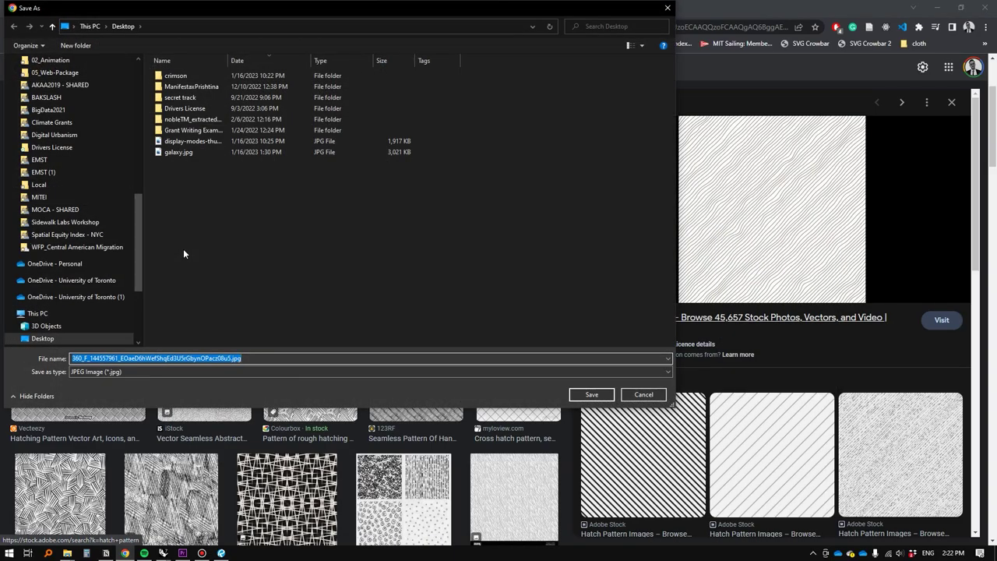
type("lines")
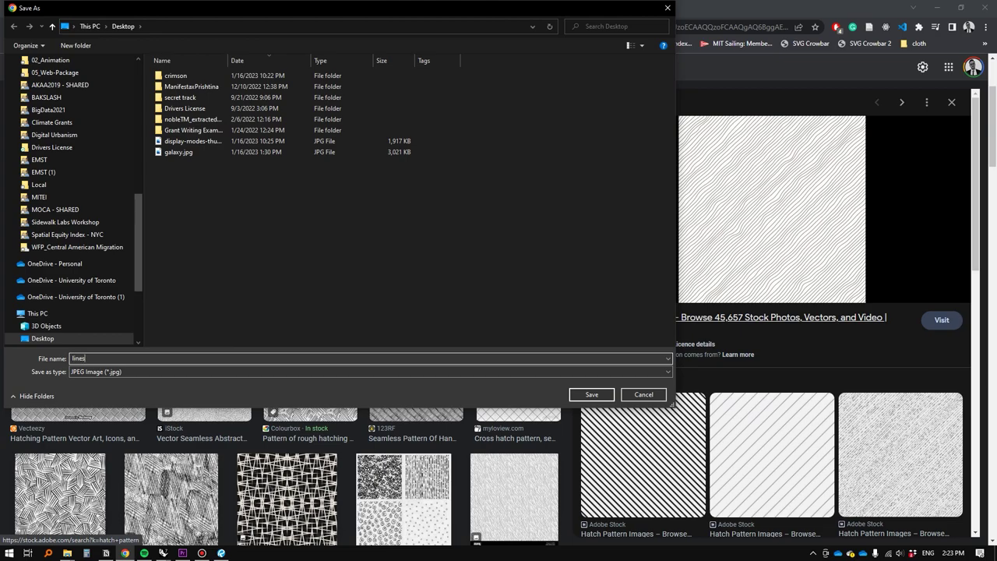
key("Return")
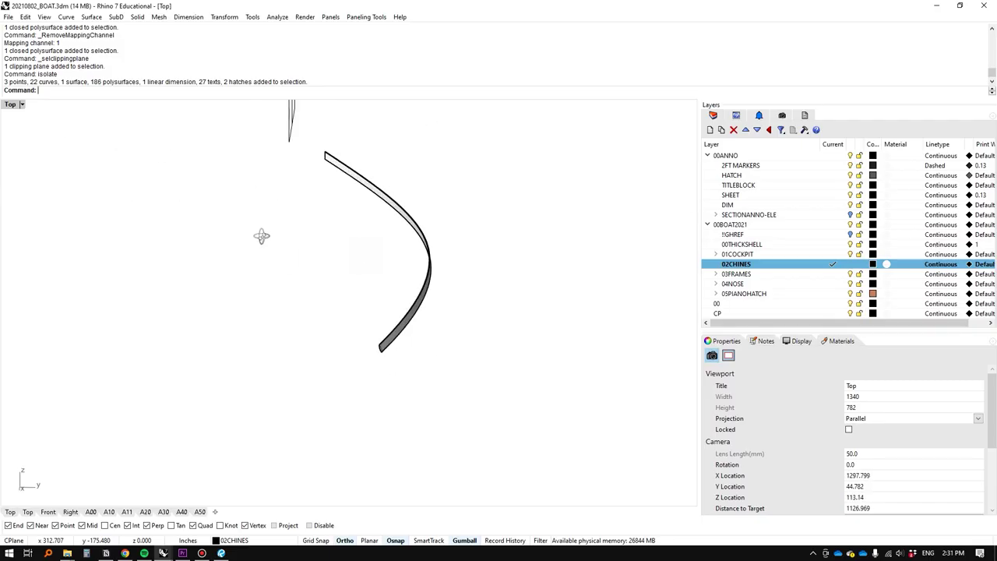
In Rhino, assign a new Custom material to the isolated chine on the 02CHINES layer
scroll(260, 233, "up", 5)
scroll(420, 249, "down", 1)
right_click_drag(312, 233, 345, 232)
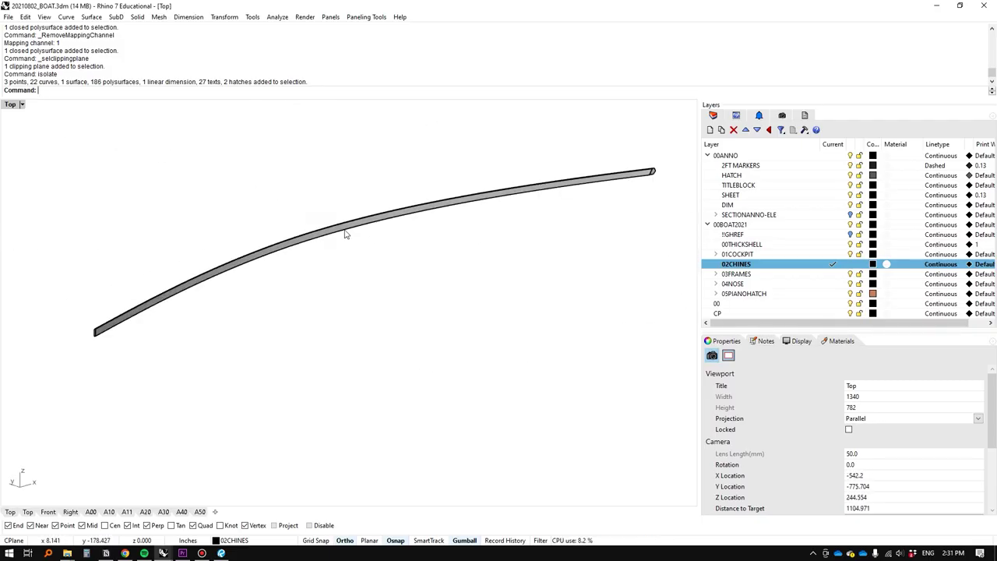
left_click(345, 228)
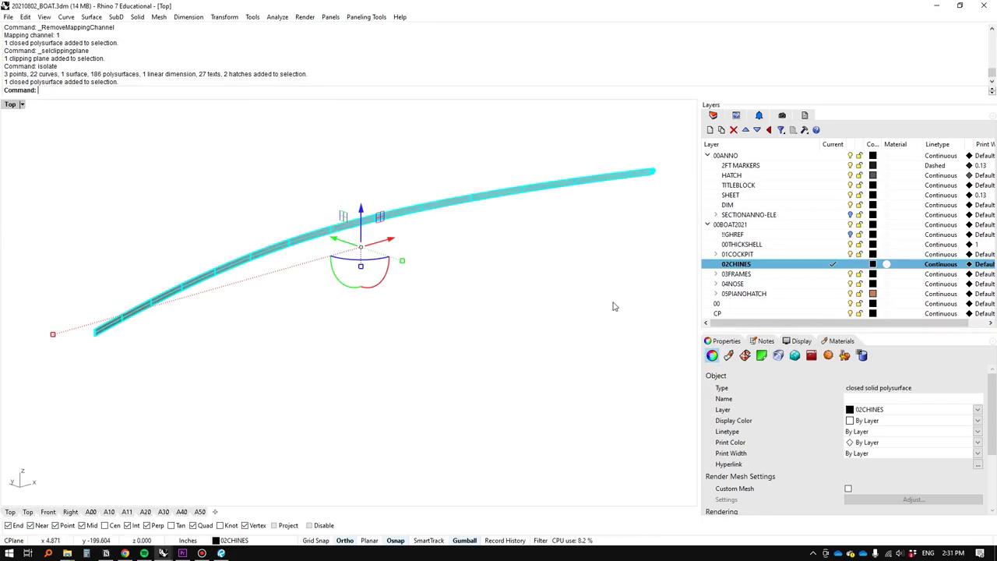
left_click(745, 357)
left_click(730, 358)
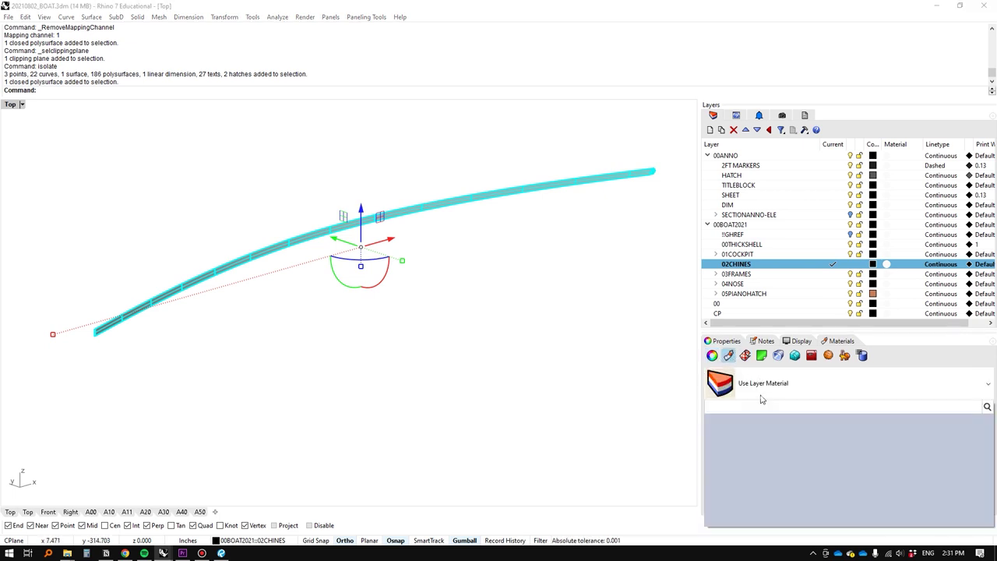
left_click(771, 430)
left_click(791, 310)
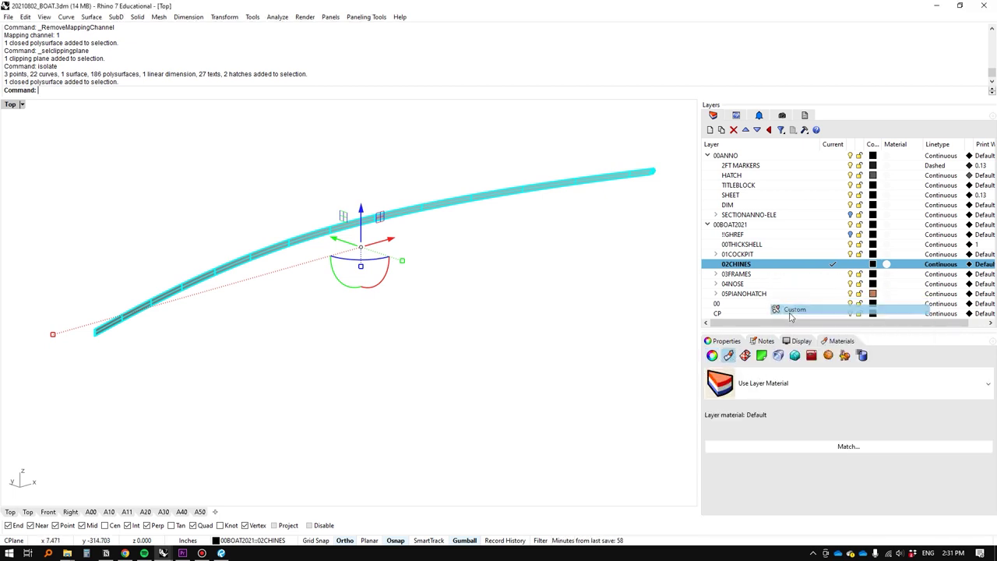
Load thic line.jpg from the Desktop as the color texture of the chine's Custom material
scroll(756, 437, "down", 3)
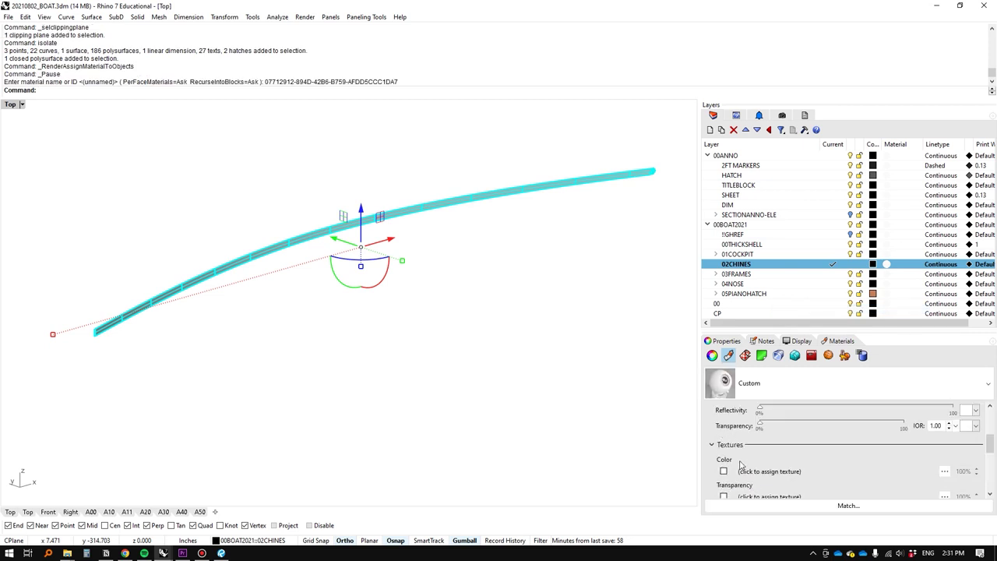
left_click(944, 471)
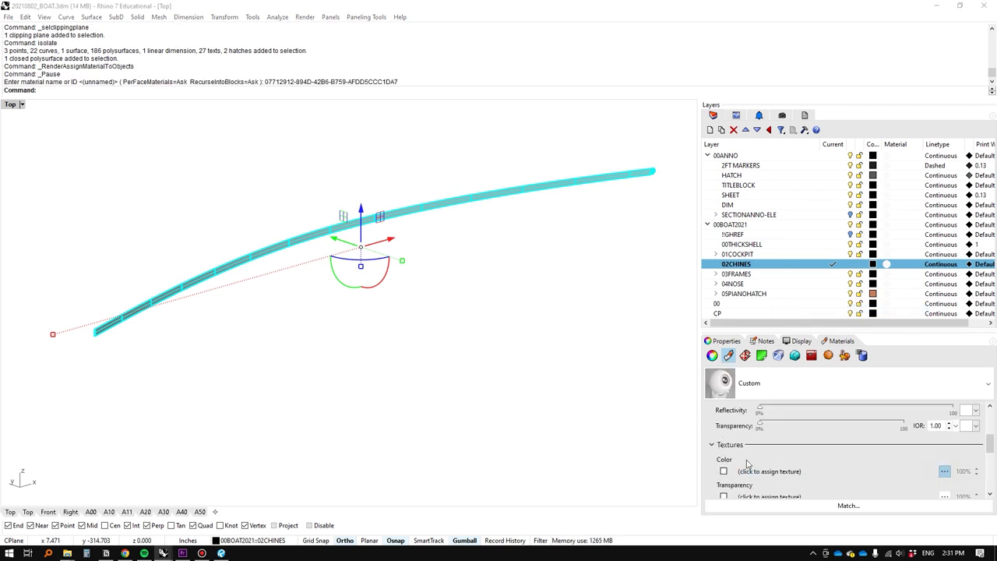
left_click(516, 176)
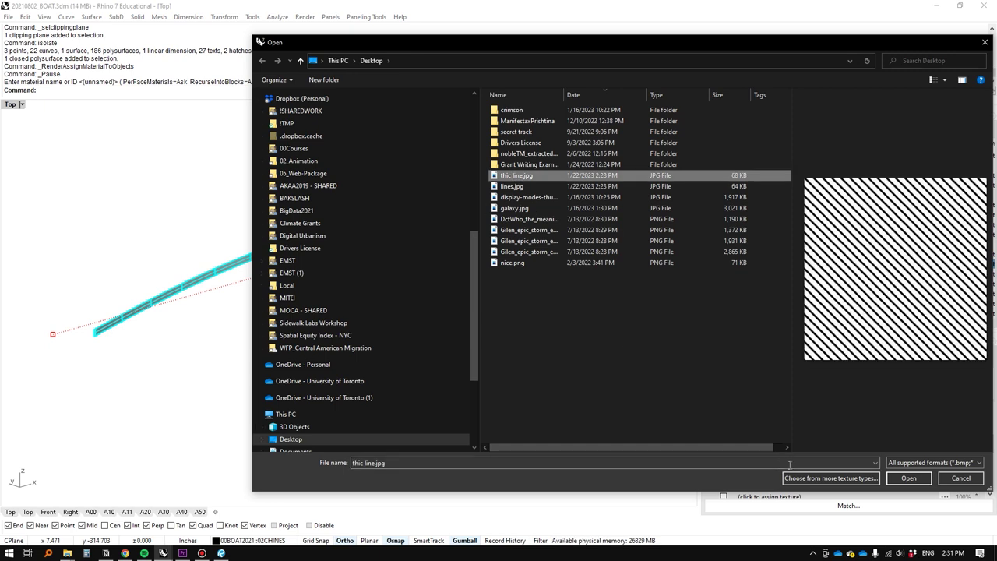
left_click(904, 478)
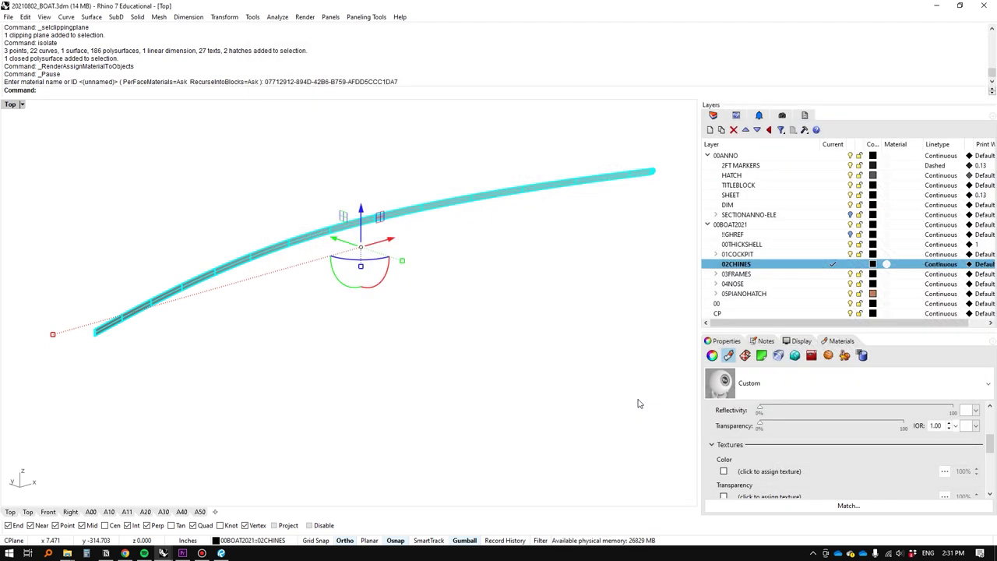
left_click(393, 312)
right_click_drag(443, 301, 388, 295)
Apply a capped box mapping of 1m by 1m by 1m on mapping channel 1 to the chine, starting at its end
left_click(388, 285)
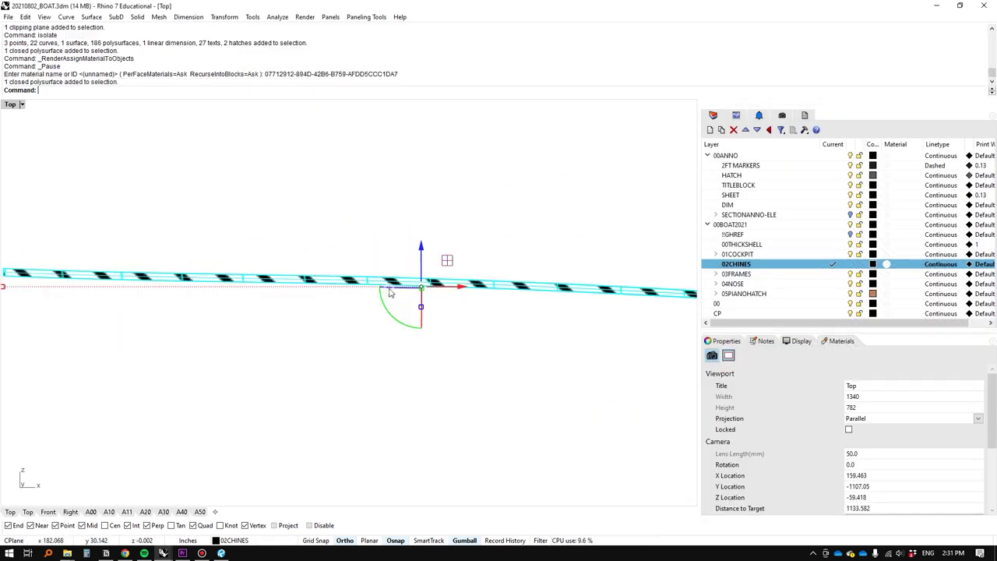
left_click(744, 357)
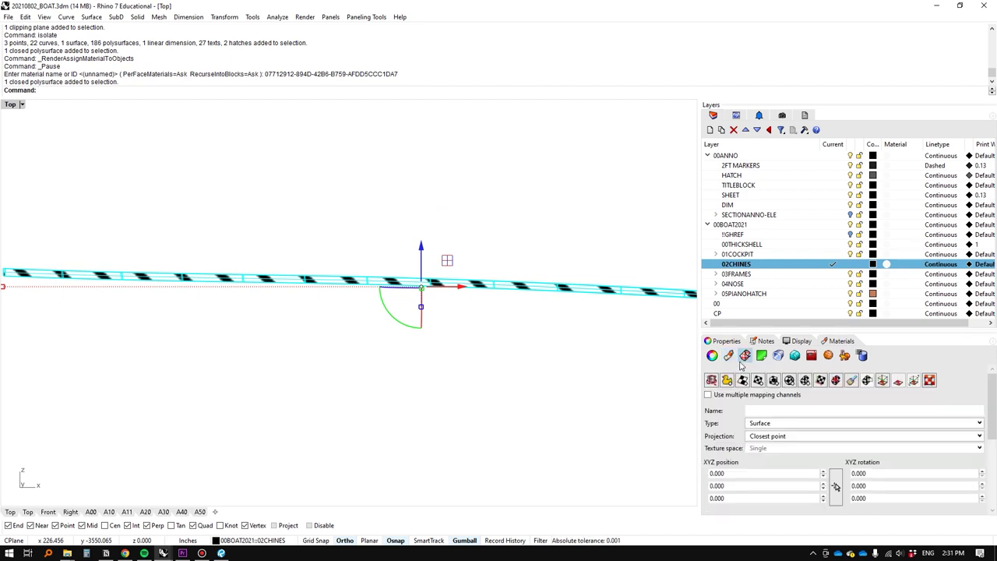
right_click_drag(387, 301, 418, 270)
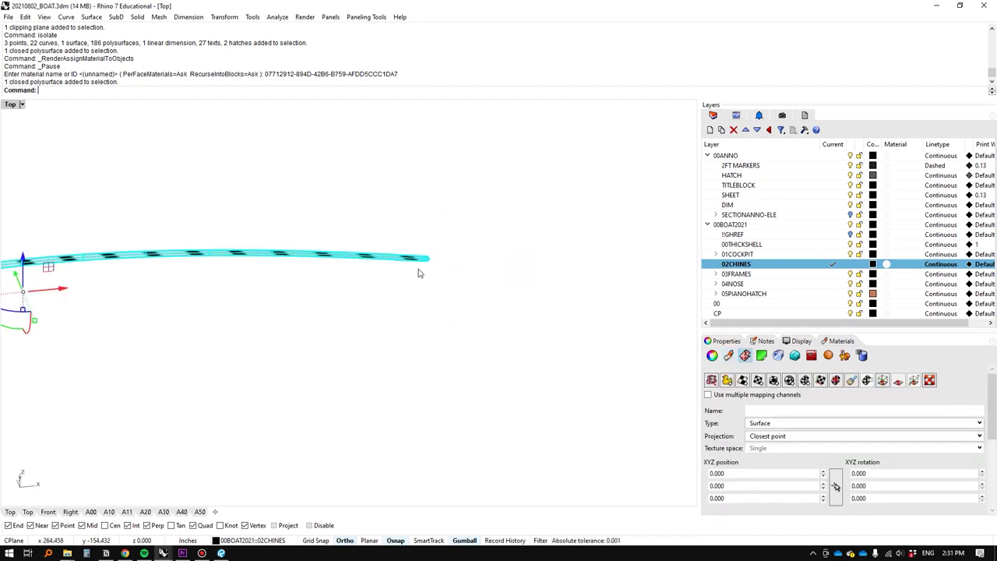
key("Return")
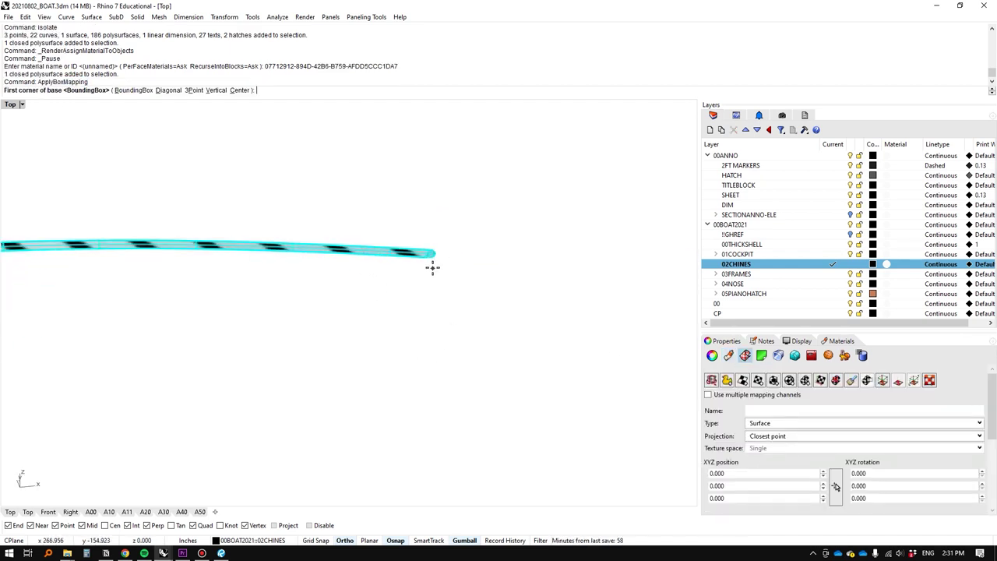
left_click(434, 261)
type("1m")
key("Return")
type("1m")
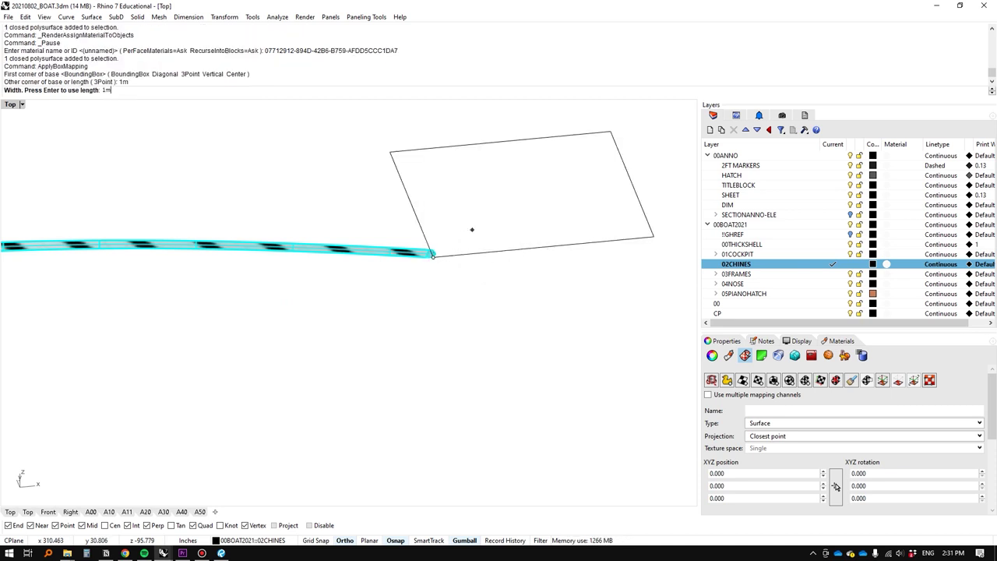
key("Return")
type("1m")
key("Return")
type("y")
key("Return")
type("1")
key("Return")
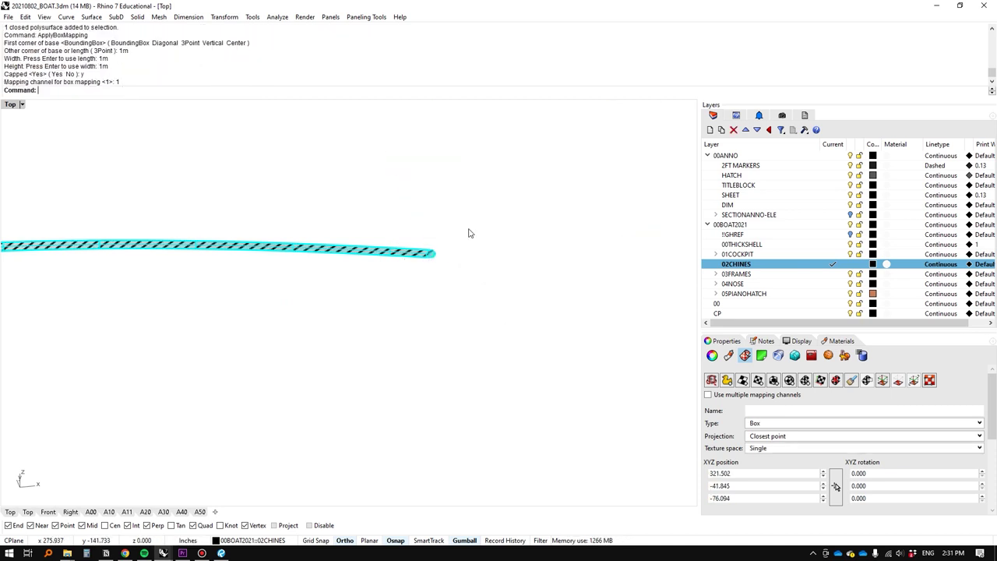
Show the chine's box mapping widget for channel 1 and scale it uniformly by 0.5
scroll(470, 233, "down", 8)
scroll(377, 187, "down", 1)
scroll(285, 267, "up", 12)
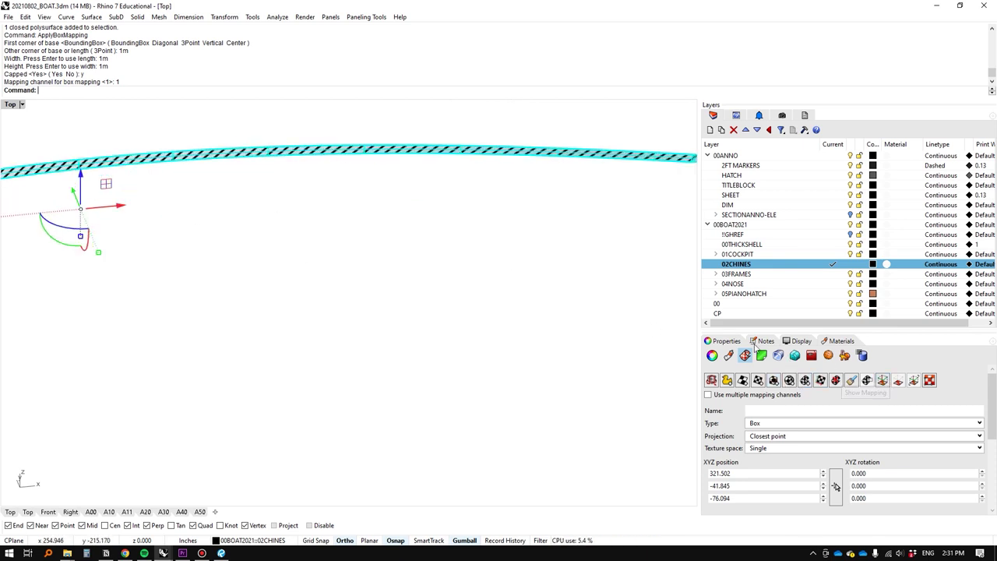
left_click(884, 381)
scroll(328, 215, "down", 5)
right_click_drag(503, 165, 461, 218)
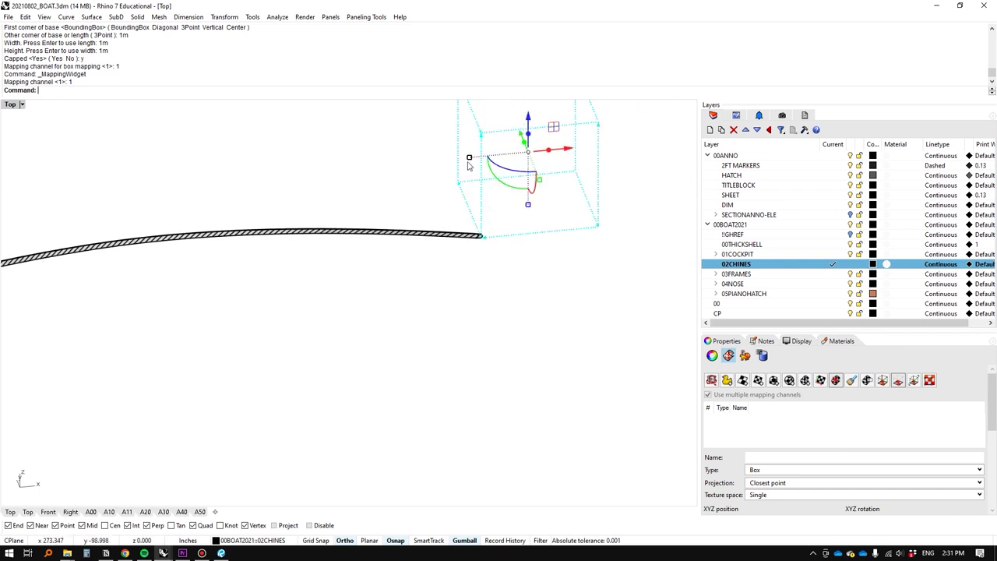
left_click(469, 160)
type("0.5")
key("Return")
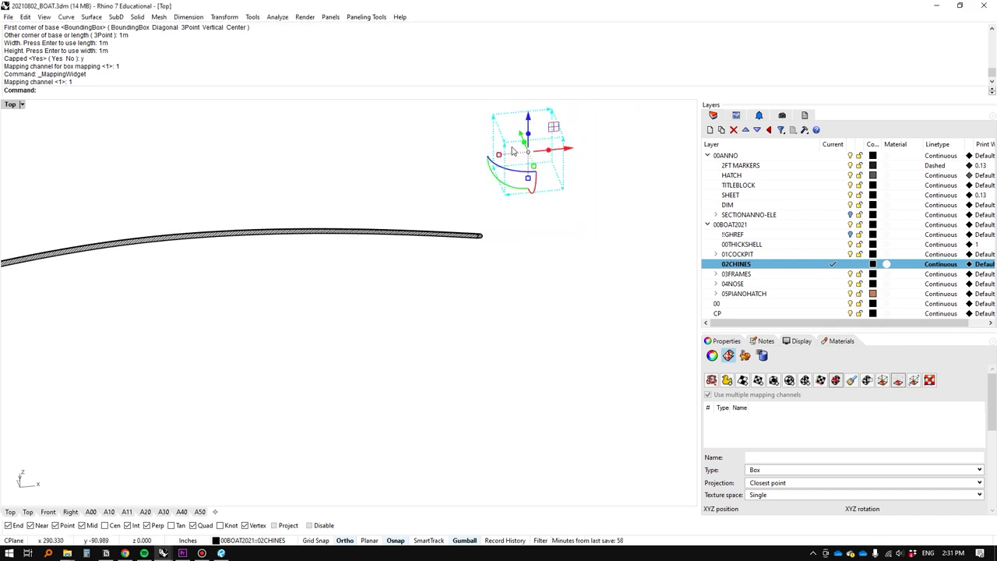
Move the mapping box away from the chine's end so it sits just above the strip
right_click_drag(512, 148, 503, 166, "ctrl+shift")
right_click_drag(522, 131, 506, 165, "ctrl+shift")
left_click_drag(565, 149, 349, 237)
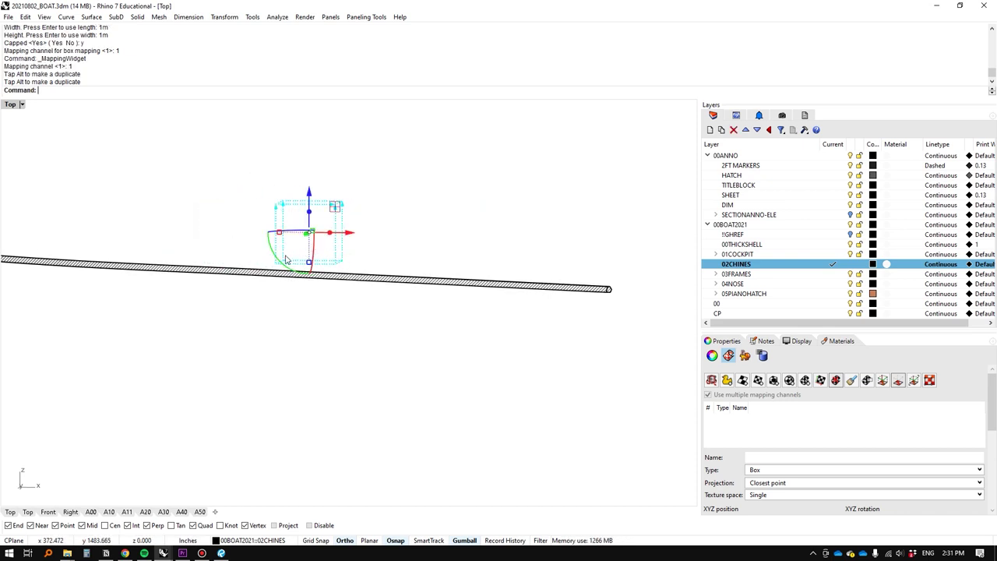
Try rotating the mapping box in the vertical plane, and undo the rotation
mouse_move(278, 257)
left_mouse_down()
mouse_move(277, 216)
mouse_move(278, 241)
left_mouse_up()
key("ctrl+z")
key("Escape")
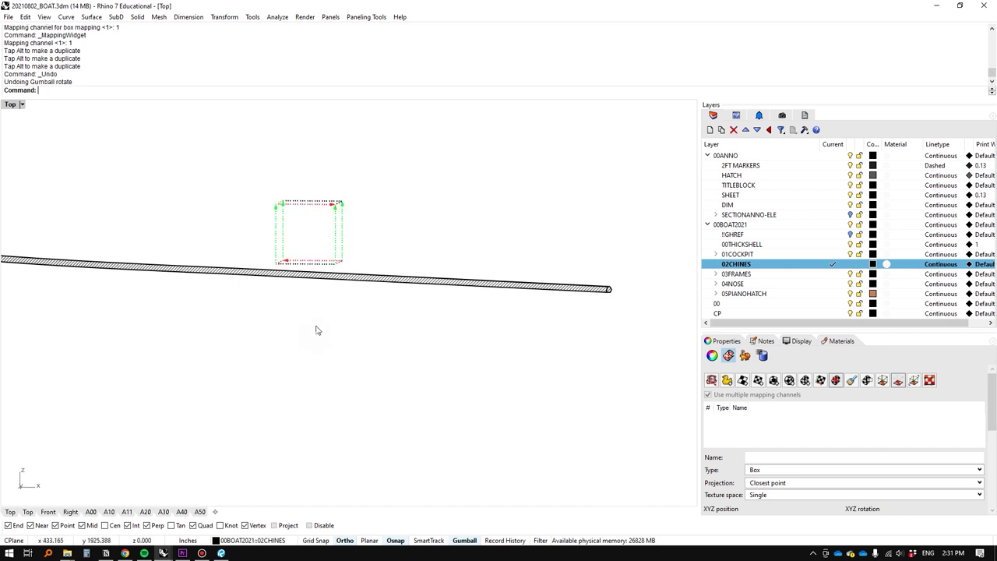
Examine the scale and direction of the line hatch texture along the chine, from close up and farther away
mouse_move(182, 278)
right_mouse_down()
mouse_move(411, 278)
mouse_move(401, 307)
right_mouse_up()
key("Escape")
scroll(414, 275, "up", 4)
right_click_drag(447, 276, 354, 281, "shift")
right_click_drag(354, 269, 354, 293)
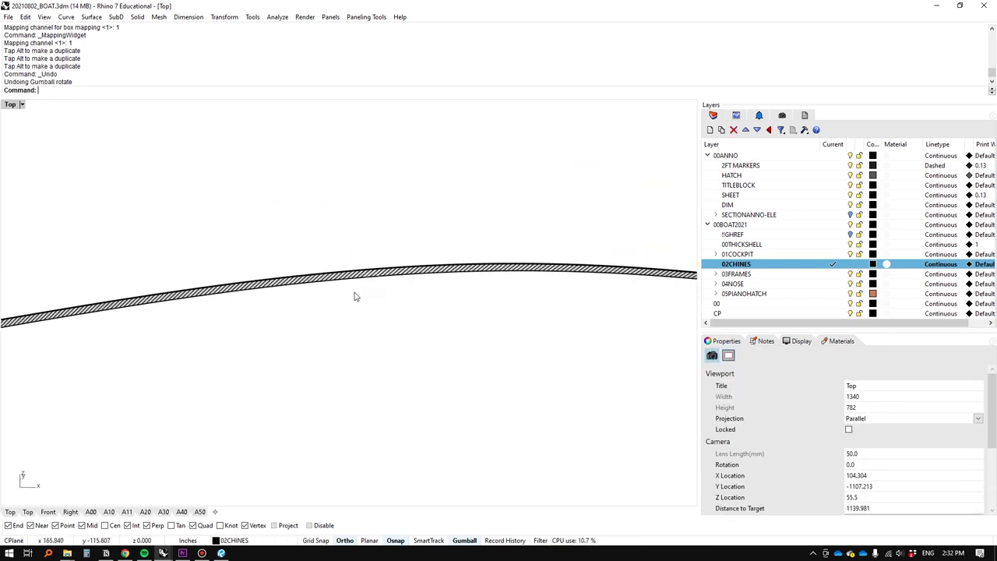
scroll(351, 277, "up", 5)
left_click(342, 272)
left_click(304, 340)
scroll(304, 340, "down", 7)
right_click_drag(327, 332, 331, 320)
scroll(331, 320, "up", 7)
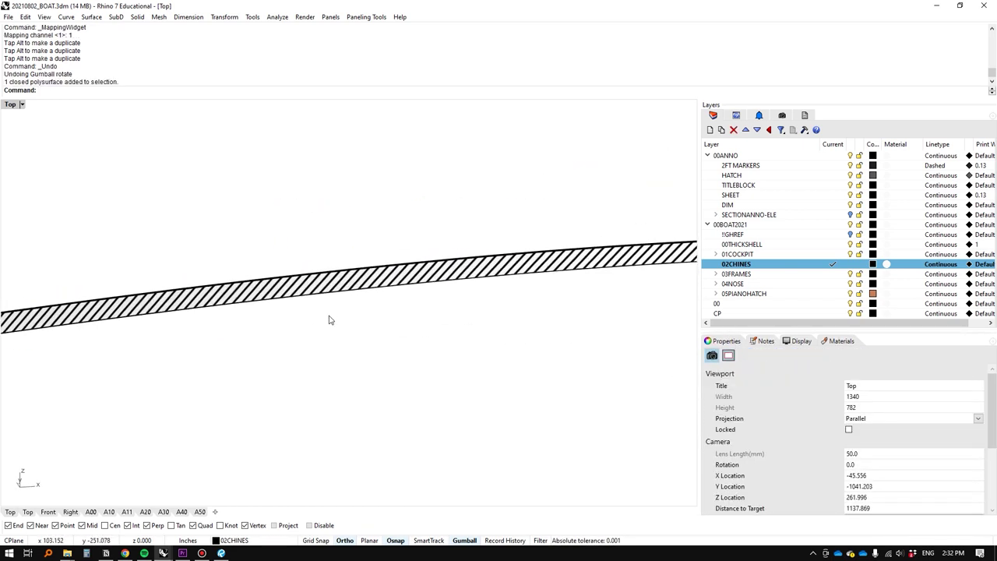
Open layout A50 and show all hidden objects again in its boat detail
left_click(200, 512)
type("Show")
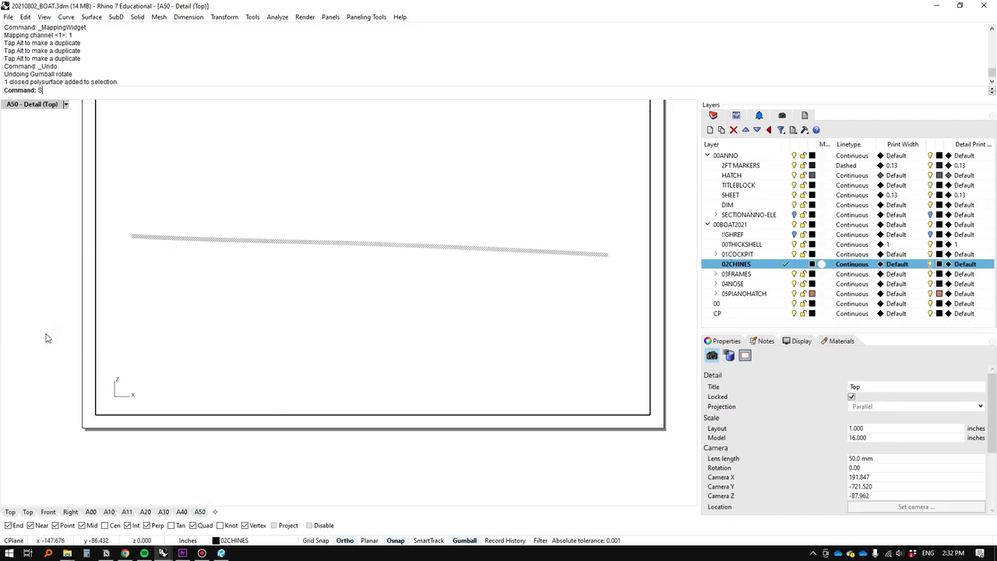
key("Return")
scroll(232, 318, "up", 3)
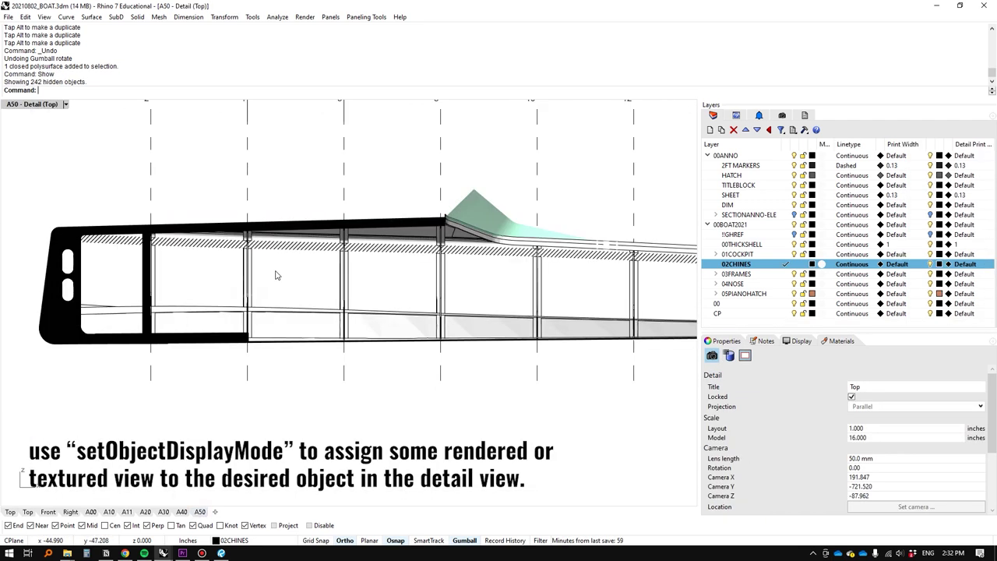
scroll(269, 249, "up", 3)
double_click(349, 278)
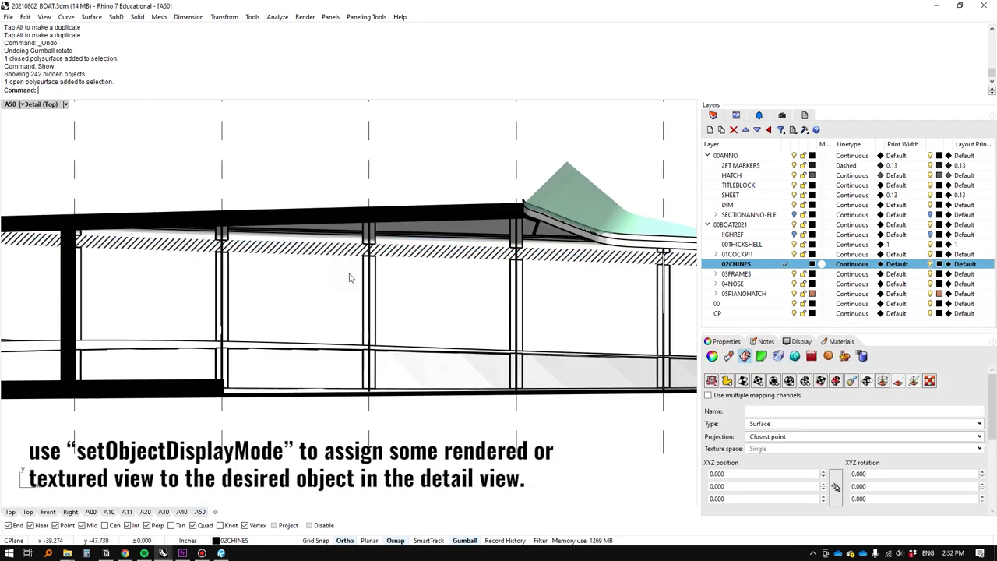
key("Escape")
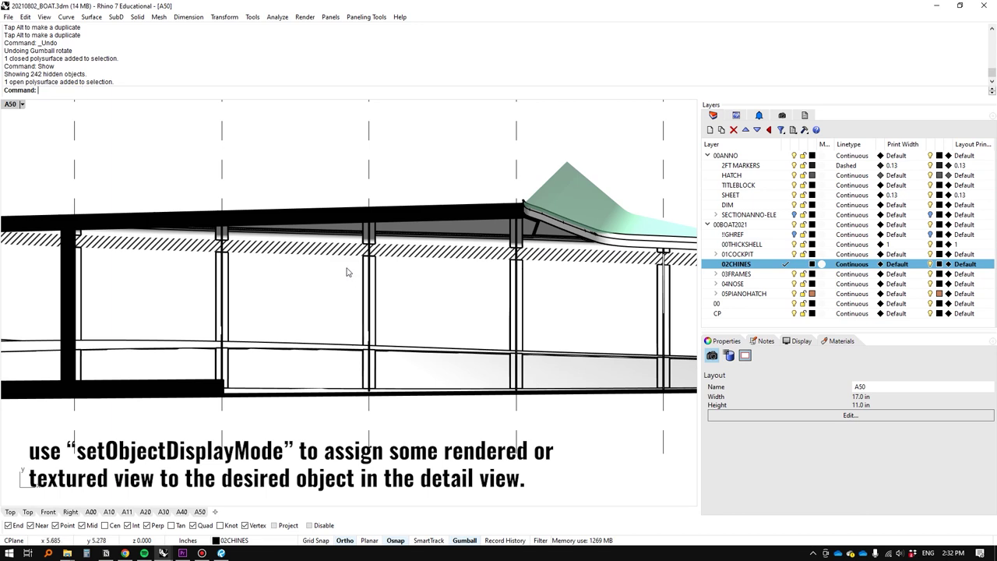
Duplicate the face border of the hatched chine inside the A50 detail with DupFaceBorder
double_click(341, 255)
left_click(341, 255)
key("Escape")
type("DupFaceBorder")
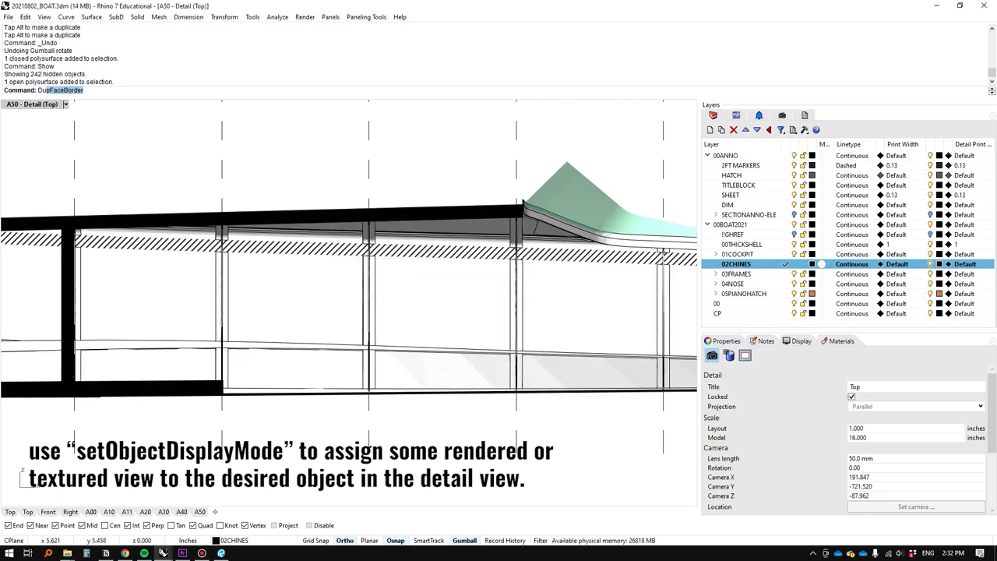
key("Return")
left_click(341, 255)
left_click(397, 278)
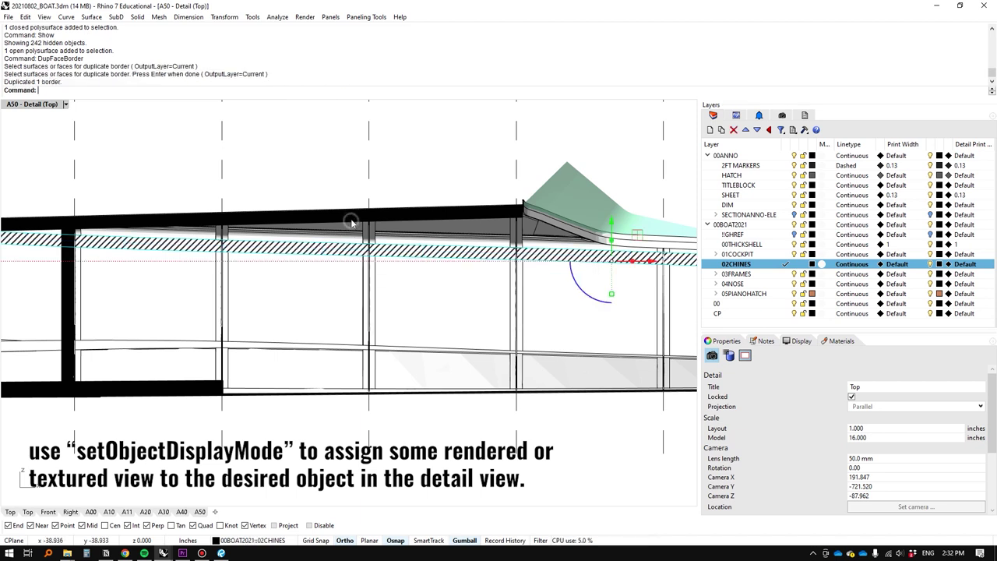
key("Return")
double_click(307, 163)
Scale down the thick shell's box mapping widget uniformly in two passes to shrink the dog texture
scroll(313, 189, "down", 8)
right_click_drag(446, 262, 392, 259)
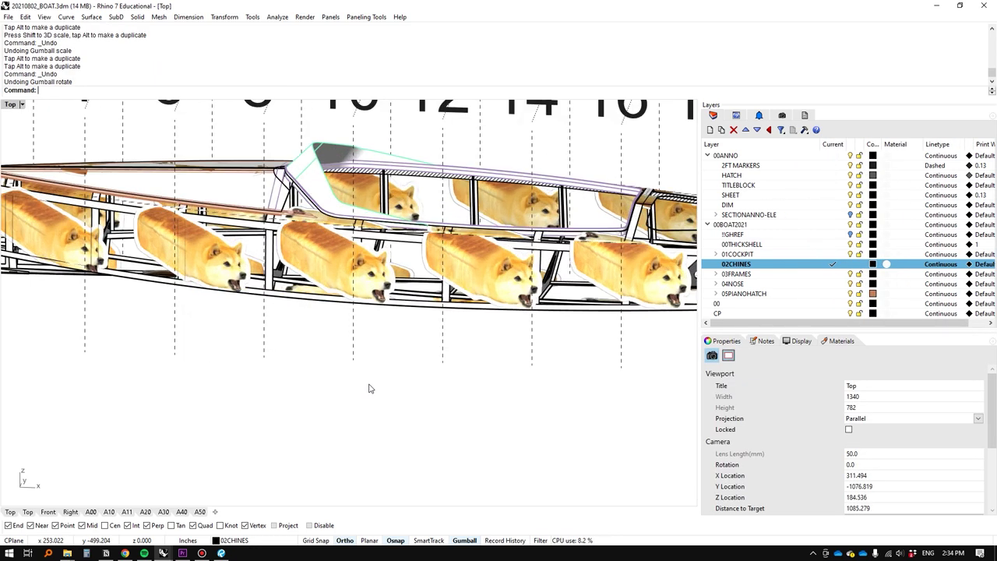
right_click_drag(333, 273, 363, 272)
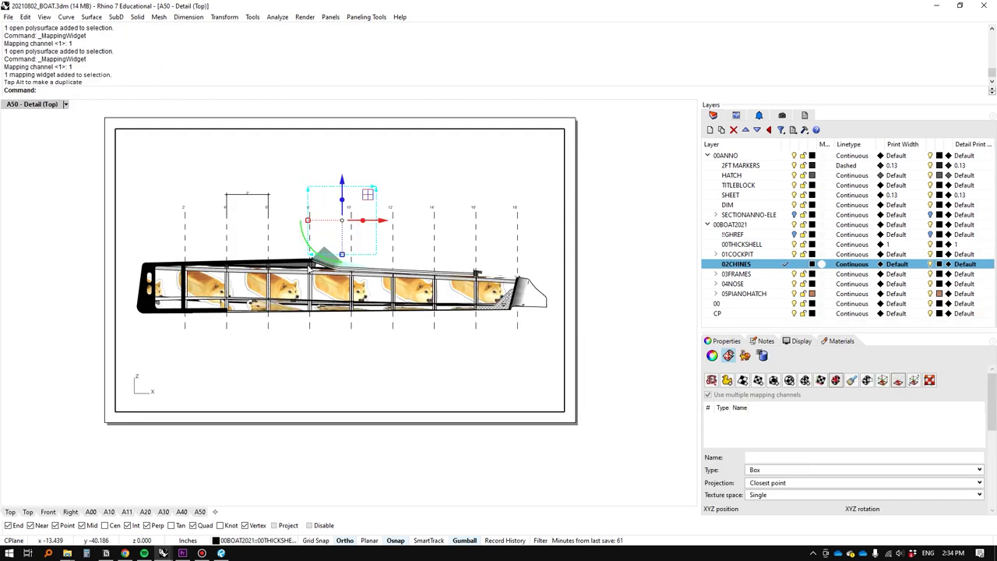
mouse_move(309, 221)
left_mouse_down()
mouse_move(156, 236)
mouse_move(335, 232)
mouse_move(325, 255)
mouse_move(275, 252)
mouse_move(310, 238)
left_mouse_up()
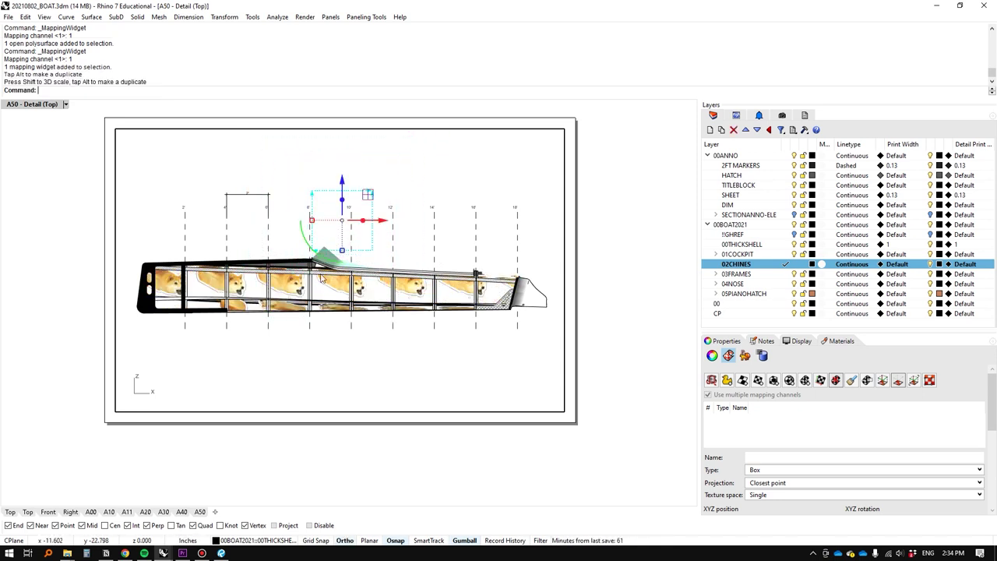
scroll(317, 282, "up", 4)
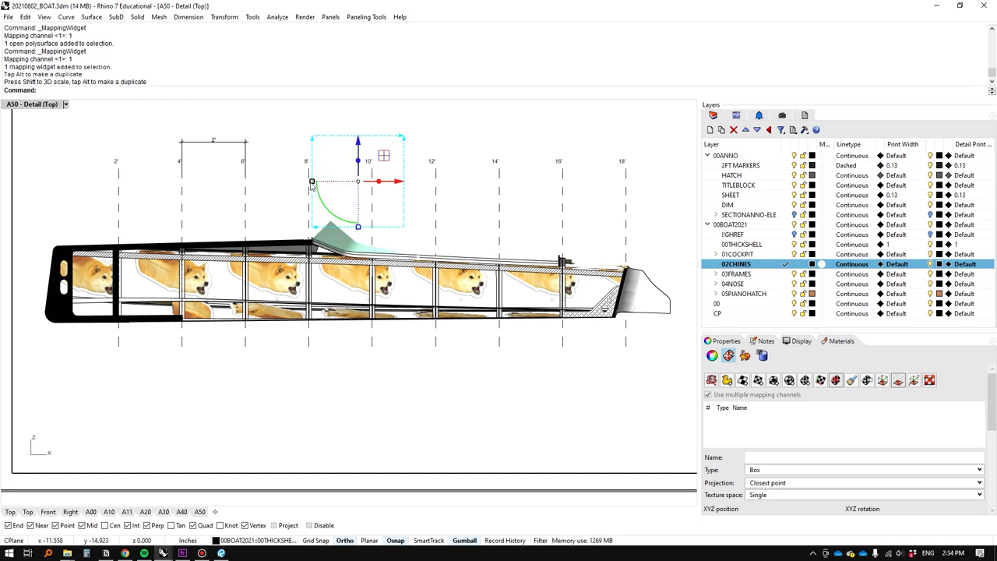
left_click_drag(312, 181, 334, 186)
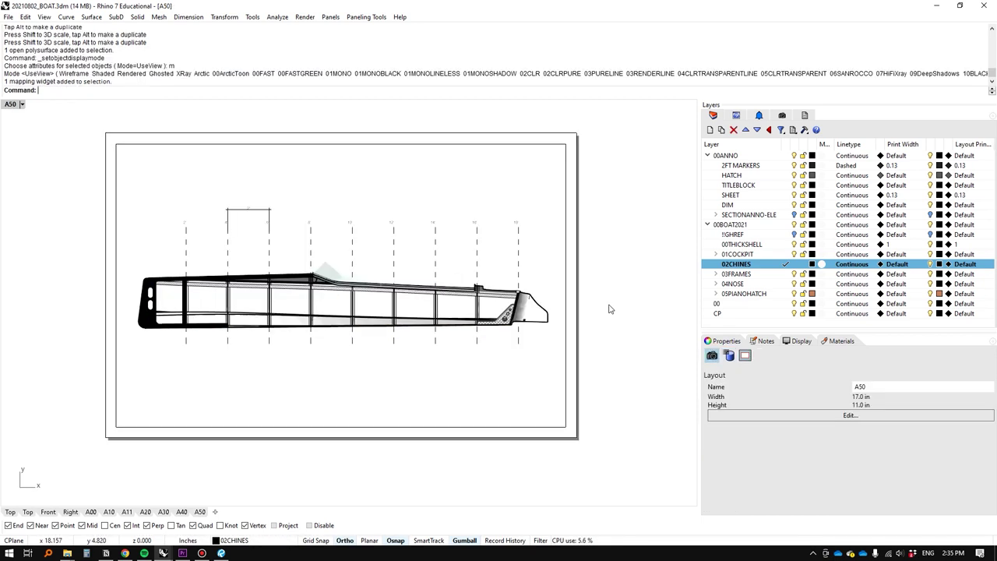
Set up layout A50's print with vector output at 600 dots per inch, and check the margin and line width settings
key("ctrl+p")
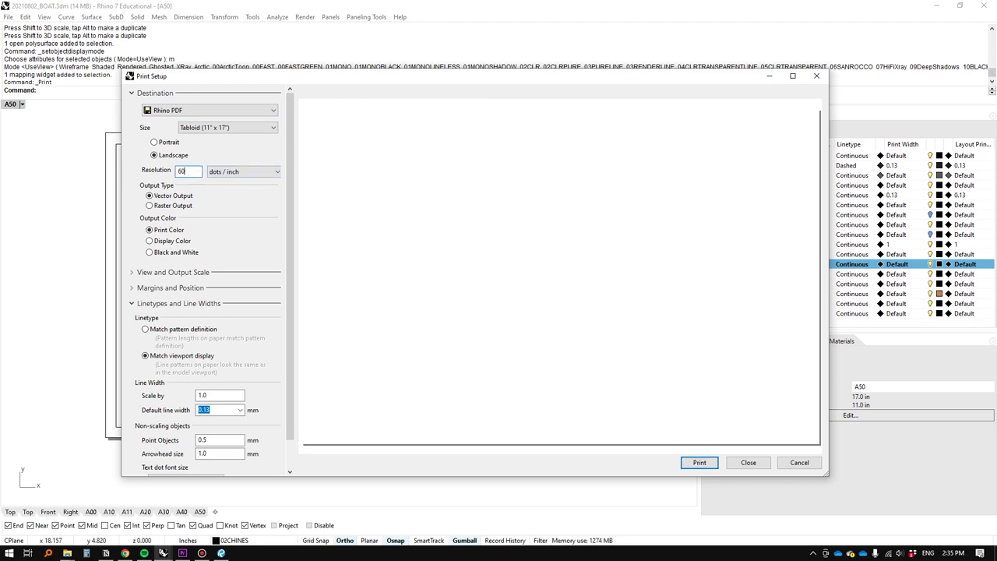
type("0")
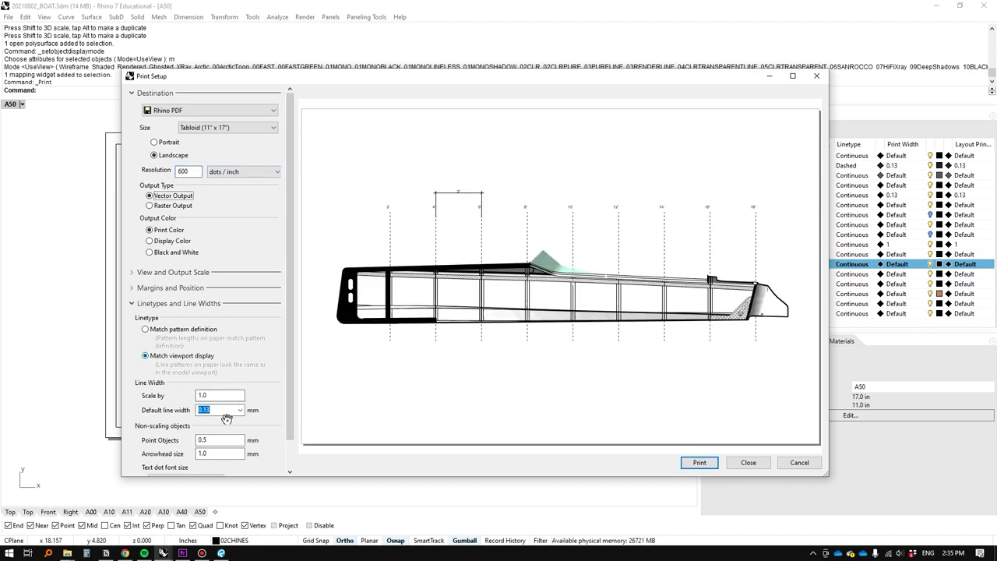
left_click(165, 272)
left_click(165, 272)
left_click(162, 289)
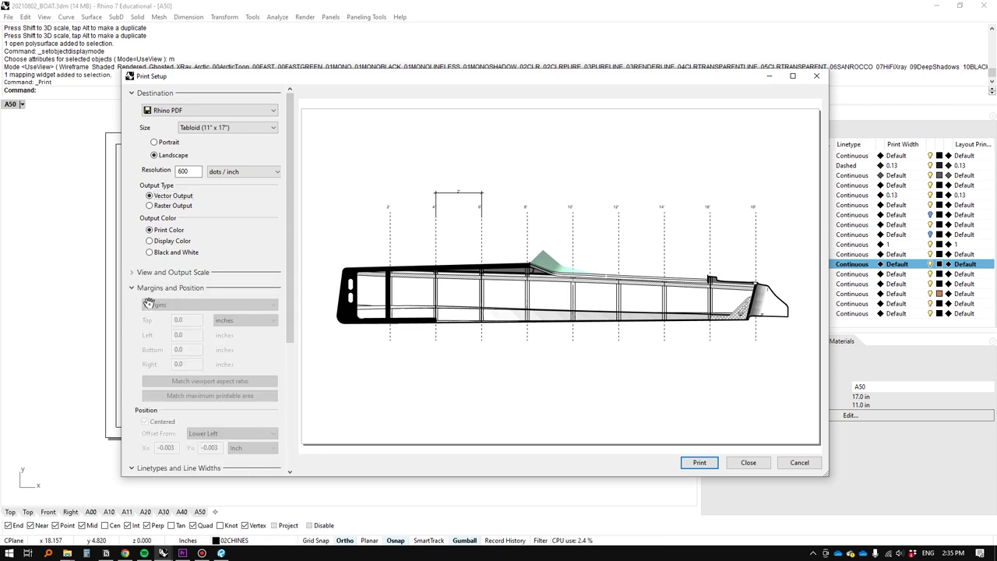
left_click(148, 288)
left_click(144, 305)
left_click(145, 305)
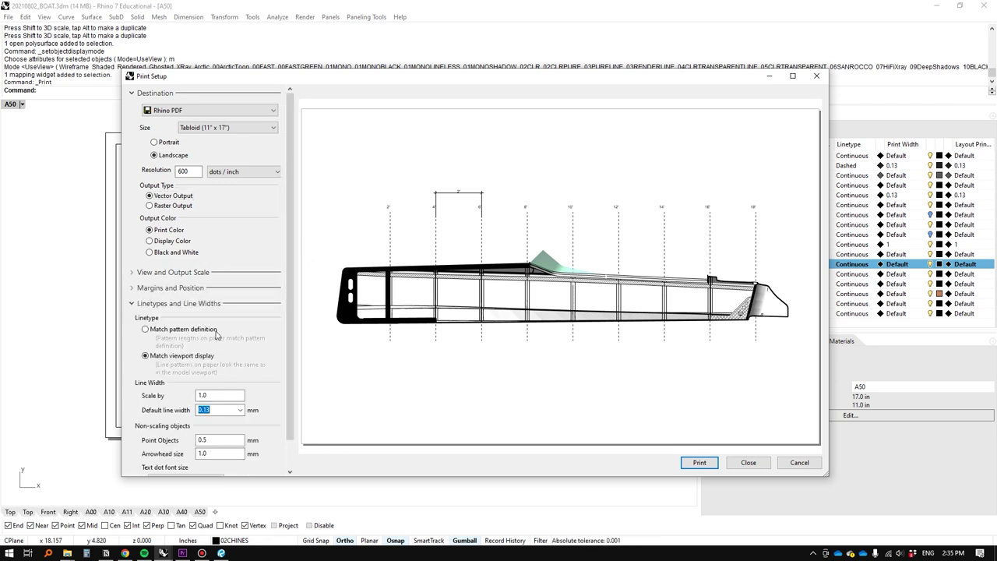
scroll(257, 361, "down", 1)
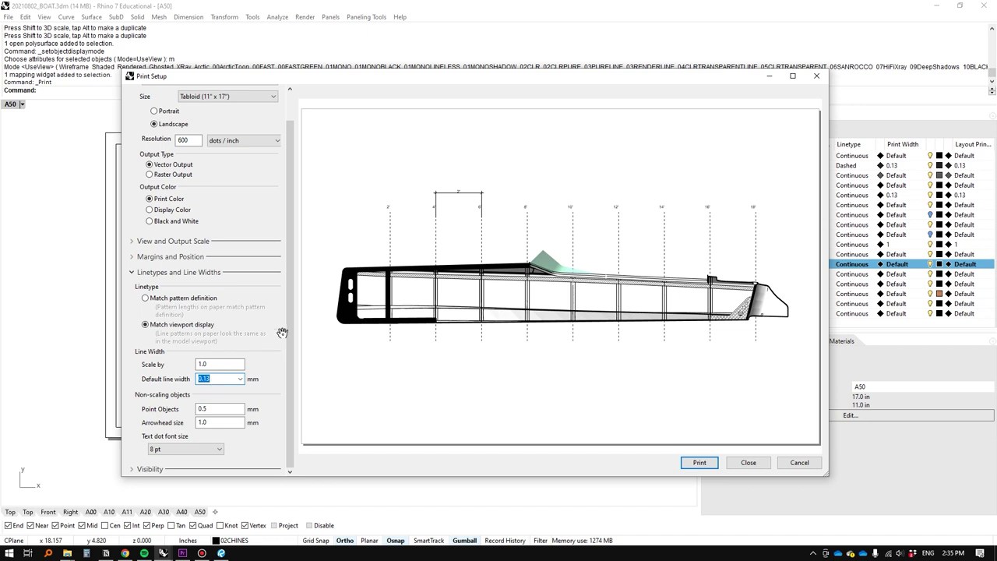
Print the layout to a PDF file named test3 on the desktop
left_click(693, 465)
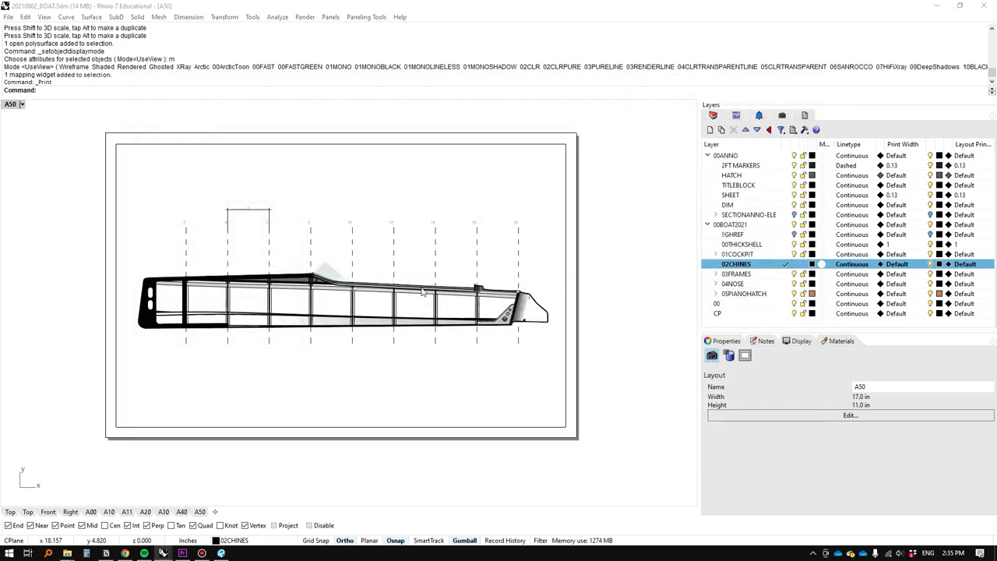
scroll(312, 194, "up", 10)
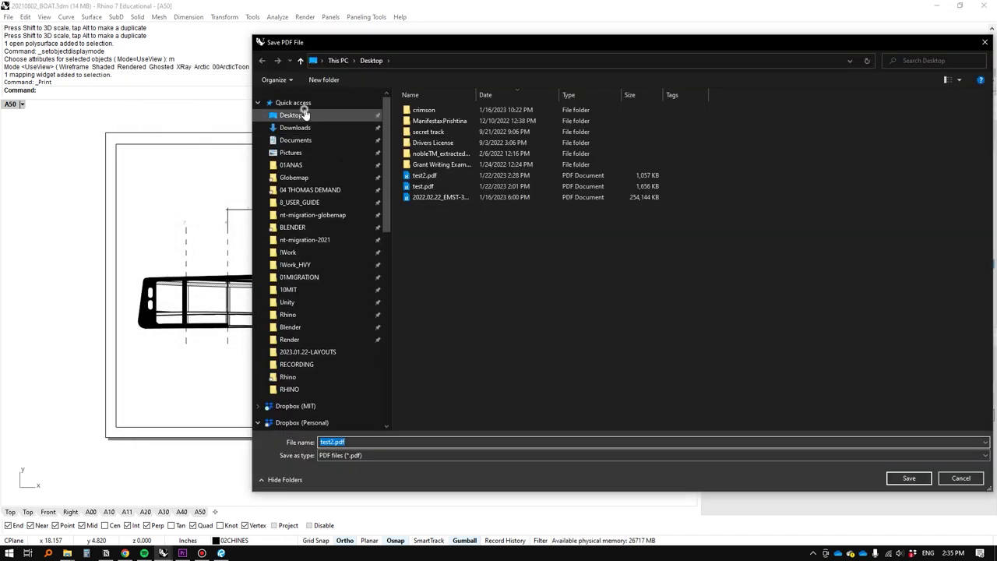
double_click(366, 442)
type("test3")
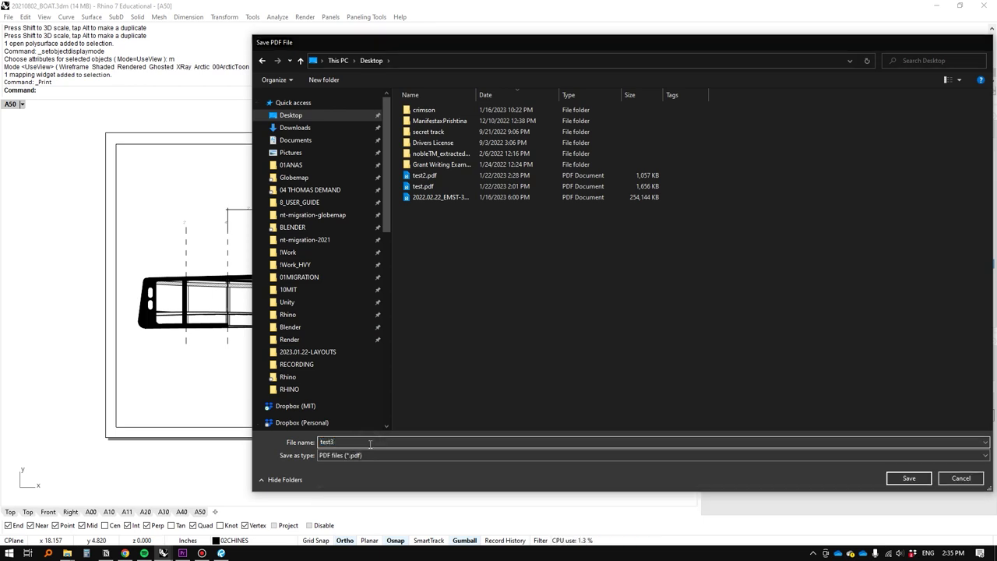
key("Return")
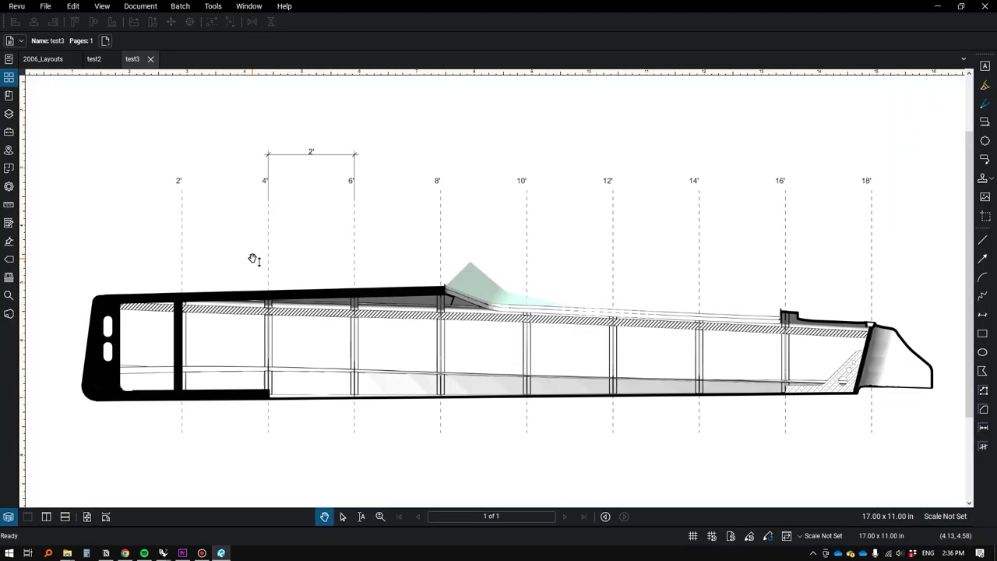